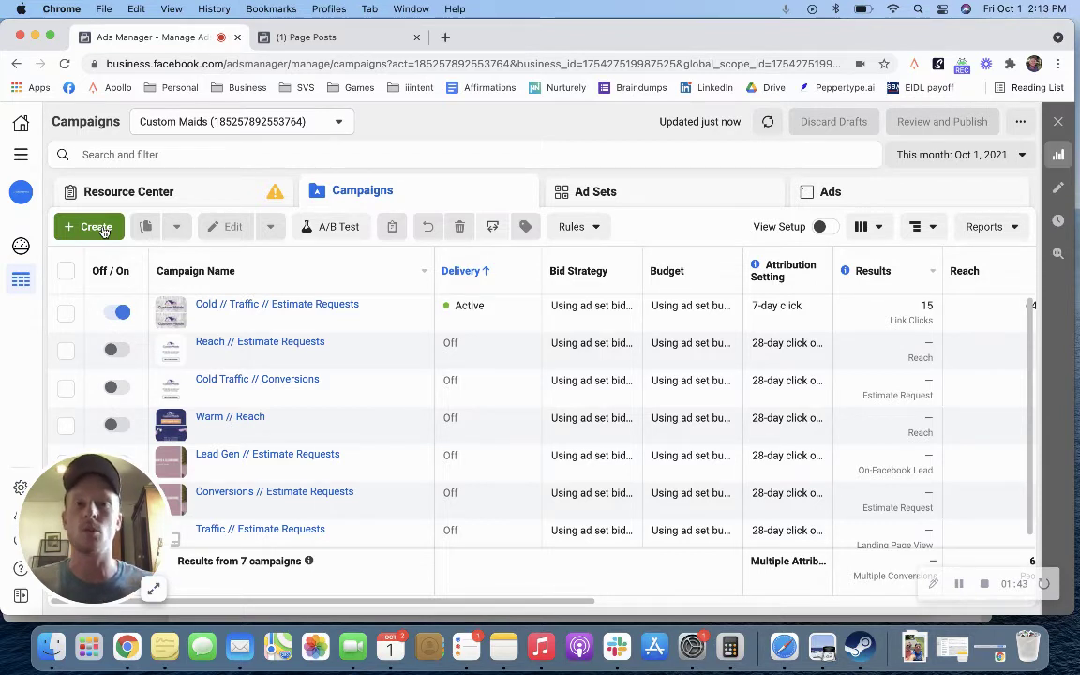
Step: Create a new Lead generation campaign and open its campaign, ad set and ad name fields
{"action": "left_click", "coordinate": [95, 227]}
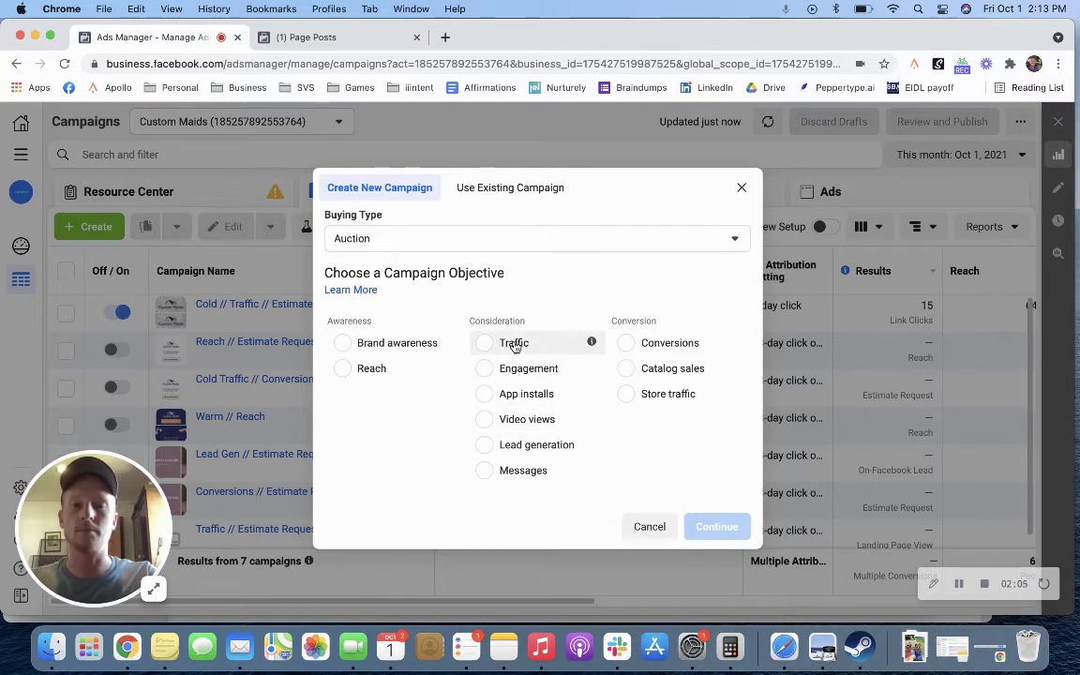
{"action": "left_click", "coordinate": [503, 447]}
{"action": "scroll", "coordinate": [452, 423], "scroll_direction": "down", "scroll_amount": 2}
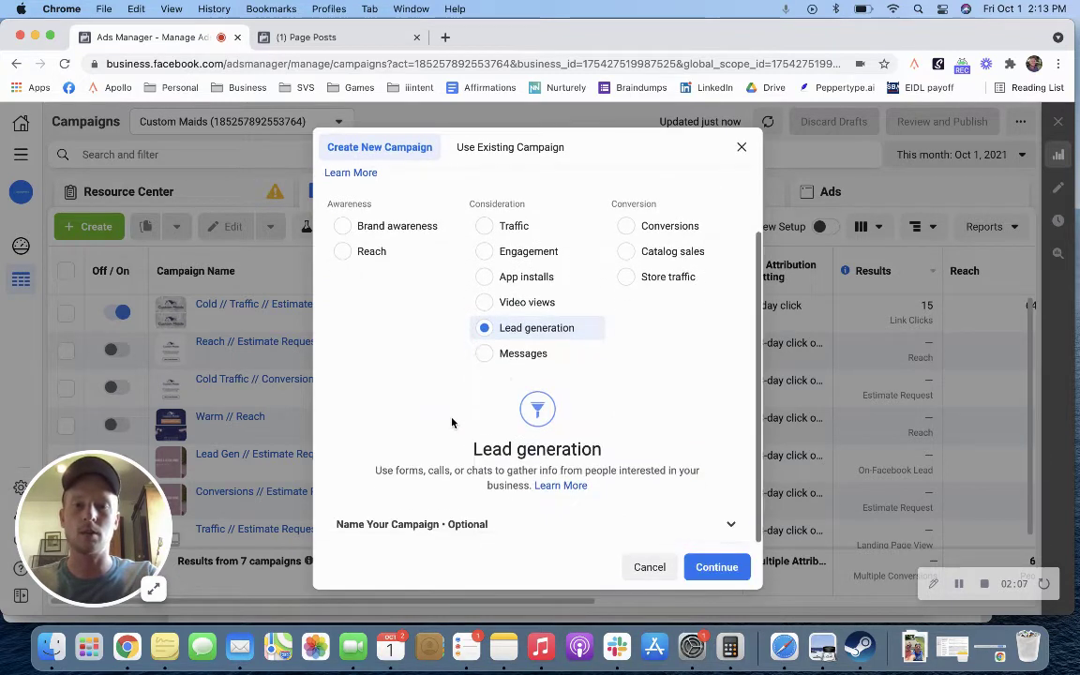
{"action": "scroll", "coordinate": [496, 531], "scroll_direction": "down", "scroll_amount": 5}
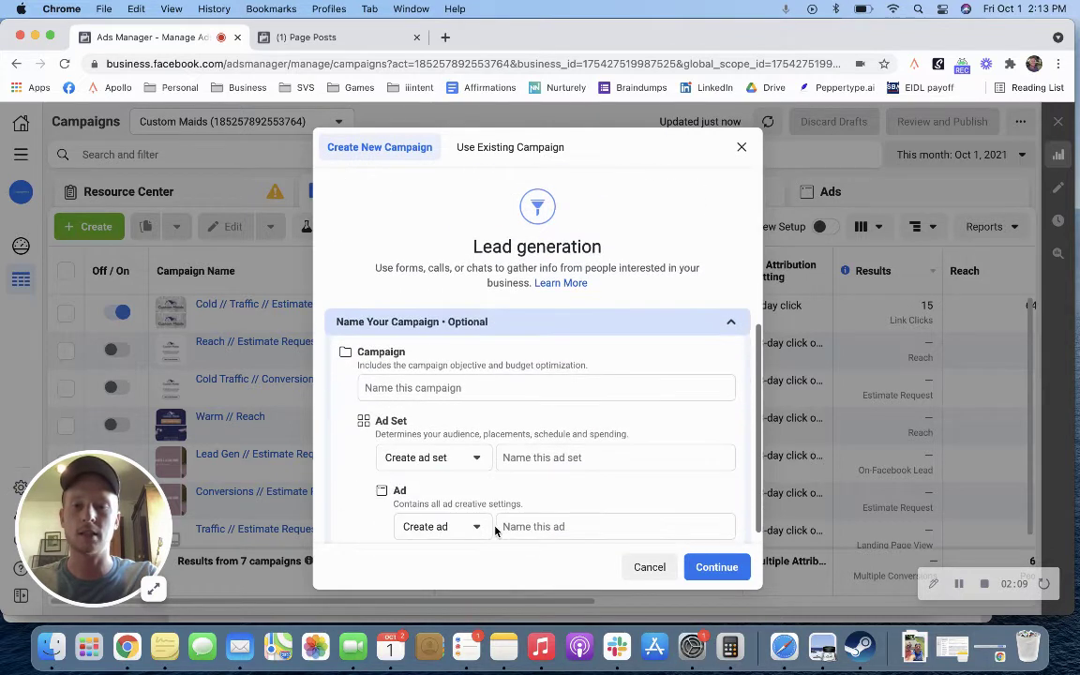
{"action": "left_click", "coordinate": [484, 387]}
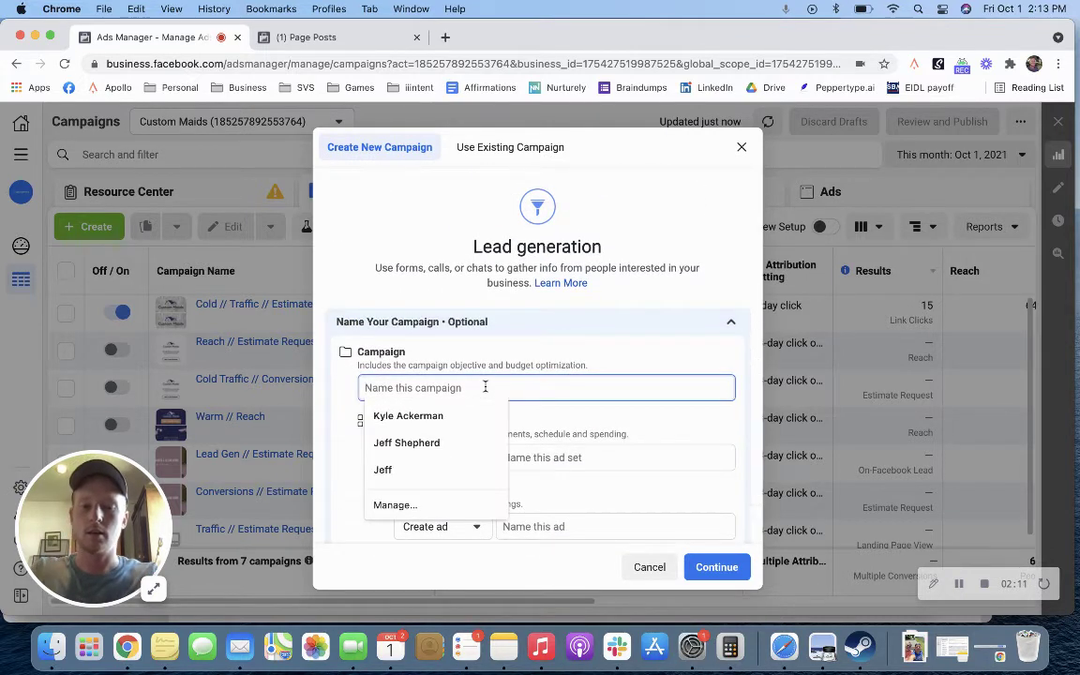
Step: Name the campaign 'Cold // Lead generation' and the ad set 'Interests'
{"action": "type", "text": "Custom"}
{"action": "key", "text": "super+a"}
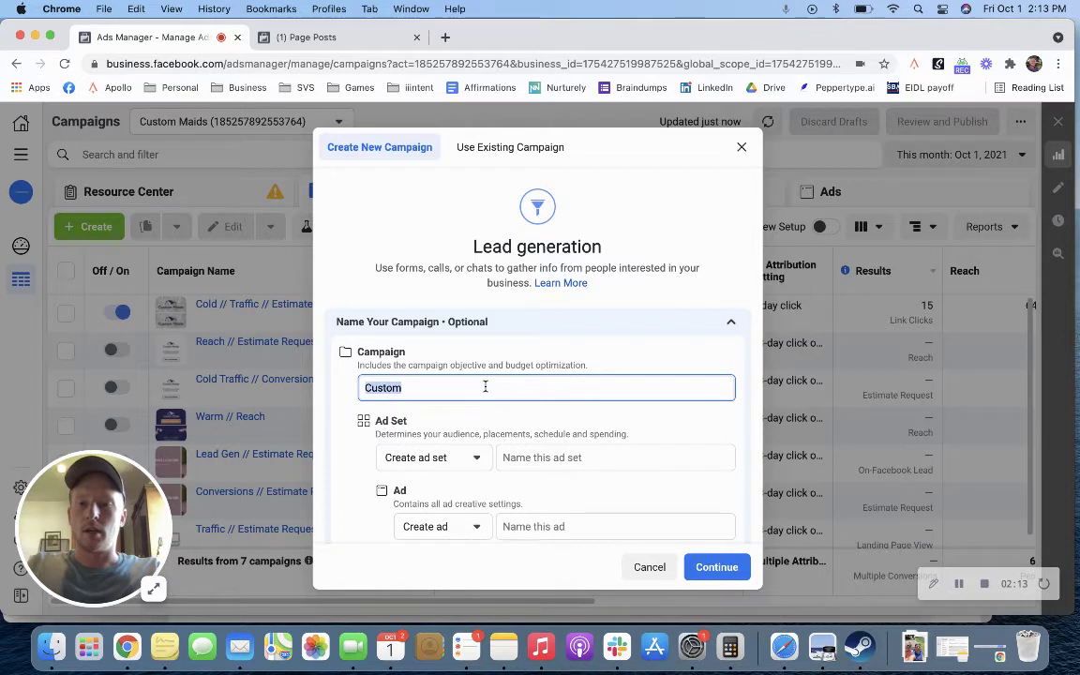
{"action": "type", "text": "Cold // "}
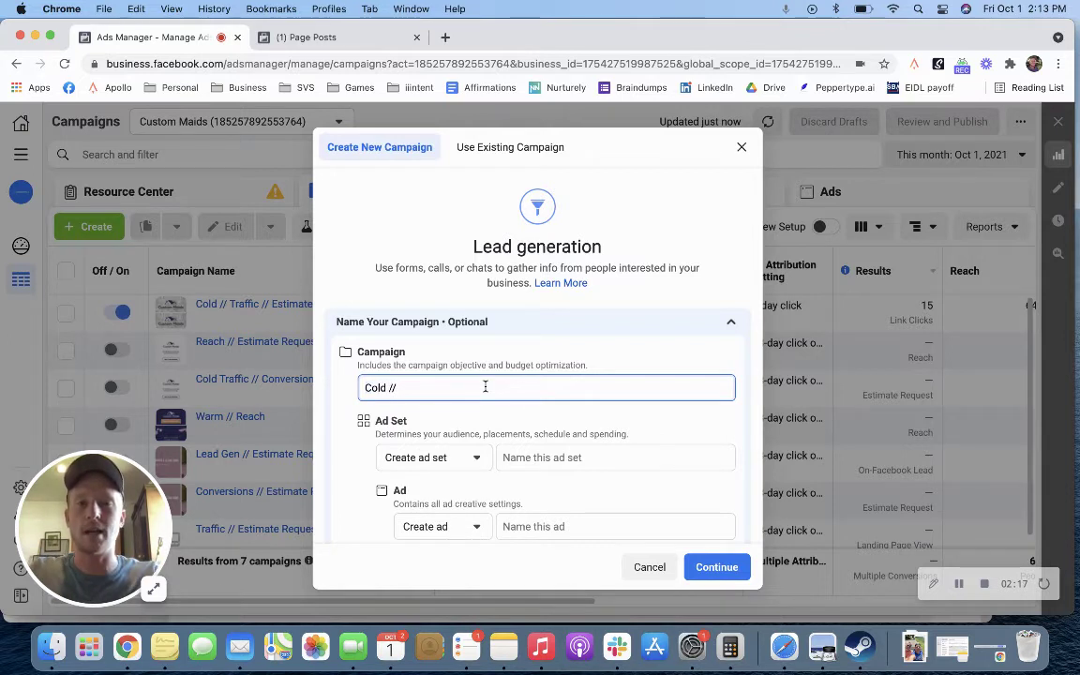
{"action": "type", "text": "La"}
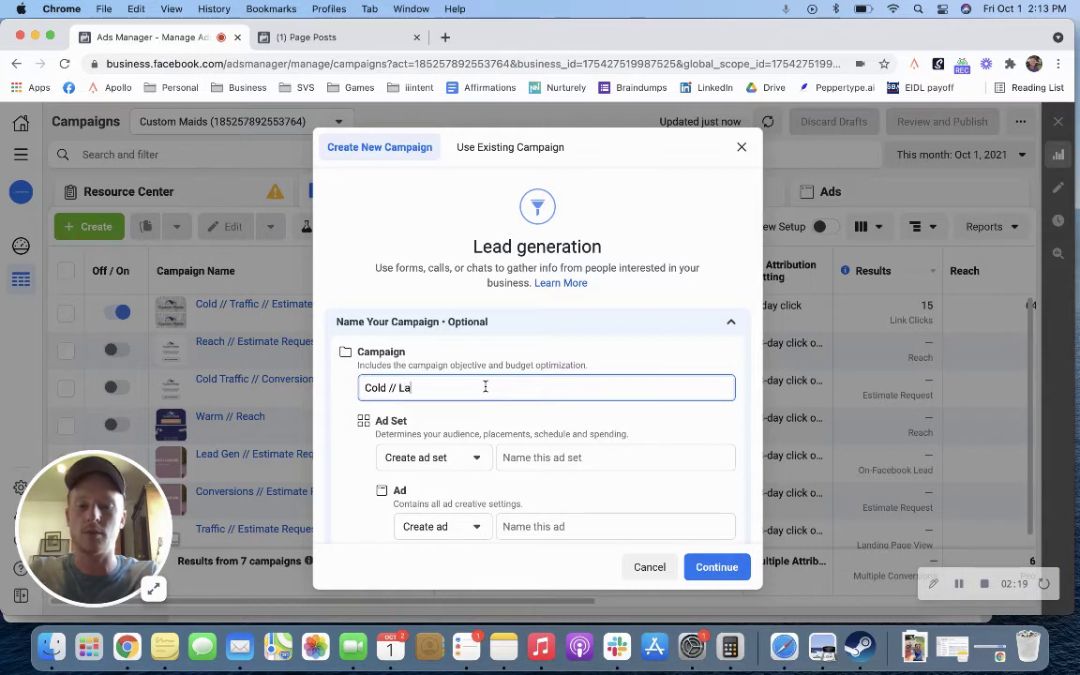
{"action": "key", "text": "BackSpace"}
{"action": "type", "text": "ead generation"}
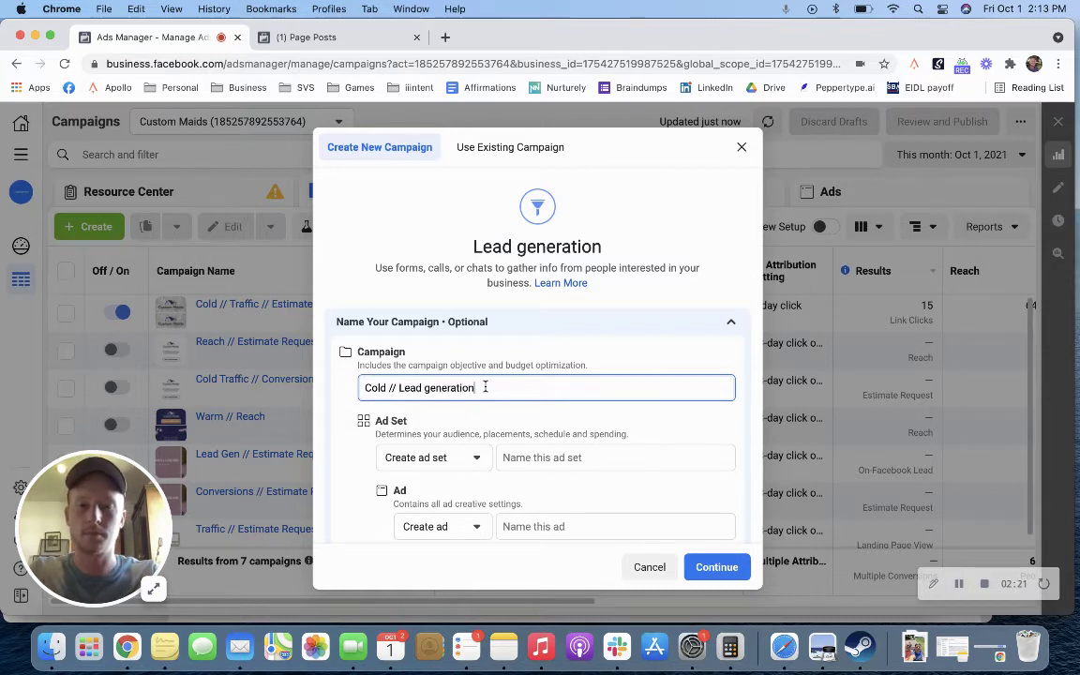
{"action": "left_click", "coordinate": [618, 457]}
{"action": "type", "text": "Custom M"}
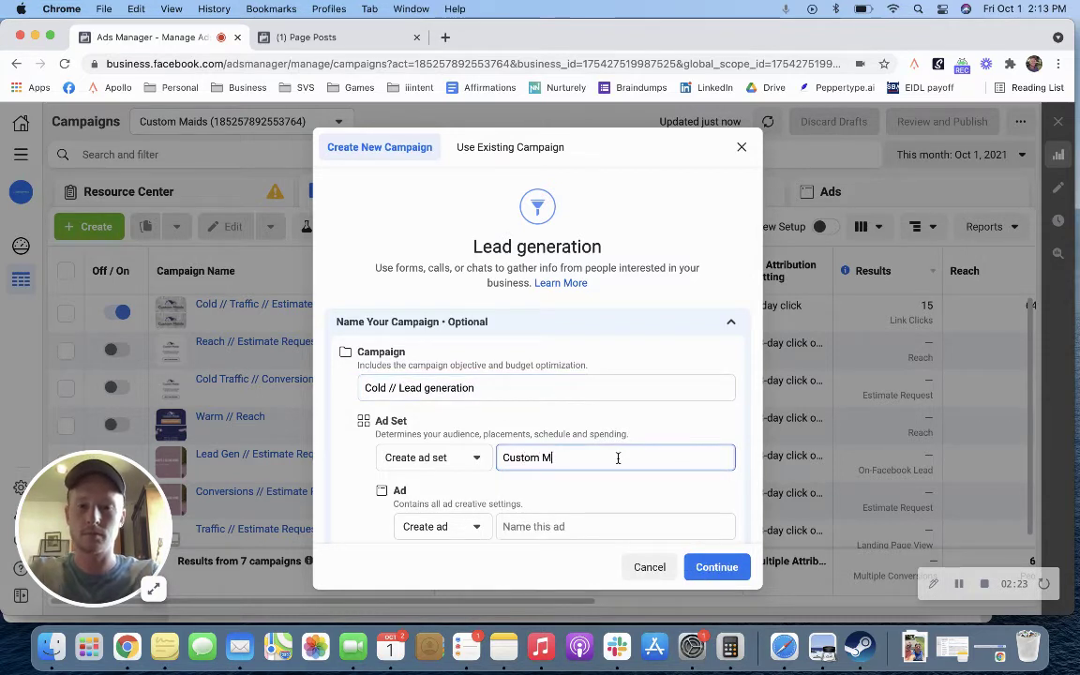
{"action": "type", "text": "aids saved"}
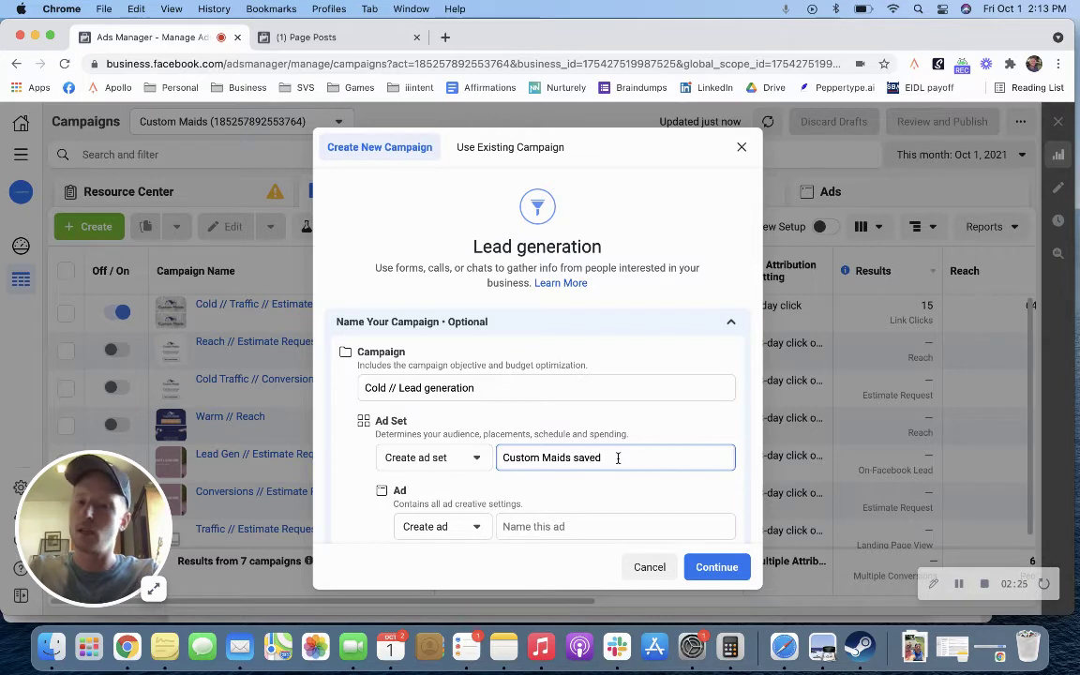
{"action": "key", "text": "super+a"}
{"action": "key", "text": "BackSpace"}
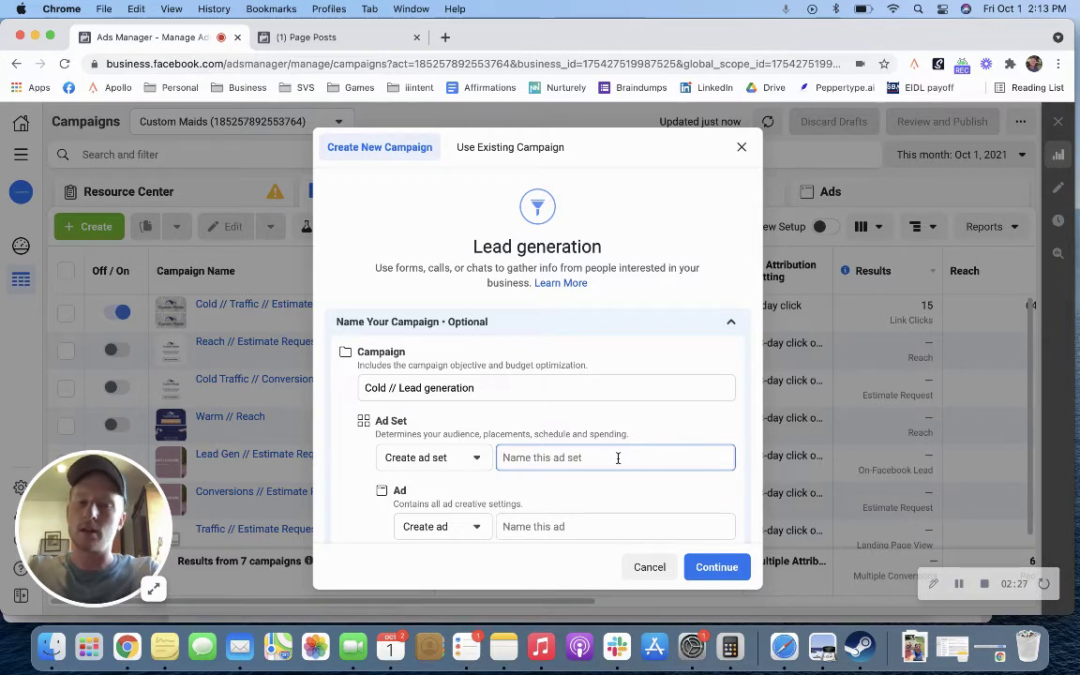
{"action": "type", "text": "interest"}
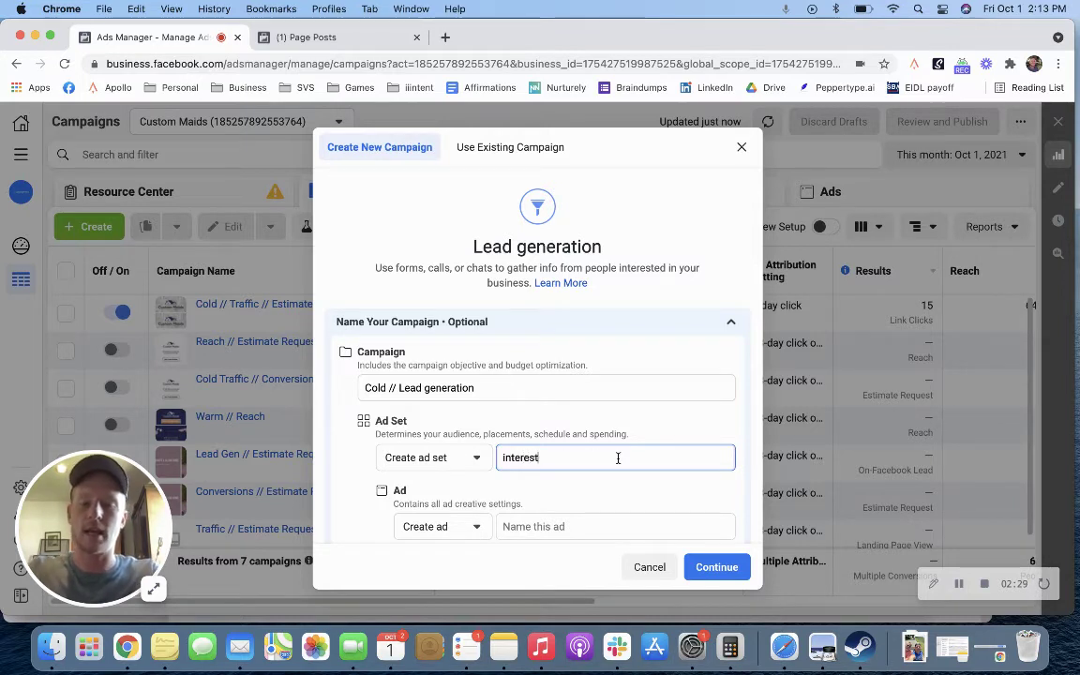
{"action": "type", "text": "s"}
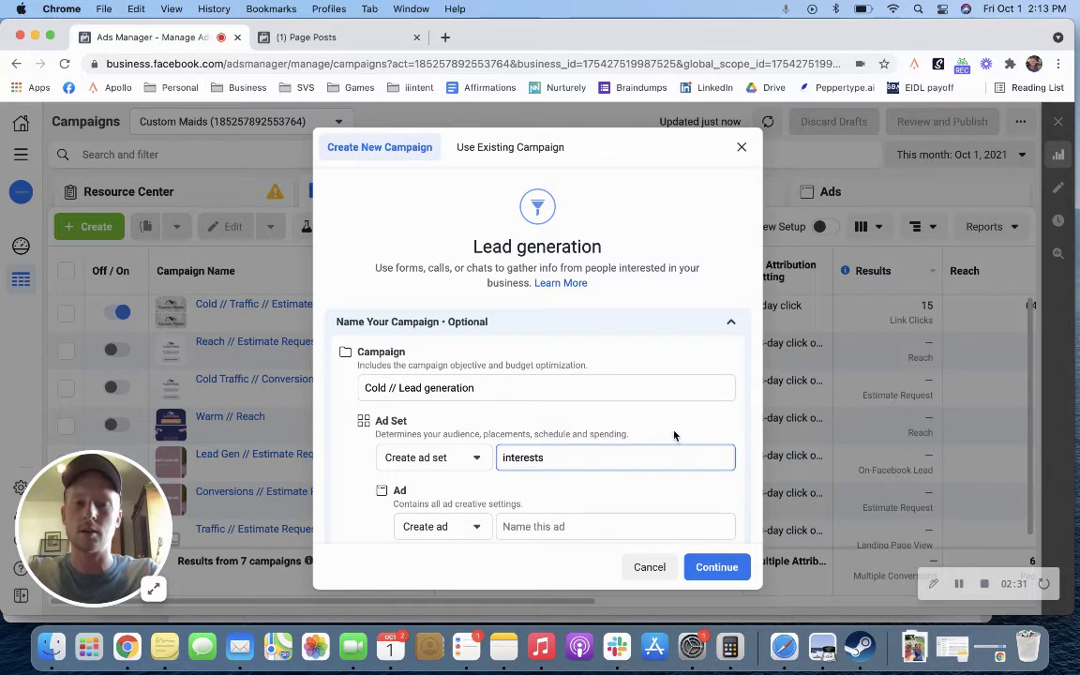
Step: Name the ad 'Lead ad — Text post'
{"action": "scroll", "coordinate": [667, 424], "scroll_direction": "down", "scroll_amount": 1}
{"action": "left_click", "coordinate": [619, 505]}
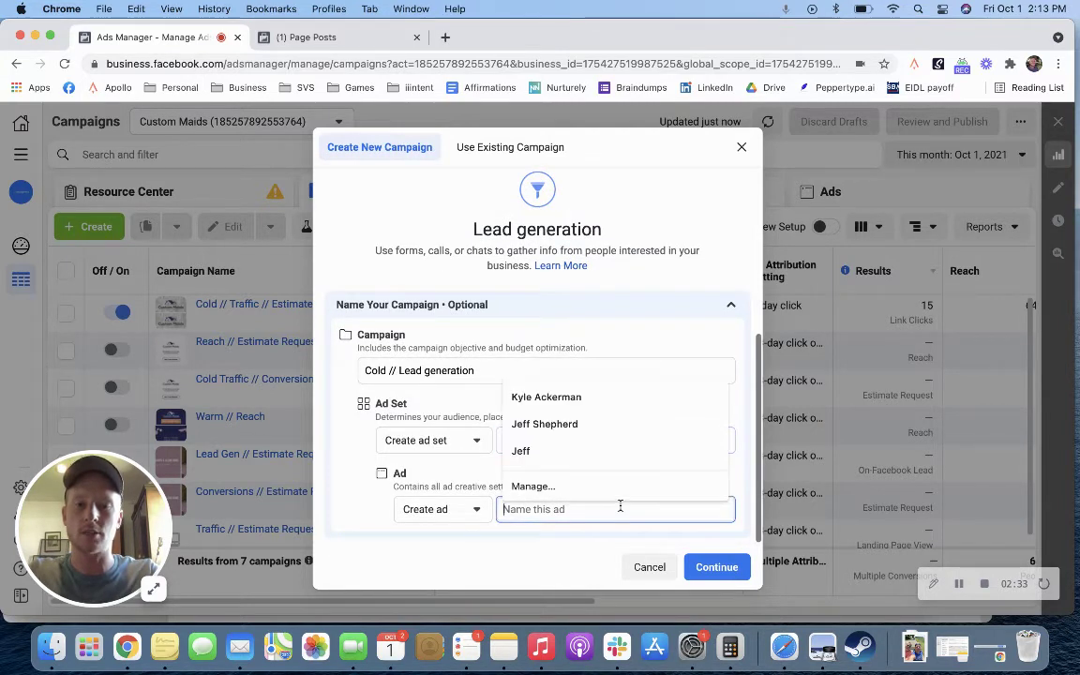
{"action": "type", "text": "Text"}
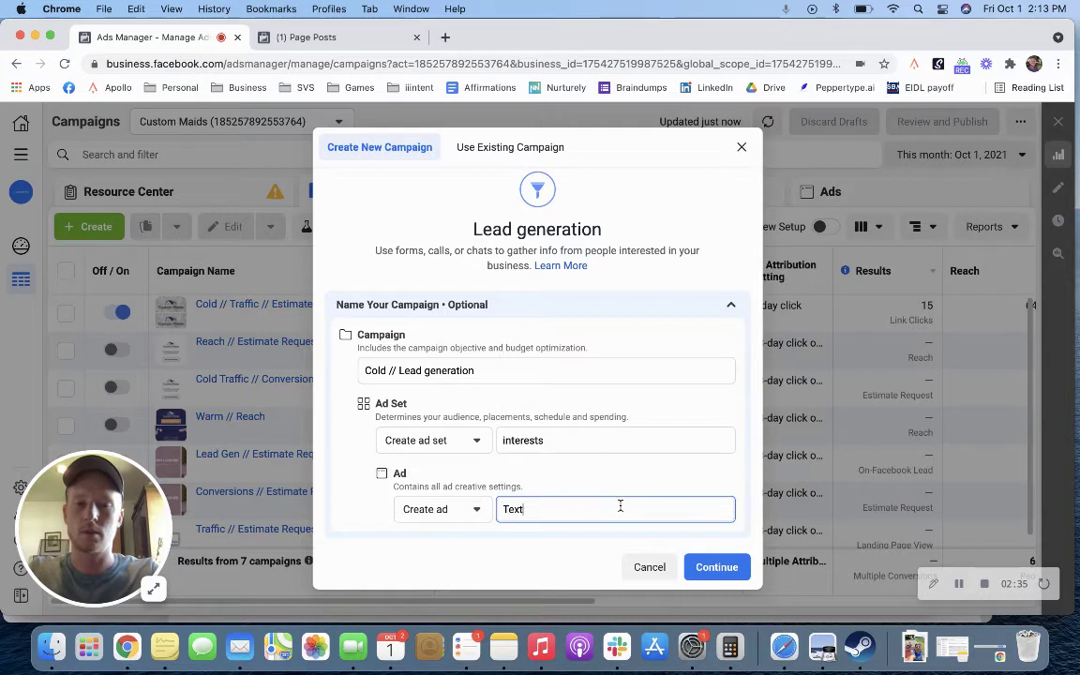
{"action": "left_click", "coordinate": [503, 439]}
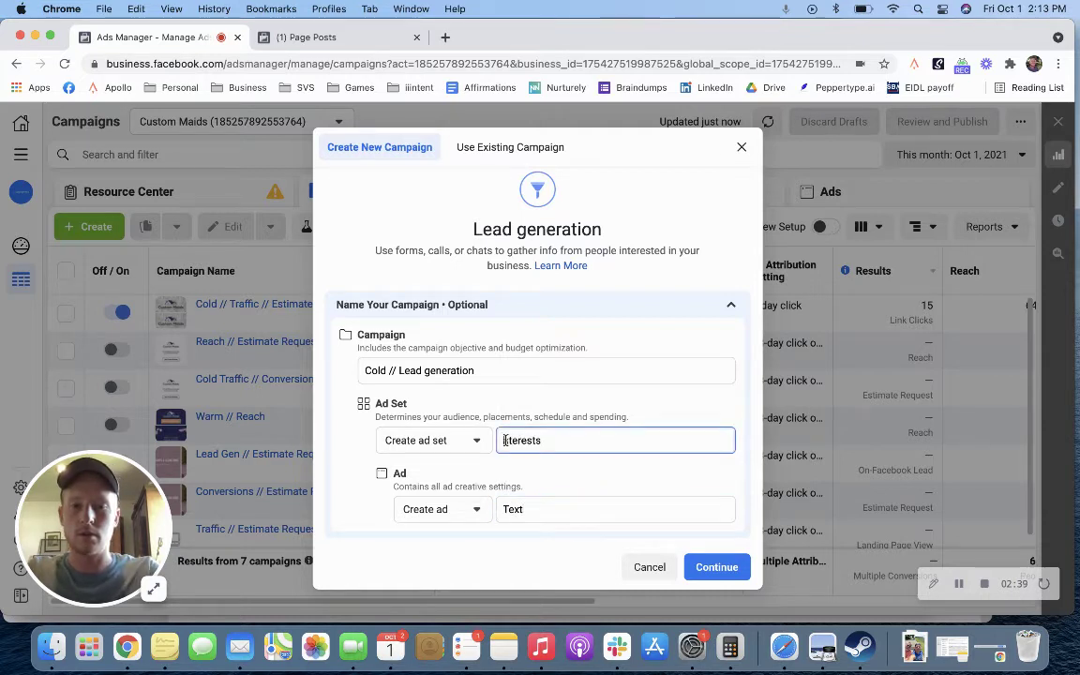
{"action": "double_click", "coordinate": [561, 514]}
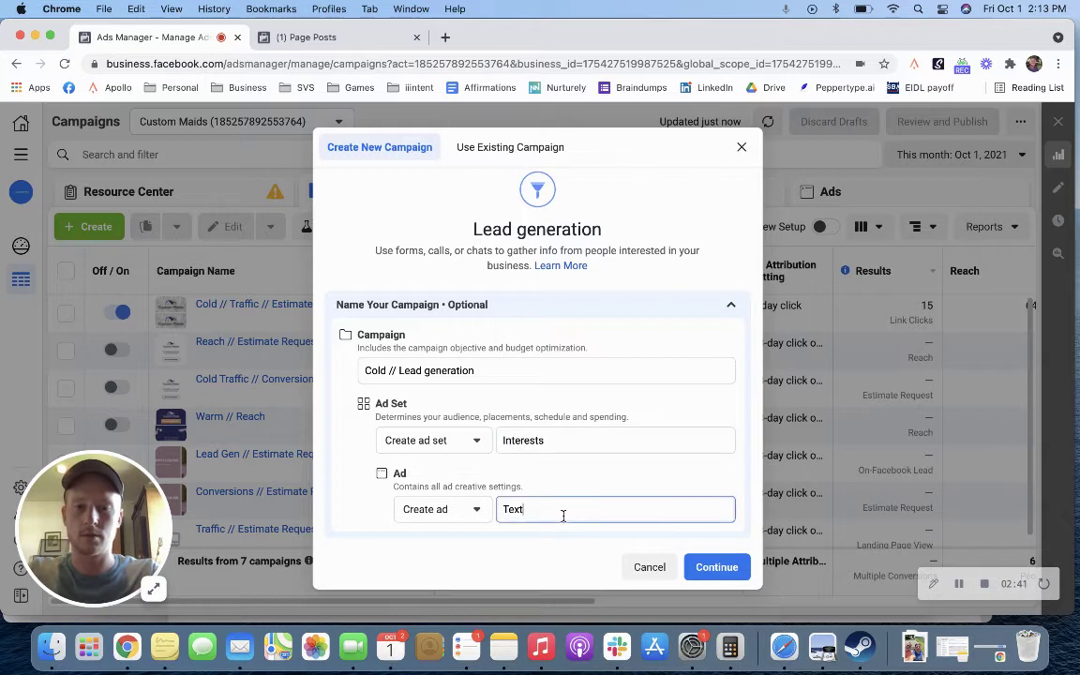
{"action": "type", "text": "Lead ad"}
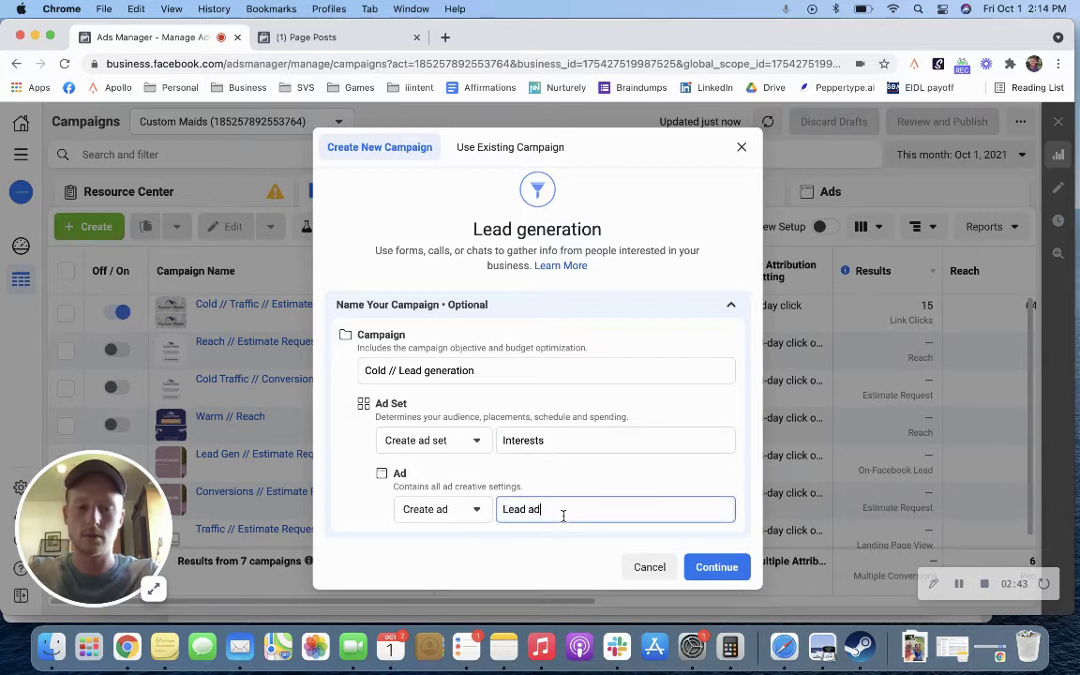
{"action": "type", "text": " -- Text post"}
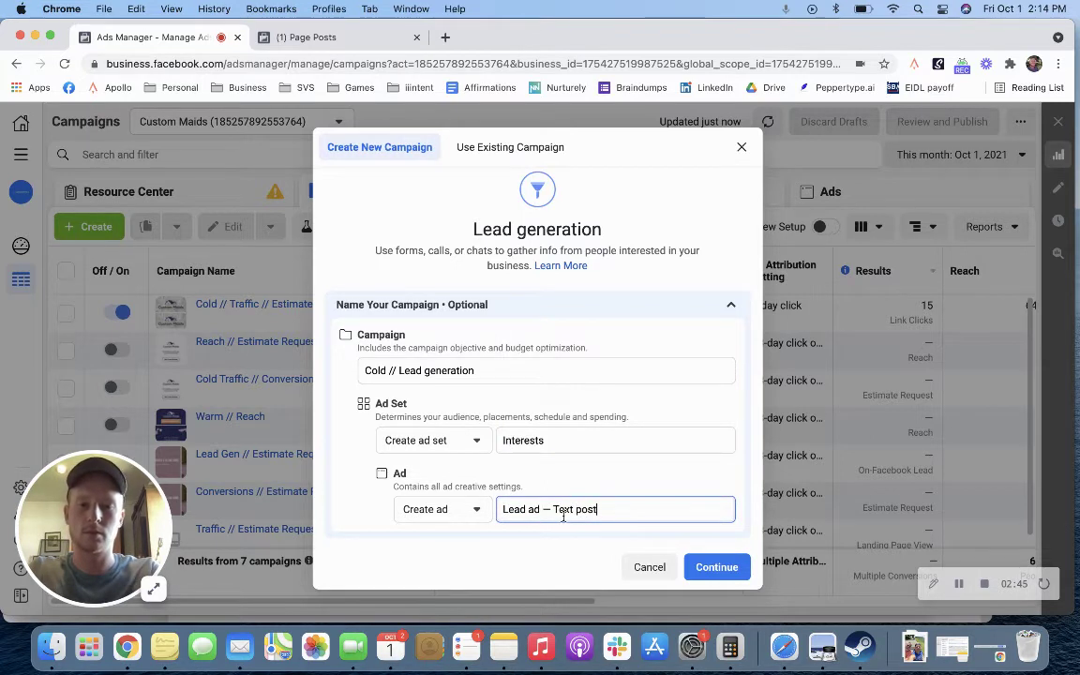
Step: Create the draft campaign and review its campaign settings
{"action": "left_click", "coordinate": [719, 570]}
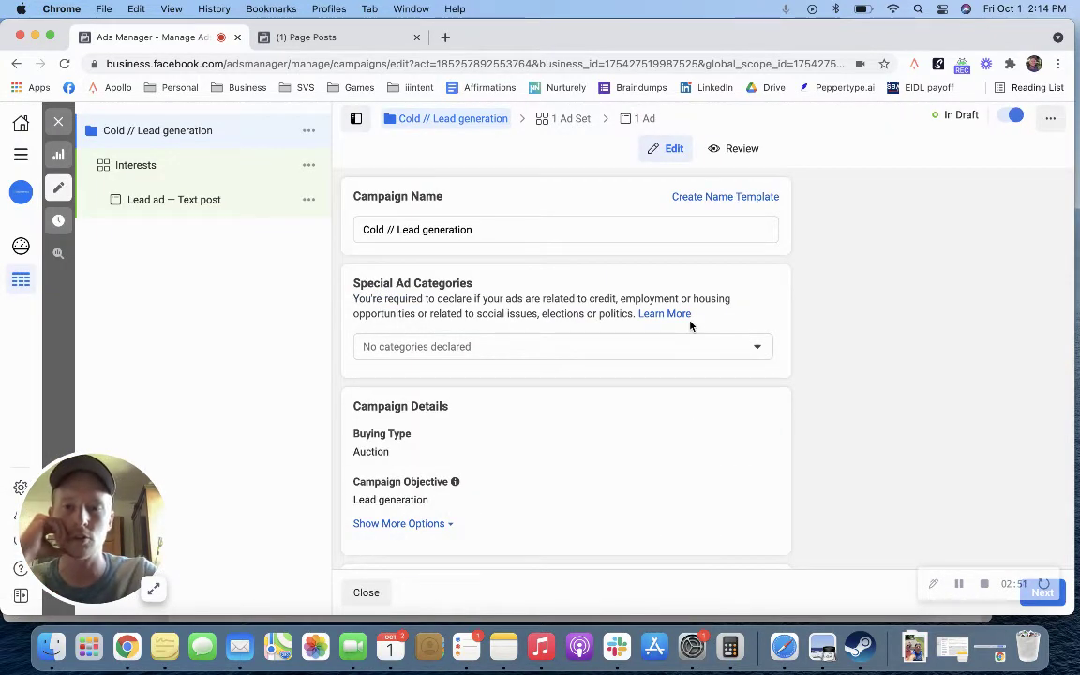
{"action": "scroll", "coordinate": [691, 323], "scroll_direction": "down", "scroll_amount": 2}
{"action": "scroll", "coordinate": [690, 325], "scroll_direction": "down", "scroll_amount": 2}
{"action": "scroll", "coordinate": [690, 325], "scroll_direction": "up", "scroll_amount": 4}
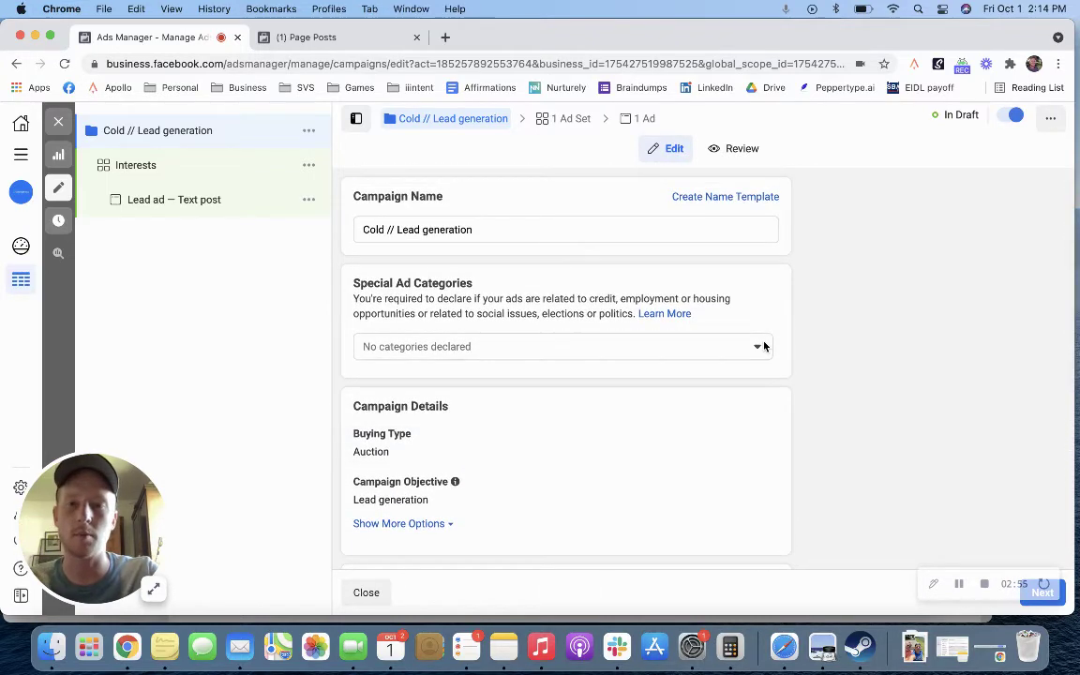
Step: Move to the Interests ad set, promoting Custom Maids with a $20.00 daily budget
{"action": "left_click", "coordinate": [1042, 592]}
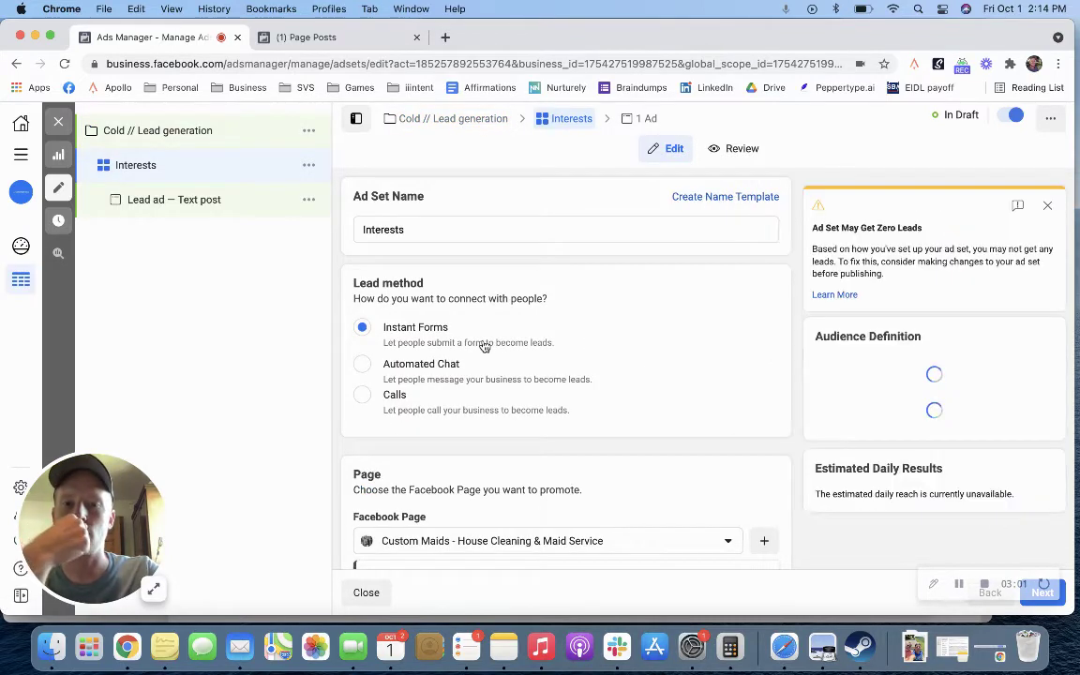
{"action": "scroll", "coordinate": [483, 347], "scroll_direction": "down", "scroll_amount": 5}
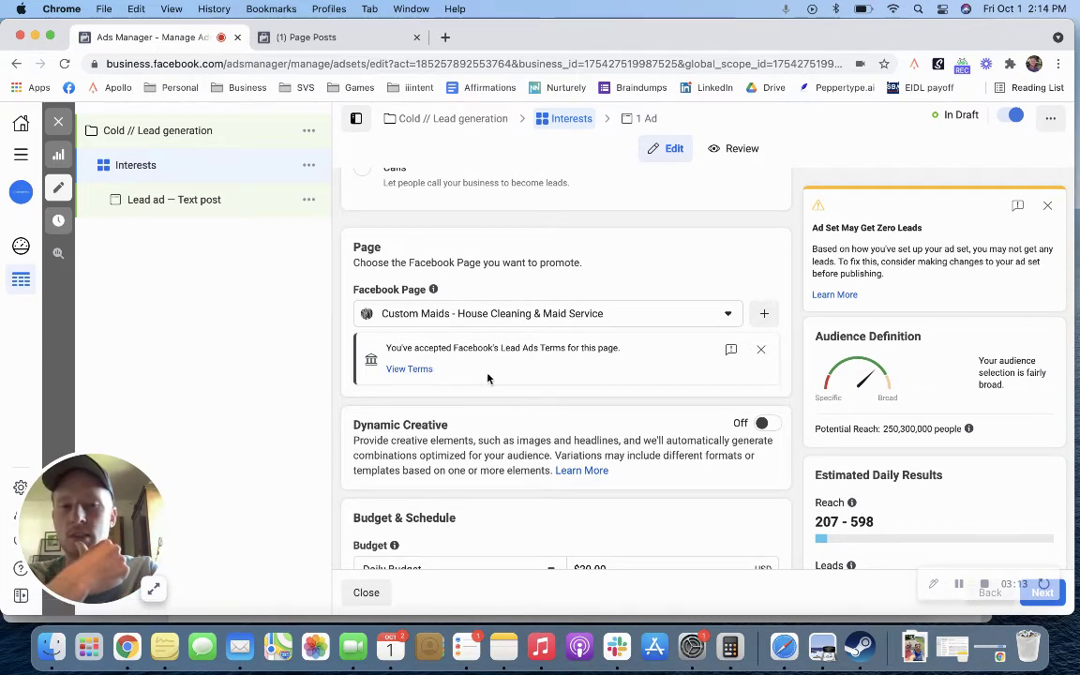
{"action": "scroll", "coordinate": [582, 387], "scroll_direction": "down", "scroll_amount": 5}
{"action": "scroll", "coordinate": [582, 387], "scroll_direction": "down", "scroll_amount": 3}
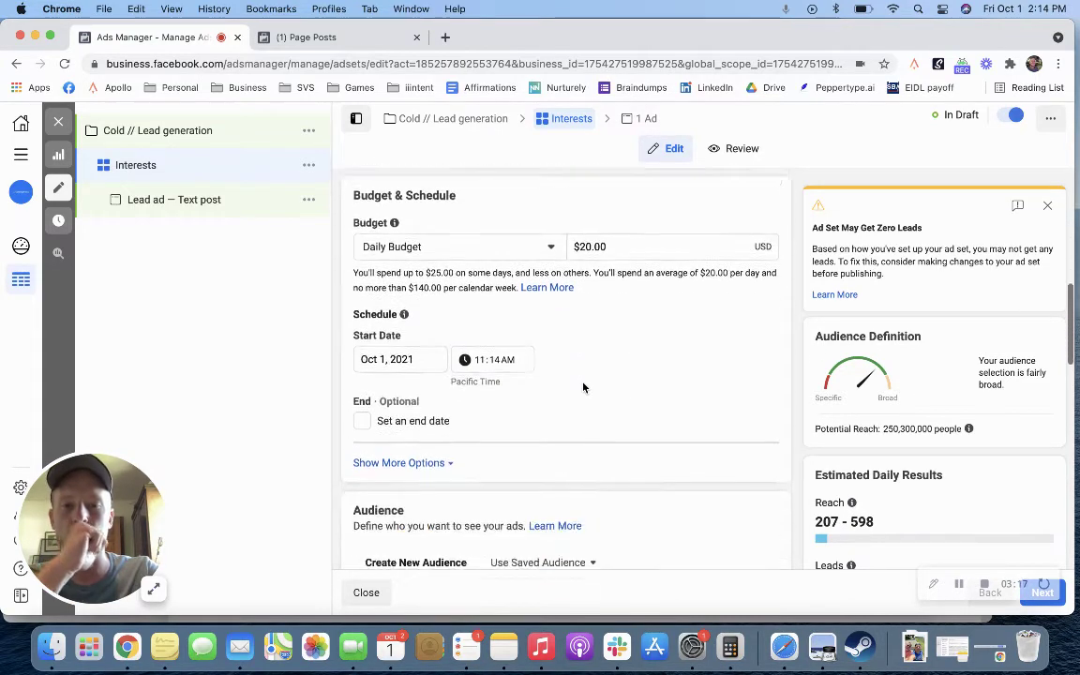
{"action": "scroll", "coordinate": [582, 385], "scroll_direction": "up", "scroll_amount": 2}
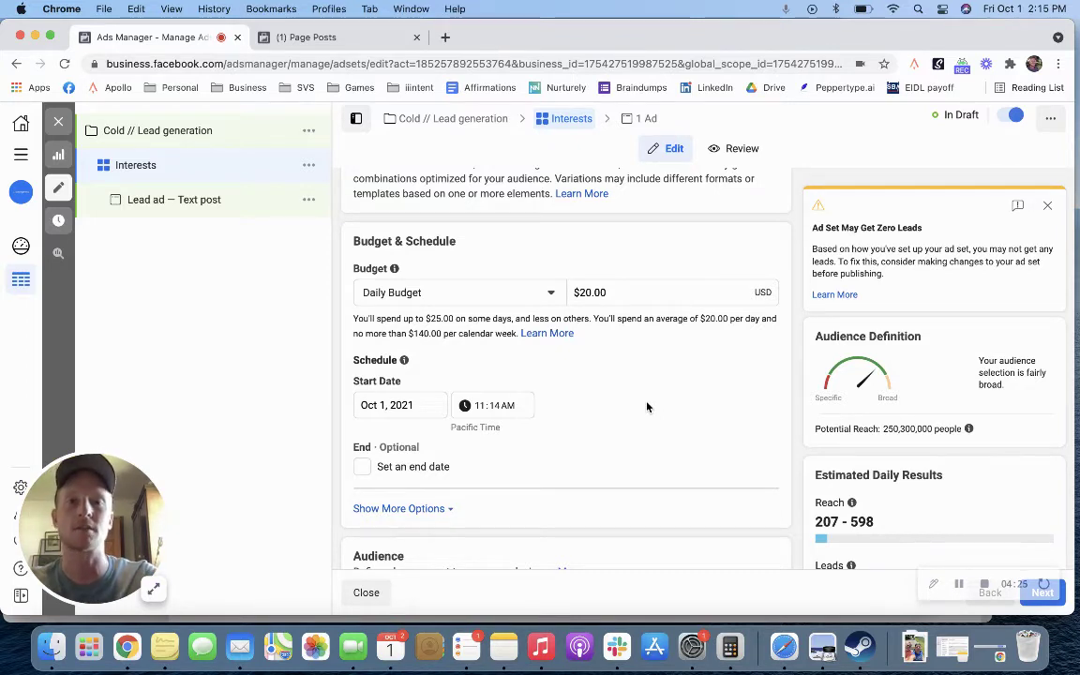
{"action": "scroll", "coordinate": [647, 406], "scroll_direction": "down", "scroll_amount": 5}
{"action": "scroll", "coordinate": [647, 407], "scroll_direction": "down", "scroll_amount": 3}
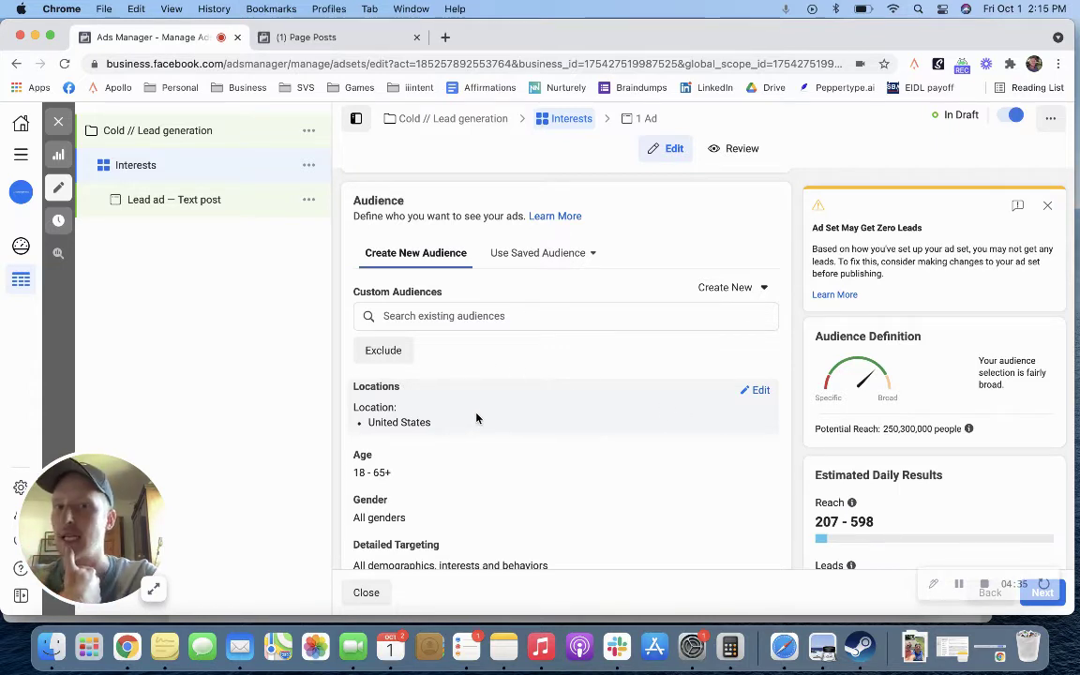
{"action": "left_click", "coordinate": [592, 254]}
{"action": "left_click", "coordinate": [561, 340]}
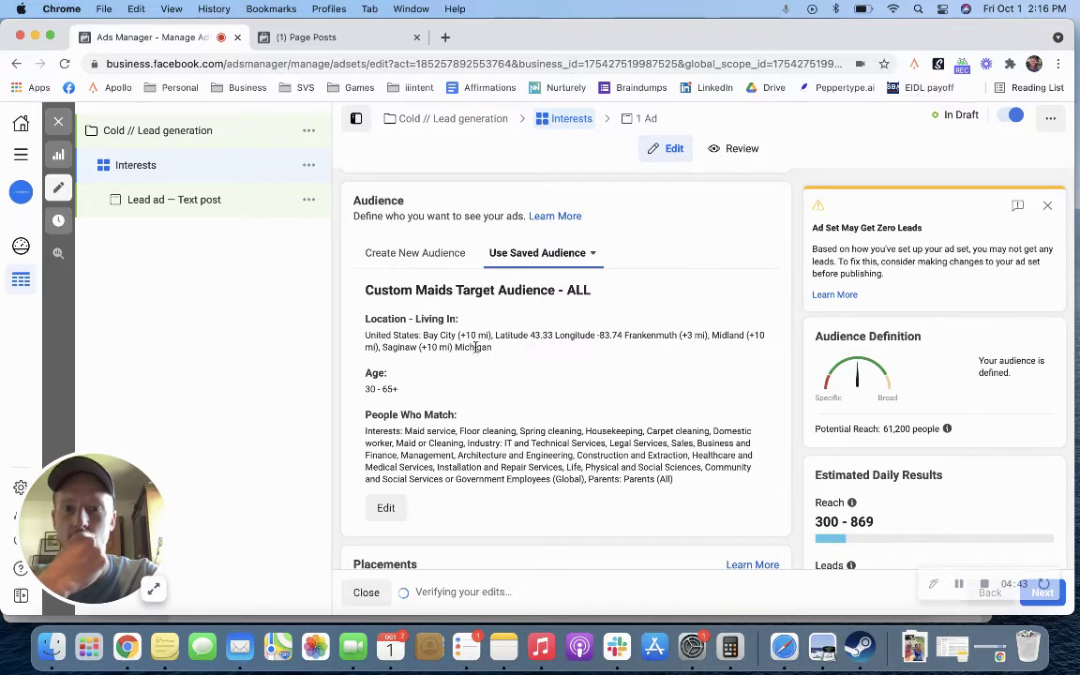
{"action": "left_click", "coordinate": [385, 507]}
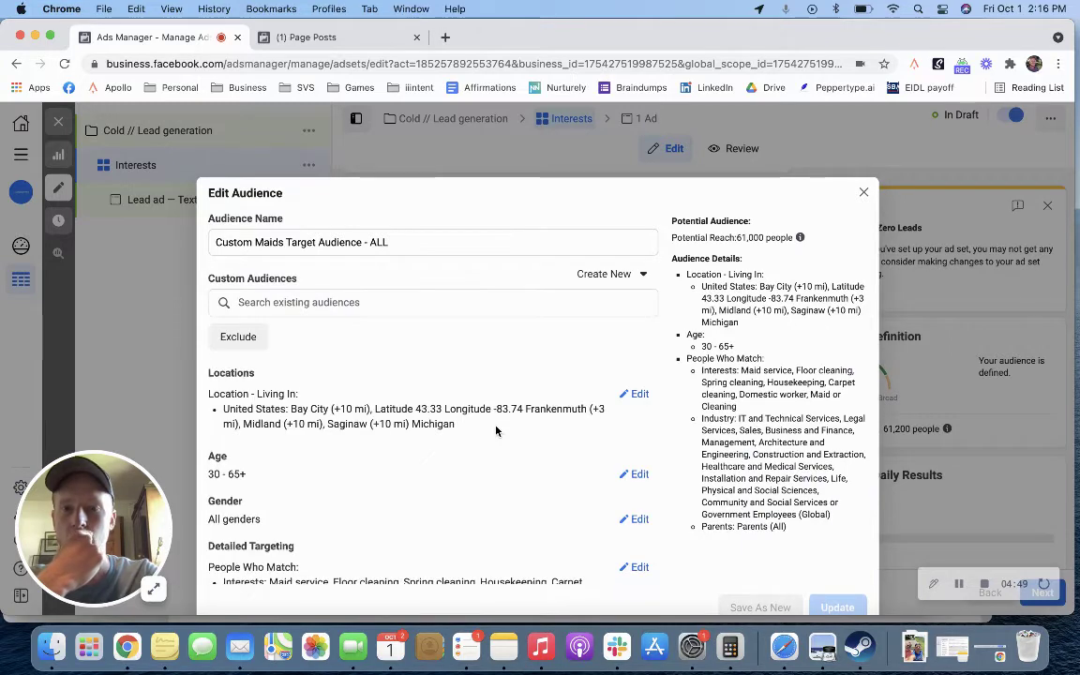
{"action": "scroll", "coordinate": [496, 430], "scroll_direction": "down", "scroll_amount": 2}
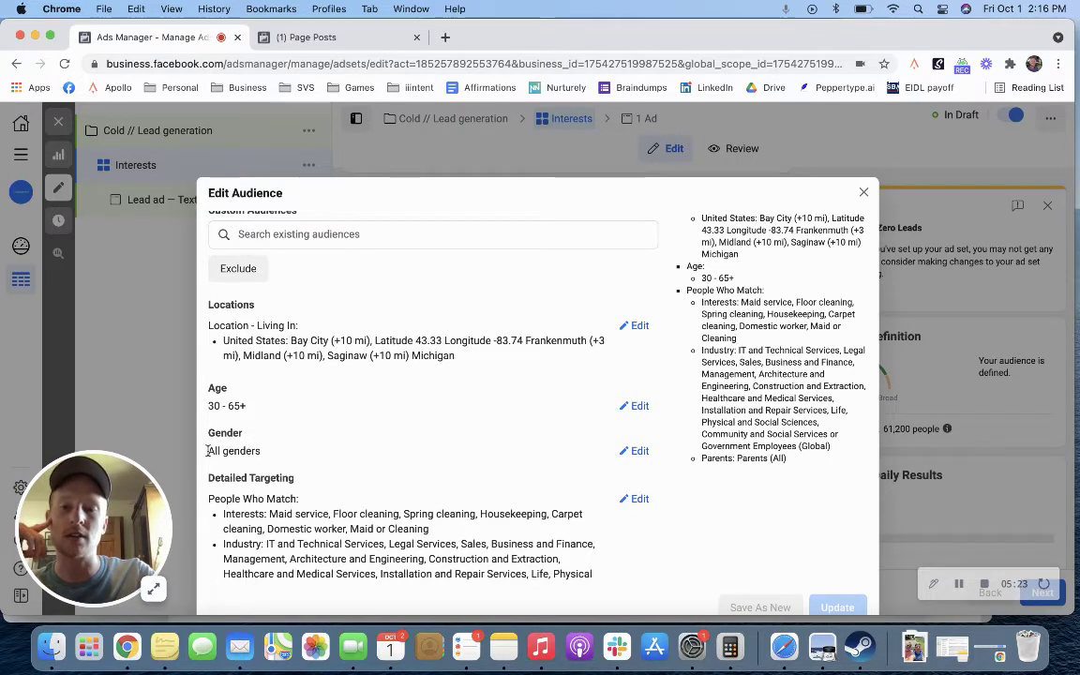
{"action": "scroll", "coordinate": [332, 461], "scroll_direction": "down", "scroll_amount": 3}
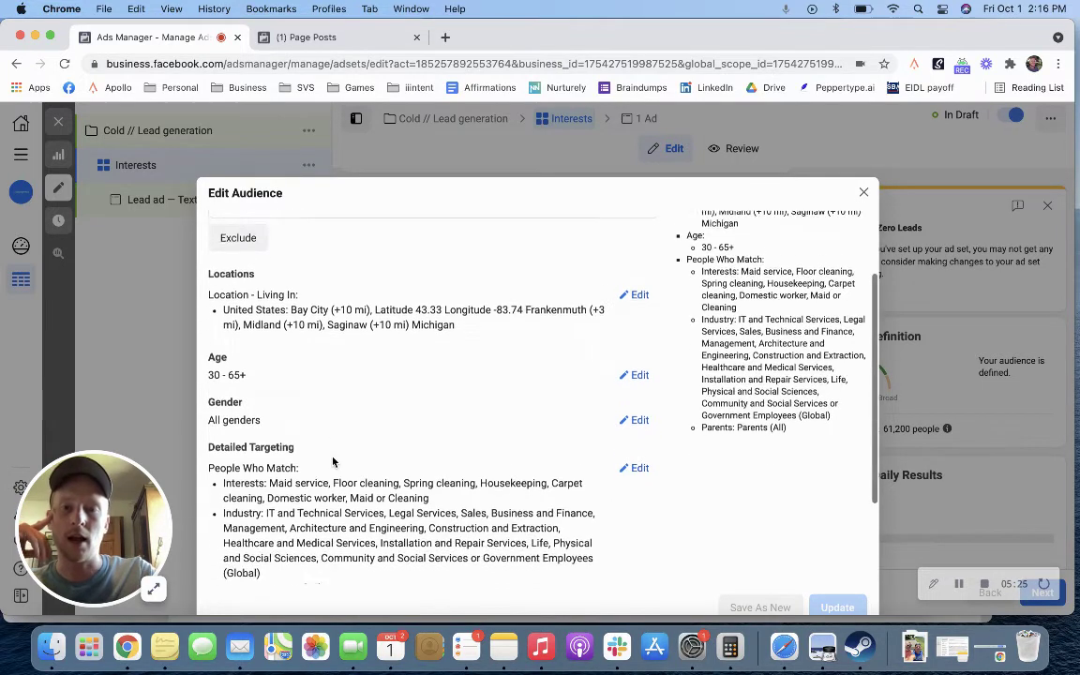
{"action": "scroll", "coordinate": [333, 461], "scroll_direction": "up", "scroll_amount": 1}
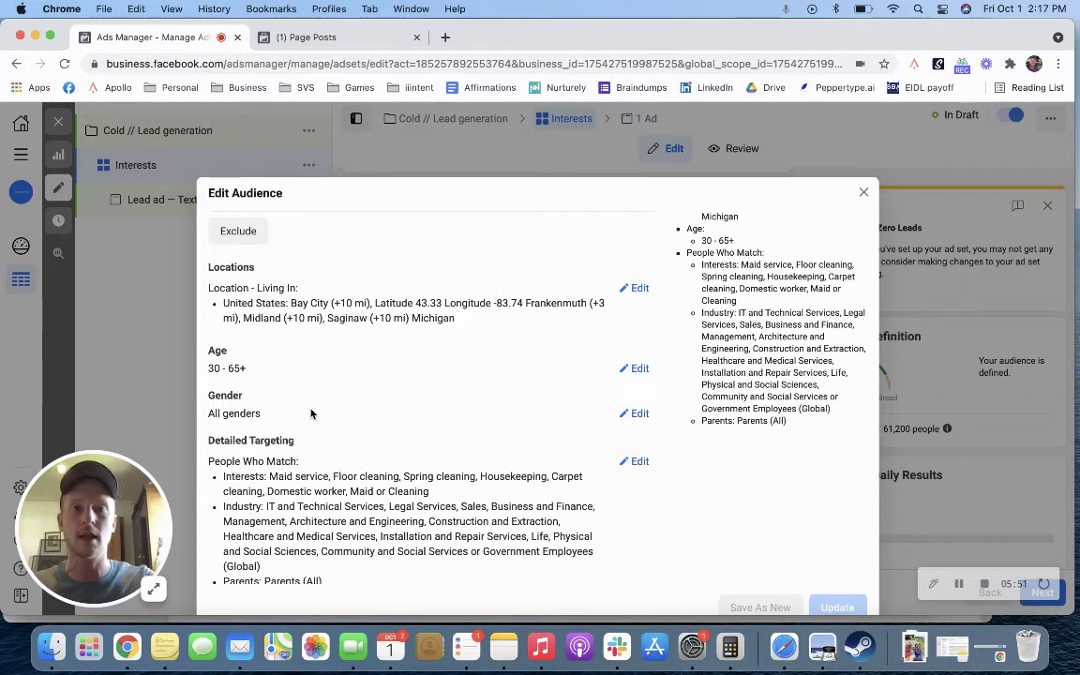
{"action": "scroll", "coordinate": [311, 413], "scroll_direction": "down", "scroll_amount": 3}
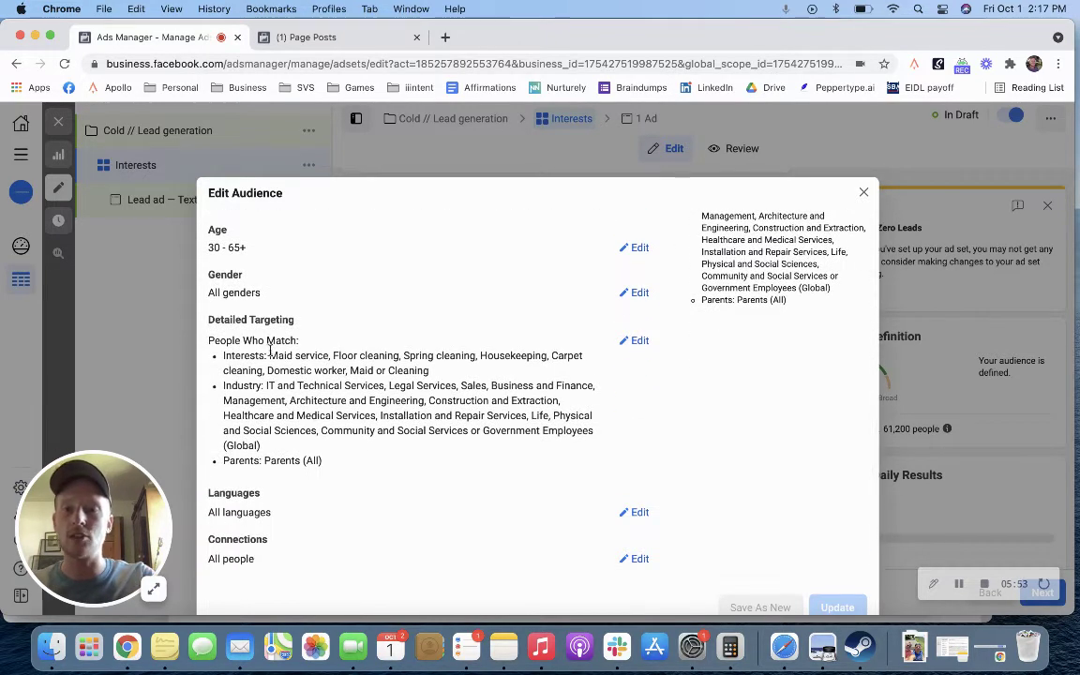
{"action": "left_click_drag", "start_coordinate": [272, 355], "coordinate": [440, 376]}
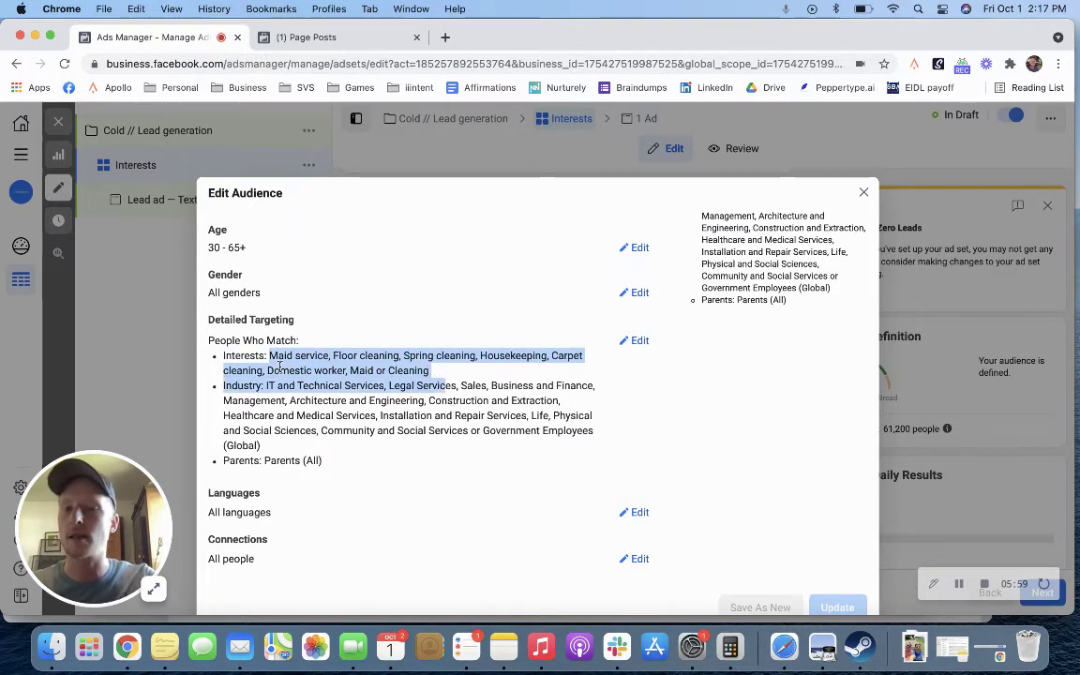
{"action": "left_click", "coordinate": [451, 375]}
{"action": "left_click_drag", "start_coordinate": [221, 385], "coordinate": [325, 460]}
{"action": "left_click", "coordinate": [833, 373]}
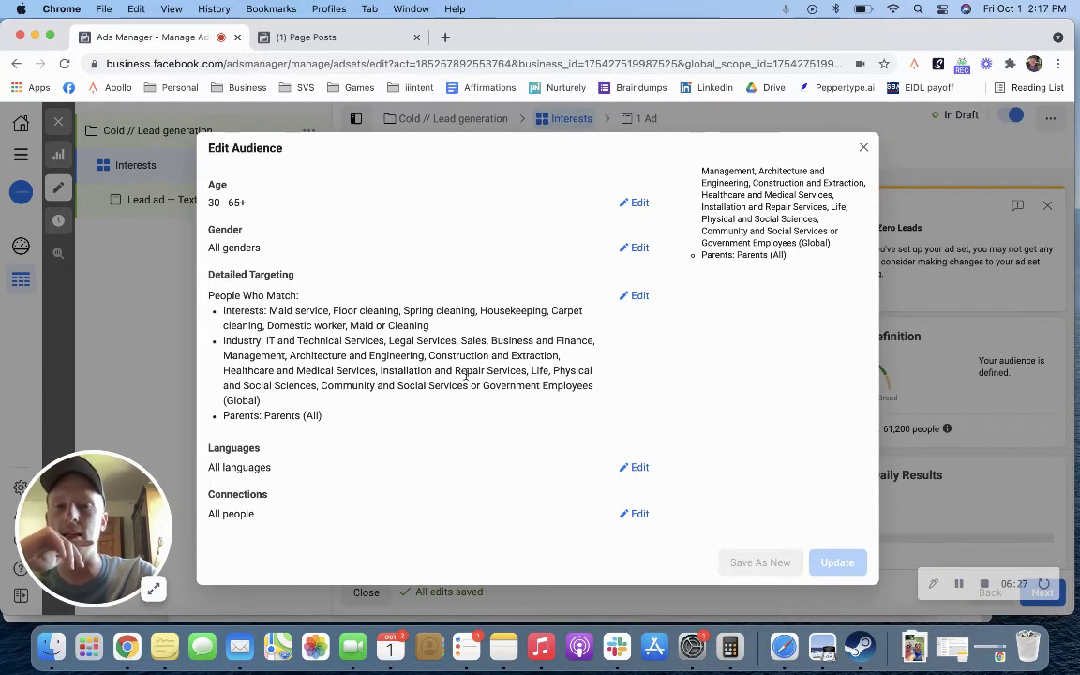
{"action": "scroll", "coordinate": [466, 379], "scroll_direction": "up", "scroll_amount": 3}
{"action": "scroll", "coordinate": [466, 379], "scroll_direction": "up", "scroll_amount": 3}
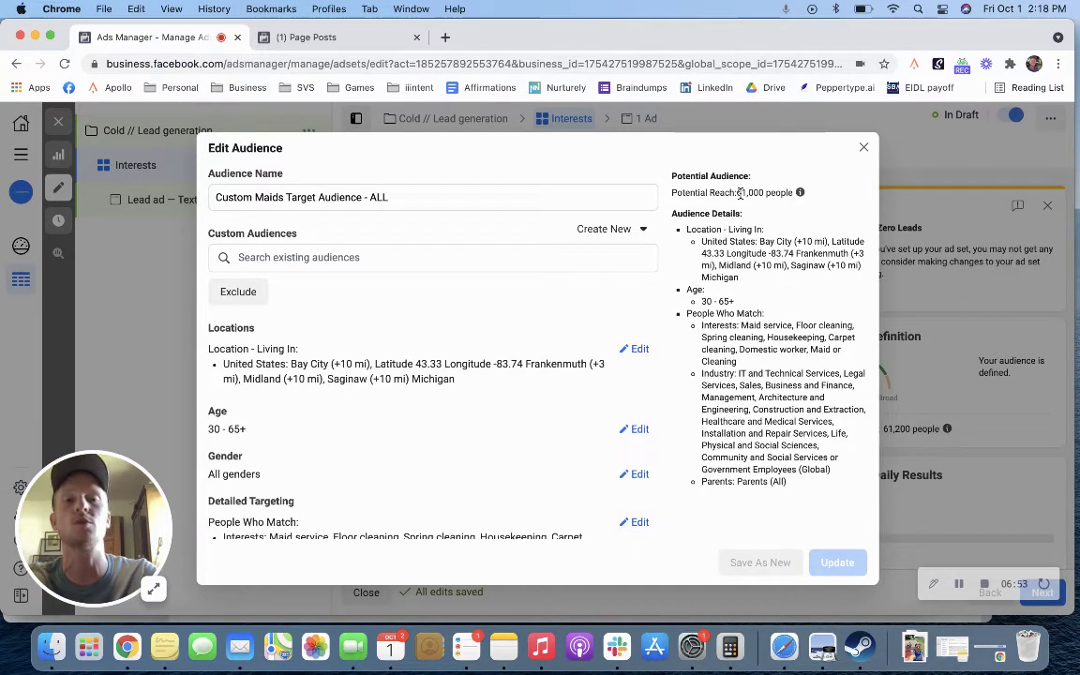
Step: Close the Edit Audience dialog and scroll down to the Placements section
{"action": "left_click", "coordinate": [863, 149]}
{"action": "scroll", "coordinate": [572, 342], "scroll_direction": "down", "scroll_amount": 4}
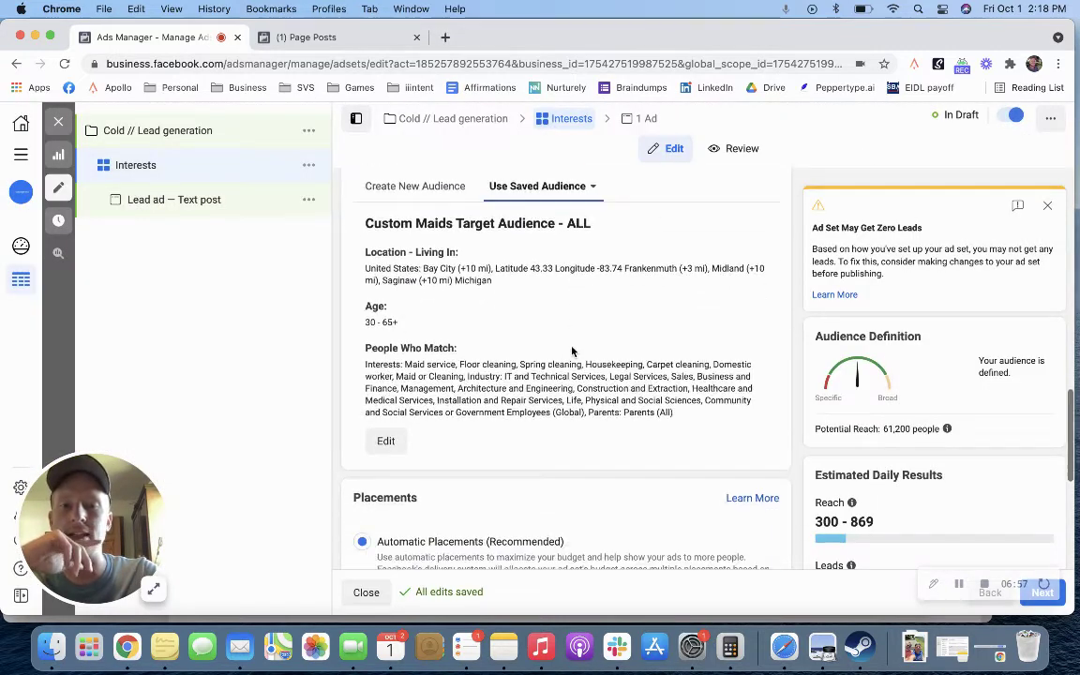
{"action": "scroll", "coordinate": [571, 347], "scroll_direction": "down", "scroll_amount": 2}
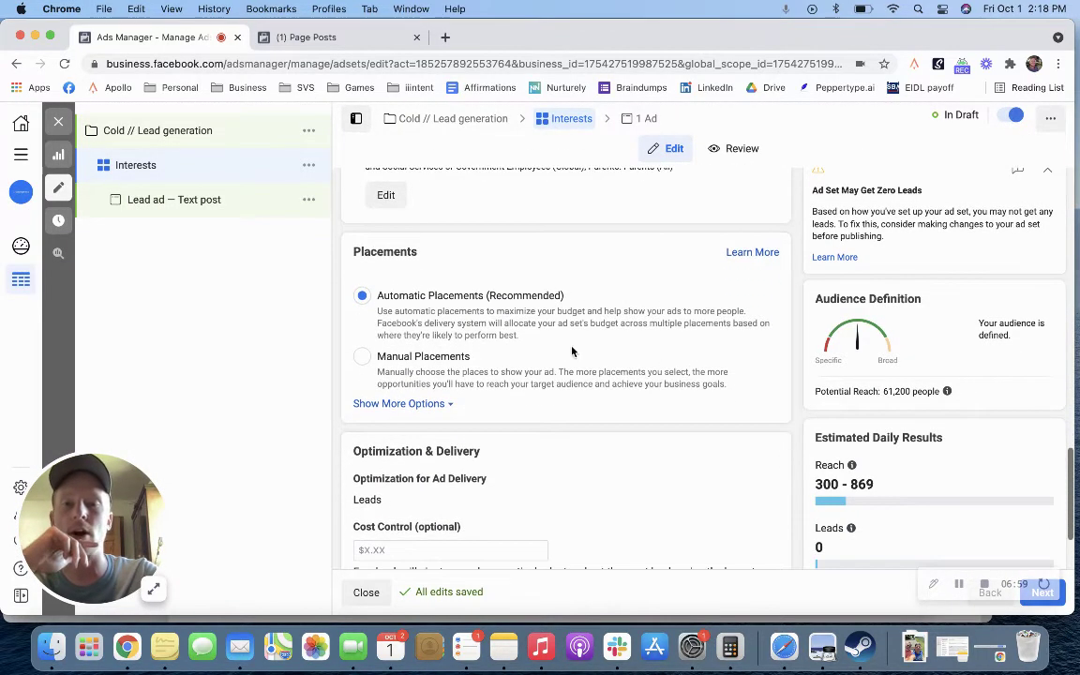
{"action": "left_click_drag", "start_coordinate": [499, 253], "coordinate": [354, 251]}
{"action": "left_click", "coordinate": [427, 251]}
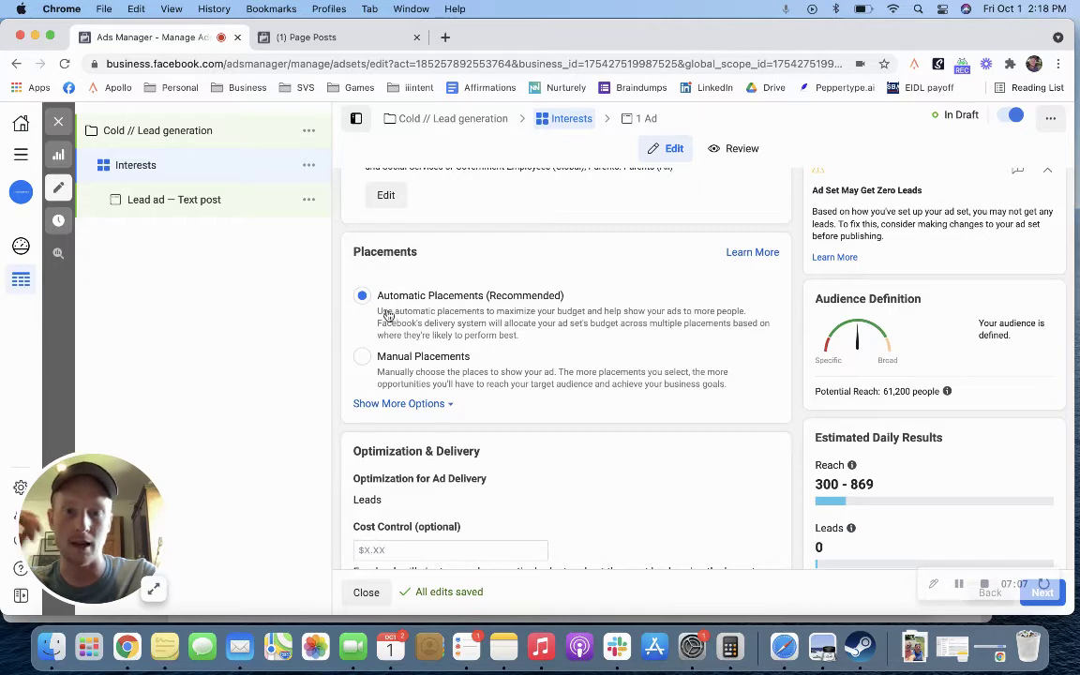
Step: Switch the ad set to Manual Placements across Facebook, Instagram and Audience Network
{"action": "left_click", "coordinate": [362, 357]}
{"action": "scroll", "coordinate": [415, 379], "scroll_direction": "down", "scroll_amount": 3}
{"action": "scroll", "coordinate": [417, 383], "scroll_direction": "down", "scroll_amount": 2}
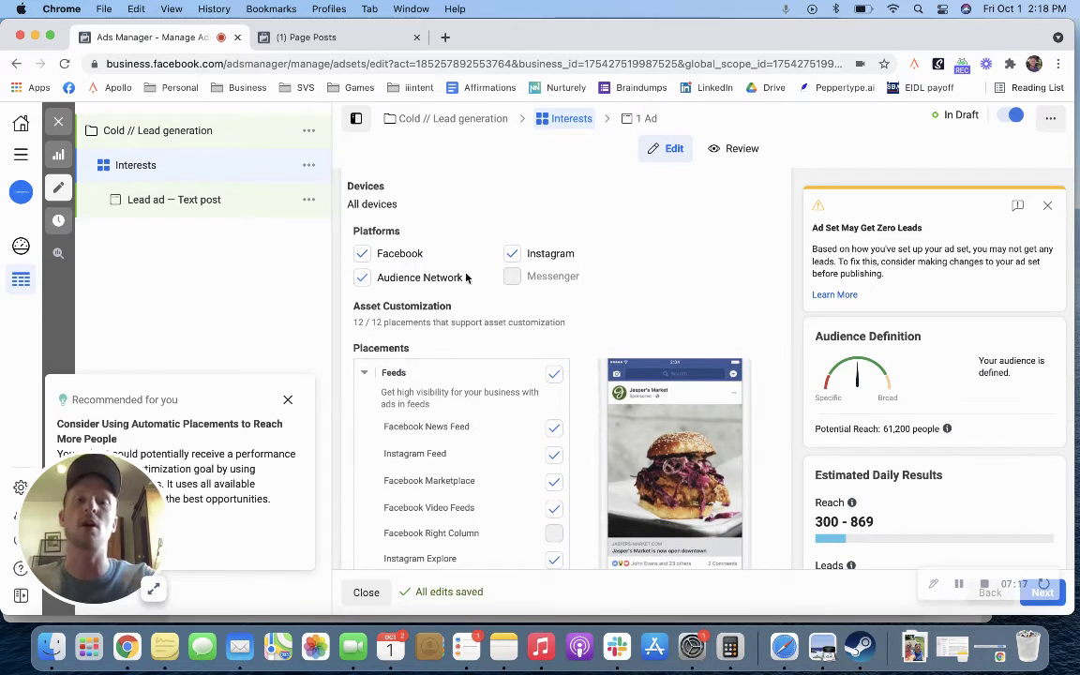
{"action": "mouse_move", "coordinate": [471, 311]}
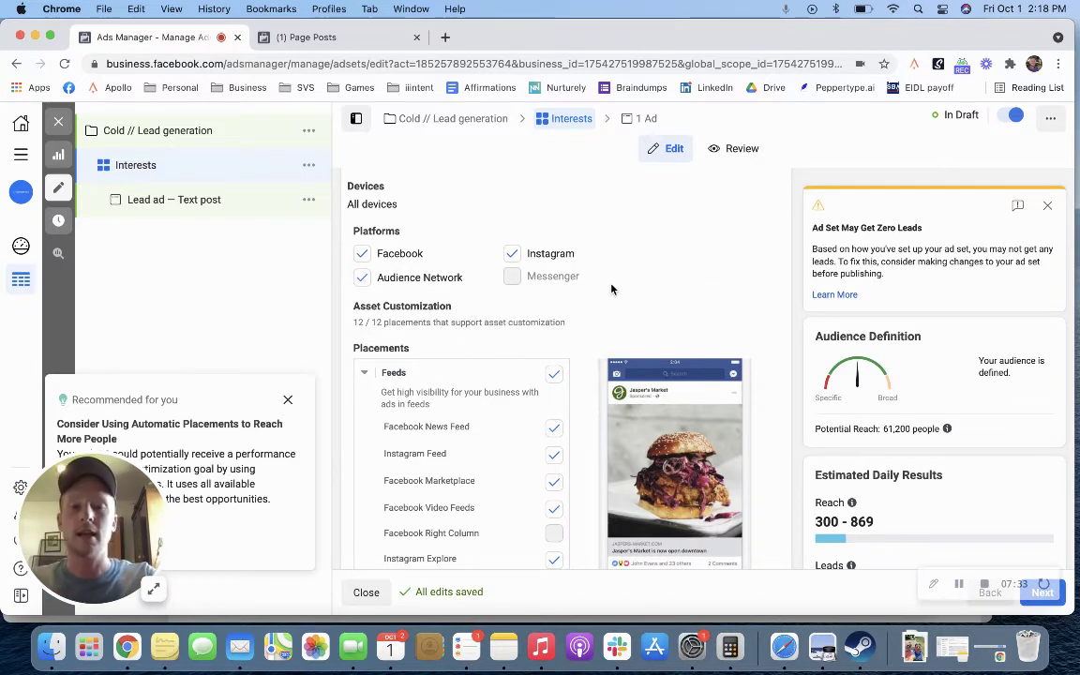
{"action": "scroll", "coordinate": [611, 288], "scroll_direction": "down", "scroll_amount": 5}
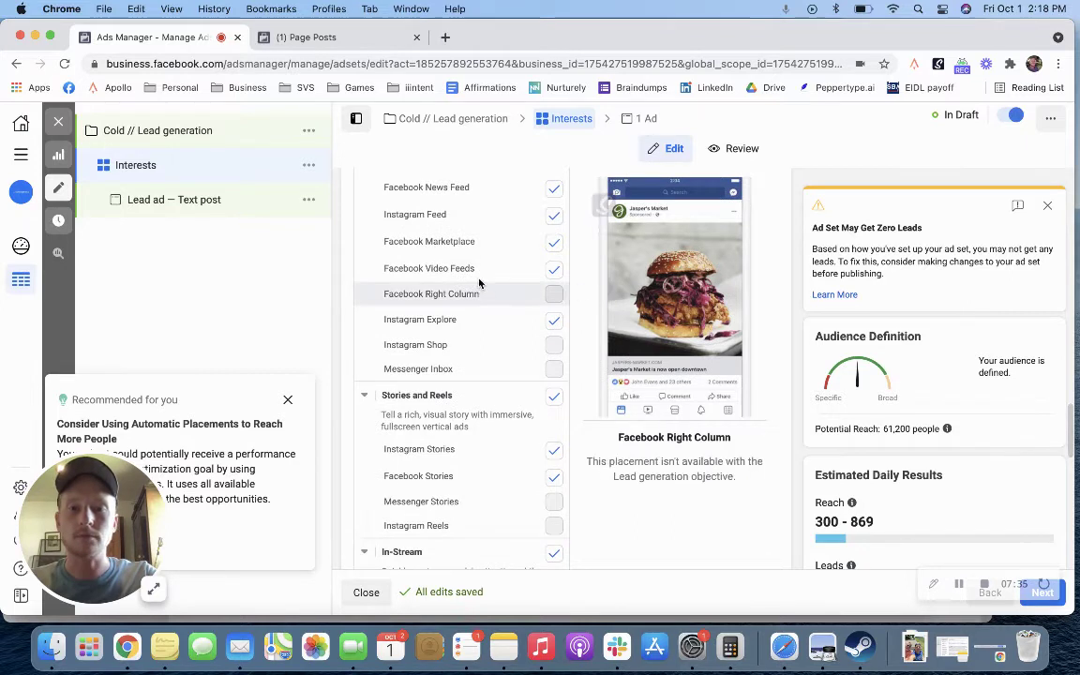
{"action": "scroll", "coordinate": [514, 272], "scroll_direction": "up", "scroll_amount": 3}
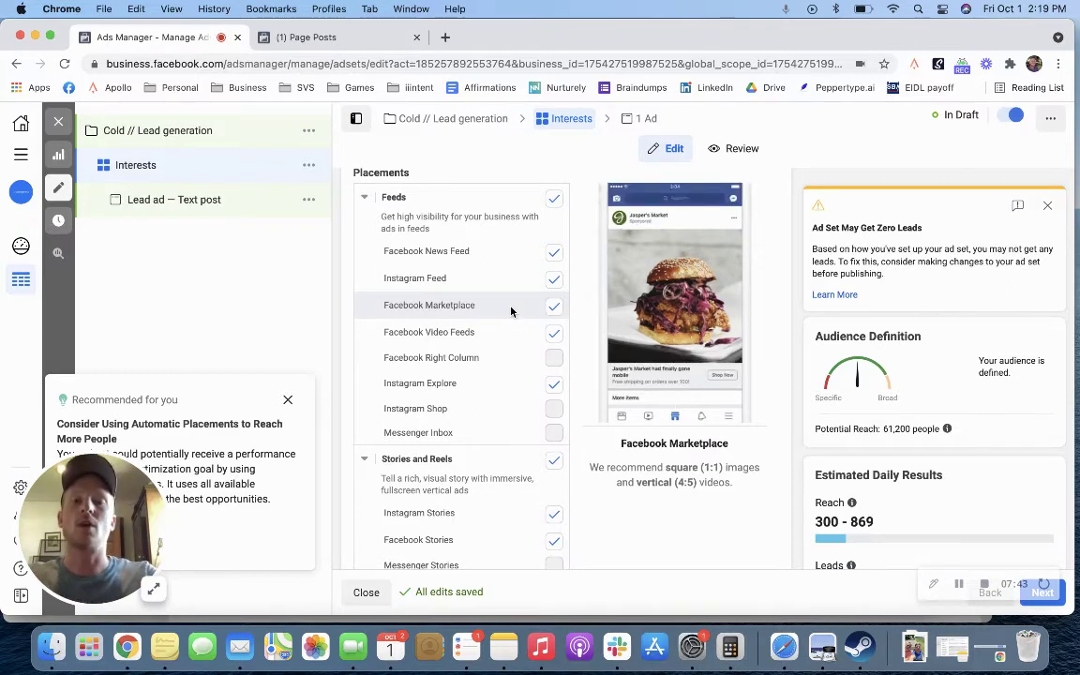
Step: Uncheck every Feeds placement except Facebook News Feed
{"action": "left_click", "coordinate": [553, 337]}
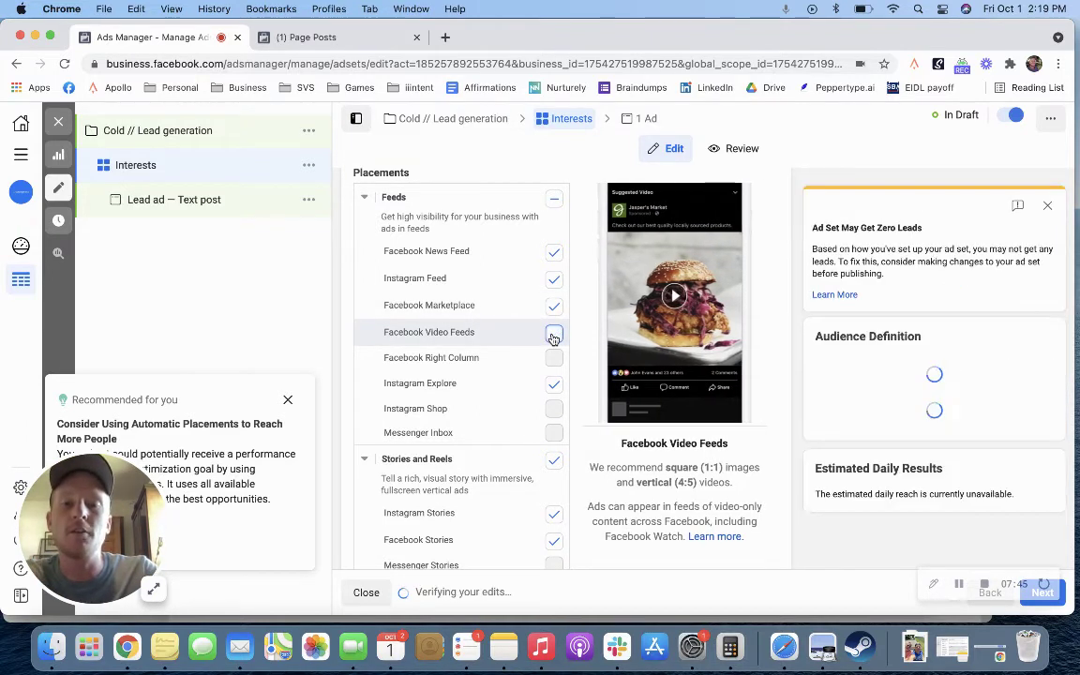
{"action": "left_click", "coordinate": [556, 201]}
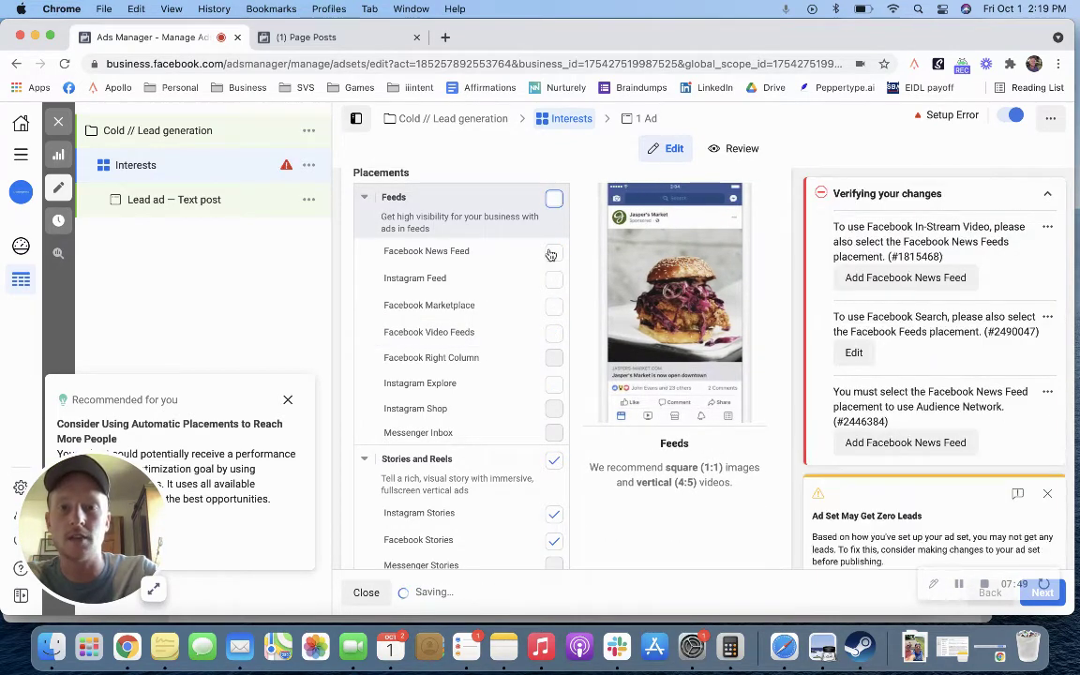
{"action": "left_click", "coordinate": [552, 255]}
{"action": "scroll", "coordinate": [513, 263], "scroll_direction": "down", "scroll_amount": 2}
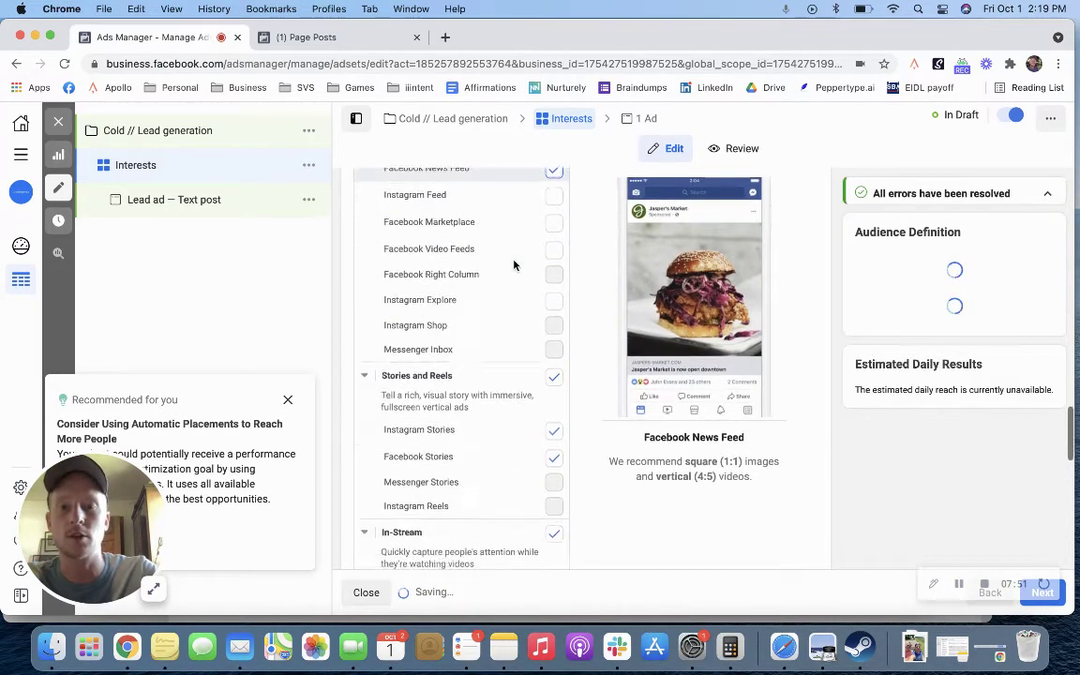
{"action": "scroll", "coordinate": [525, 290], "scroll_direction": "down", "scroll_amount": 1}
Step: Deselect all Stories and Reels and In-Stream placements
{"action": "left_click", "coordinate": [555, 333]}
{"action": "scroll", "coordinate": [556, 338], "scroll_direction": "down", "scroll_amount": 3}
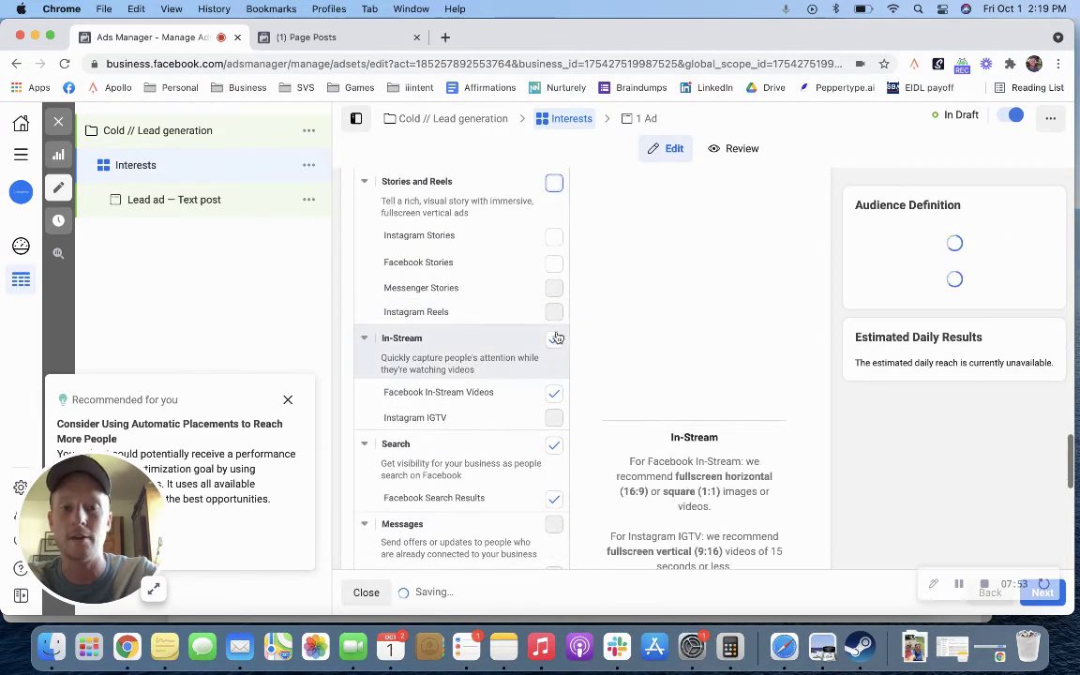
{"action": "left_click", "coordinate": [556, 337]}
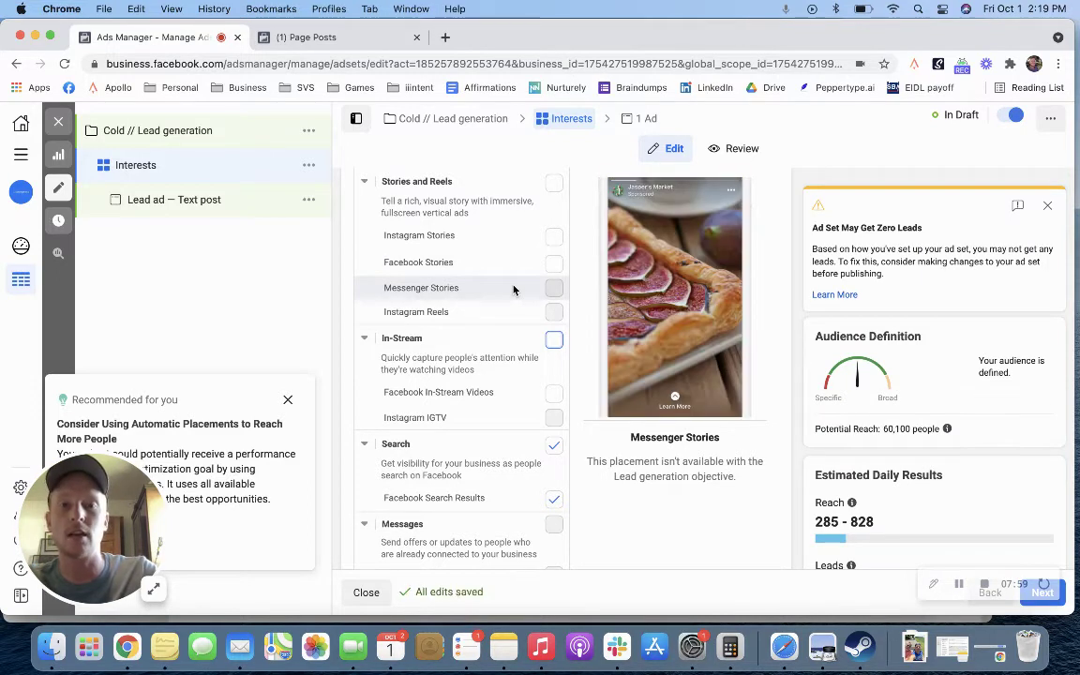
{"action": "scroll", "coordinate": [493, 321], "scroll_direction": "down", "scroll_amount": 4}
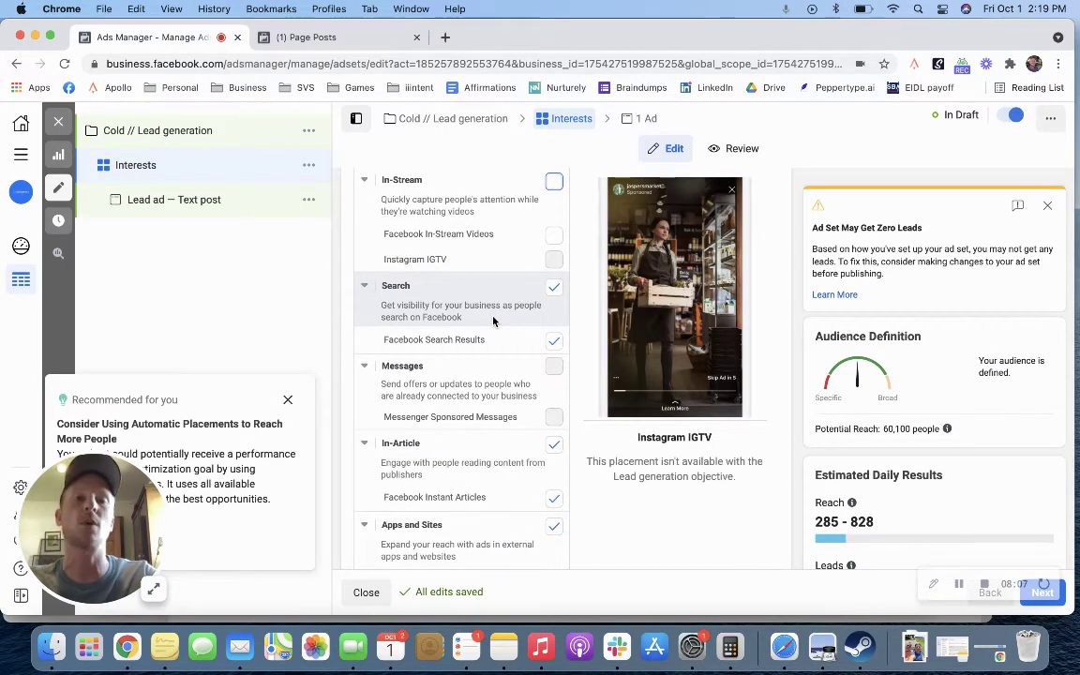
{"action": "scroll", "coordinate": [493, 322], "scroll_direction": "up", "scroll_amount": 7}
{"action": "scroll", "coordinate": [478, 268], "scroll_direction": "up", "scroll_amount": 4}
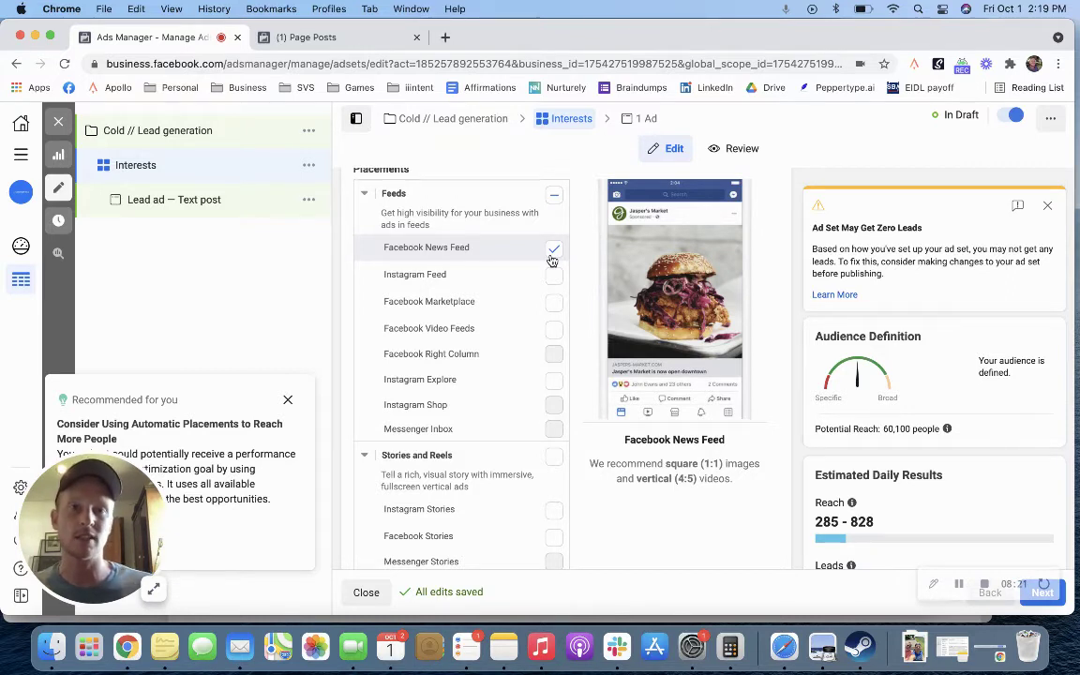
Step: Deselect the Search, In-Article and Apps and Sites placements, leaving 59,000 potential reach
{"action": "scroll", "coordinate": [552, 261], "scroll_direction": "down", "scroll_amount": 5}
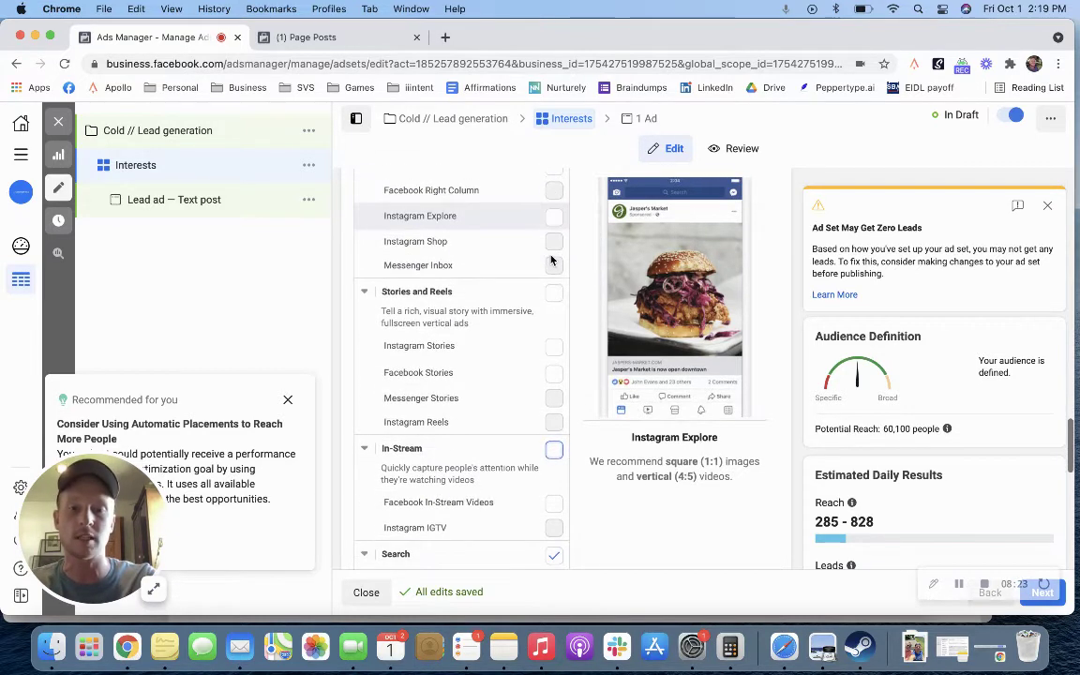
{"action": "left_click", "coordinate": [554, 383]}
{"action": "scroll", "coordinate": [554, 394], "scroll_direction": "down", "scroll_amount": 3}
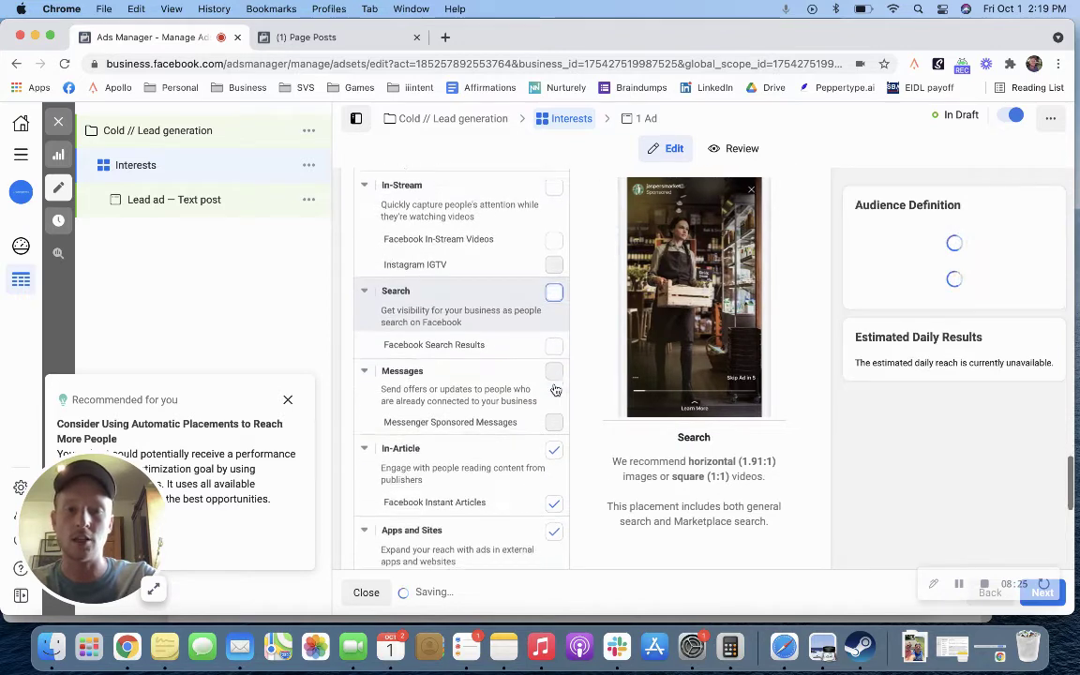
{"action": "left_click", "coordinate": [554, 403]}
{"action": "scroll", "coordinate": [554, 409], "scroll_direction": "down", "scroll_amount": 3}
{"action": "left_click", "coordinate": [553, 349]}
{"action": "scroll", "coordinate": [555, 355], "scroll_direction": "down", "scroll_amount": 5}
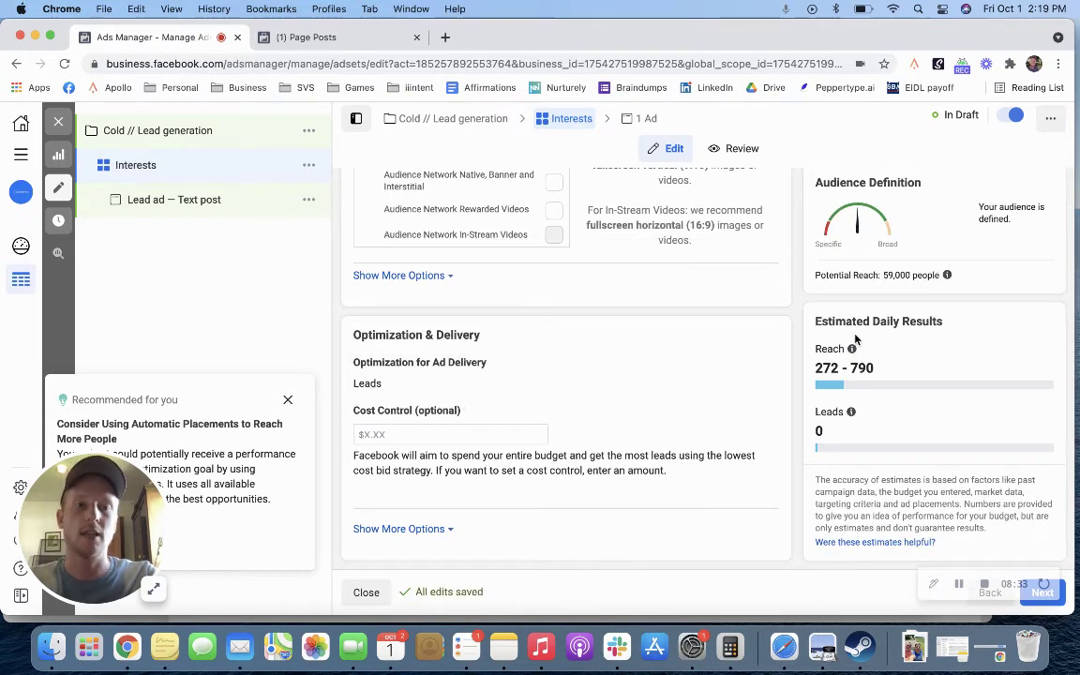
{"action": "left_click_drag", "start_coordinate": [811, 324], "coordinate": [858, 404]}
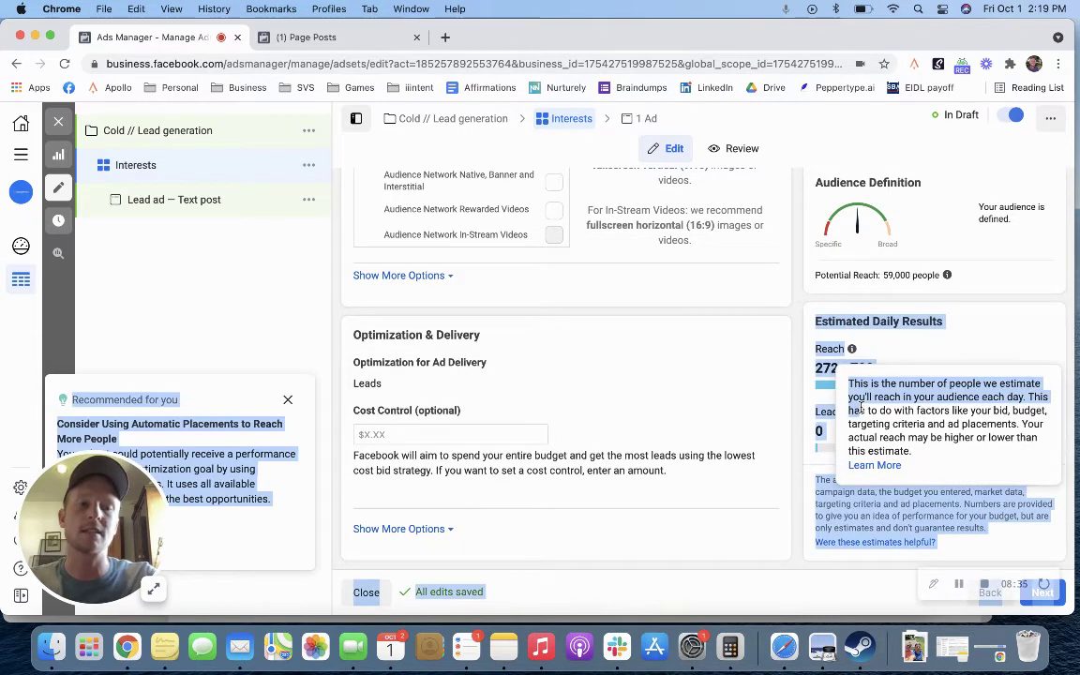
{"action": "left_click", "coordinate": [964, 350]}
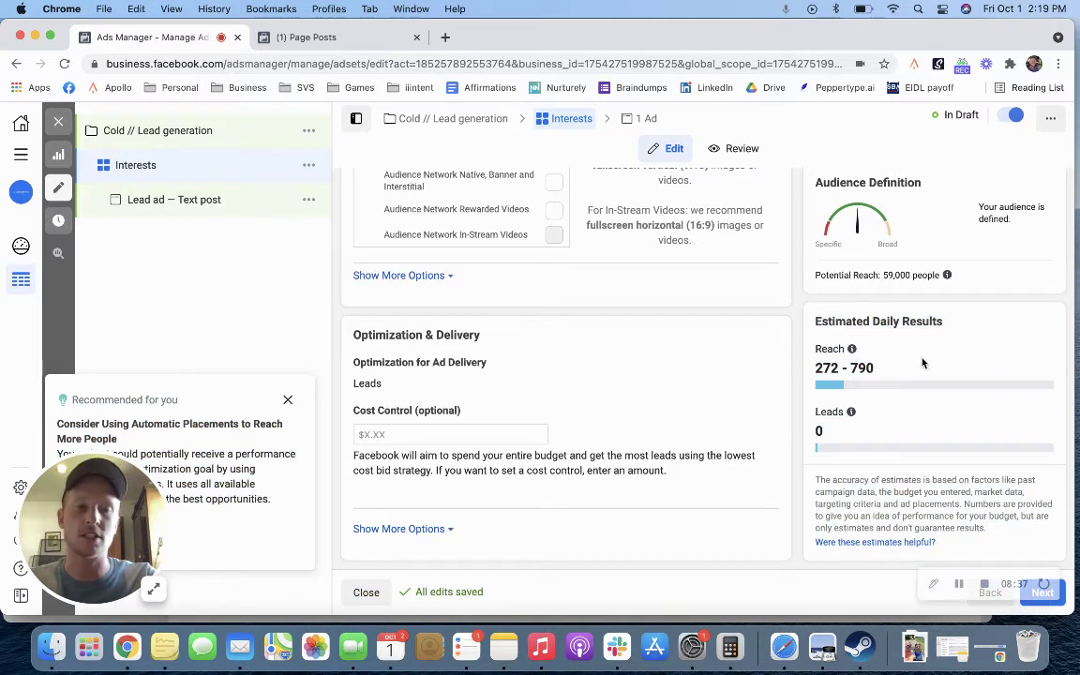
{"action": "left_click_drag", "start_coordinate": [879, 371], "coordinate": [814, 367]}
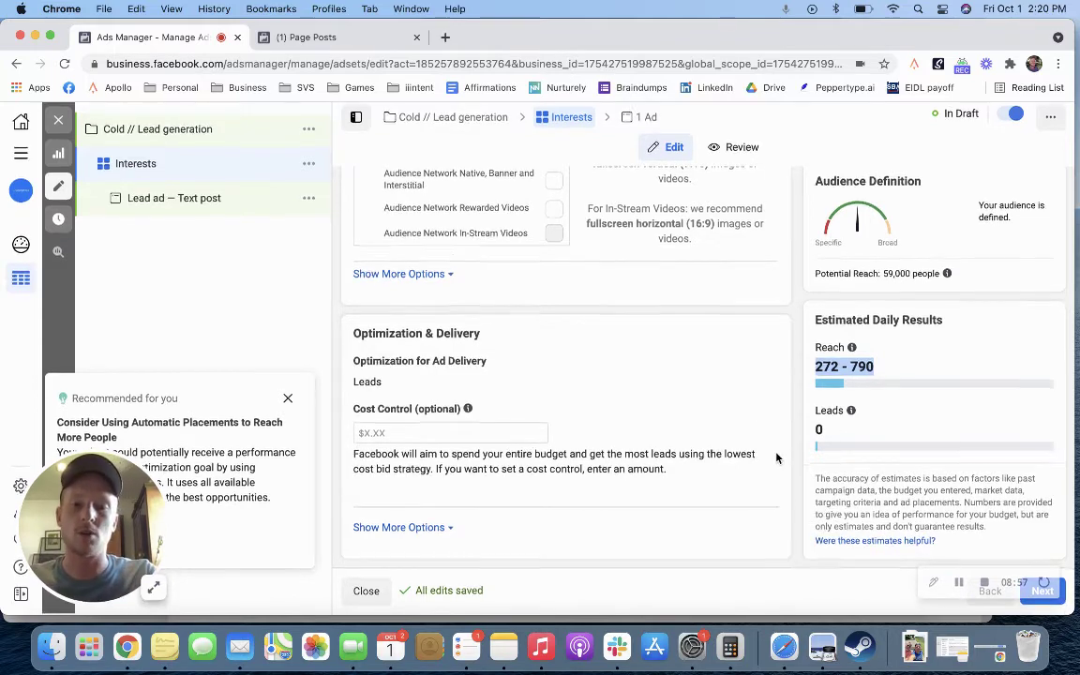
{"action": "scroll", "coordinate": [773, 455], "scroll_direction": "up", "scroll_amount": 5}
{"action": "scroll", "coordinate": [776, 457], "scroll_direction": "up", "scroll_amount": 10}
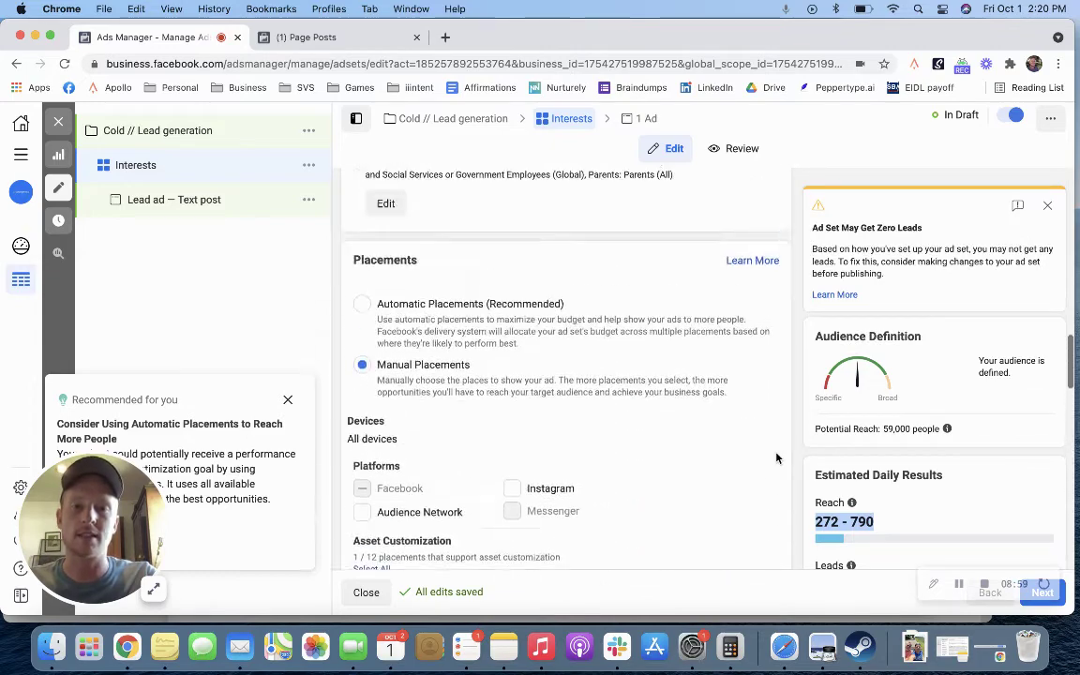
{"action": "scroll", "coordinate": [776, 458], "scroll_direction": "up", "scroll_amount": 10}
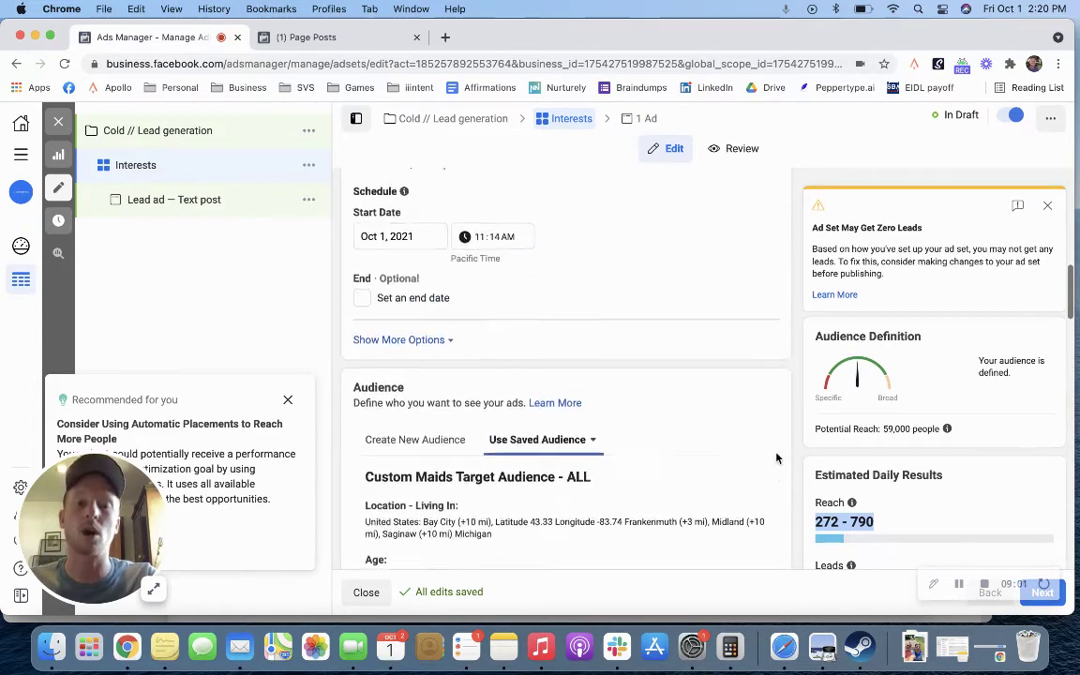
{"action": "scroll", "coordinate": [776, 457], "scroll_direction": "down", "scroll_amount": 5}
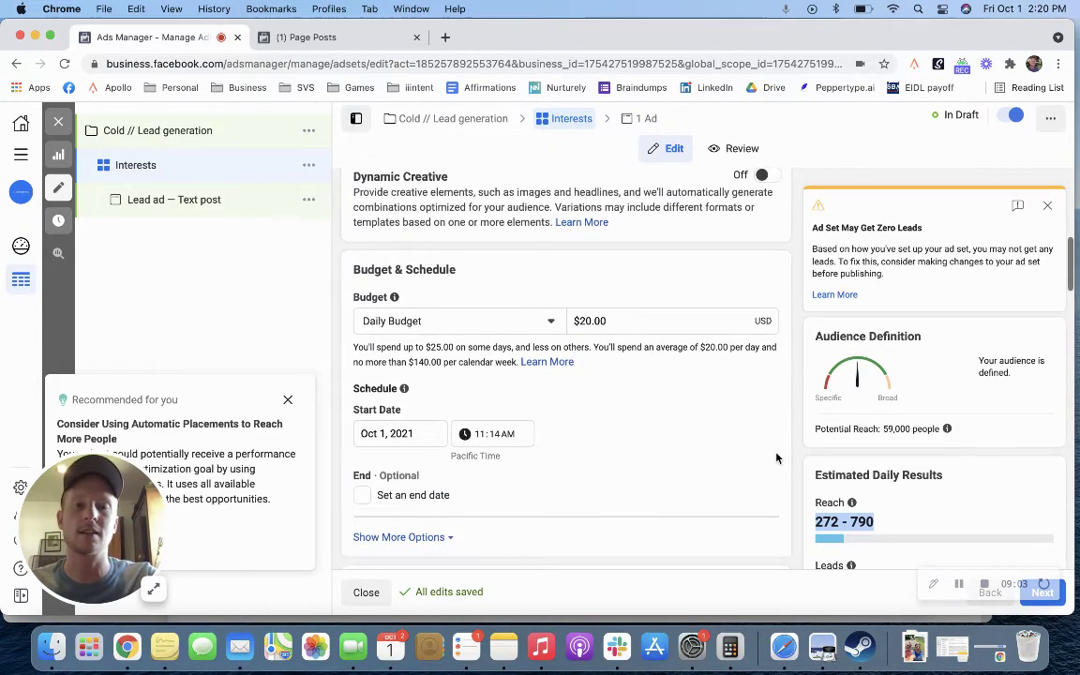
{"action": "scroll", "coordinate": [776, 457], "scroll_direction": "down", "scroll_amount": 10}
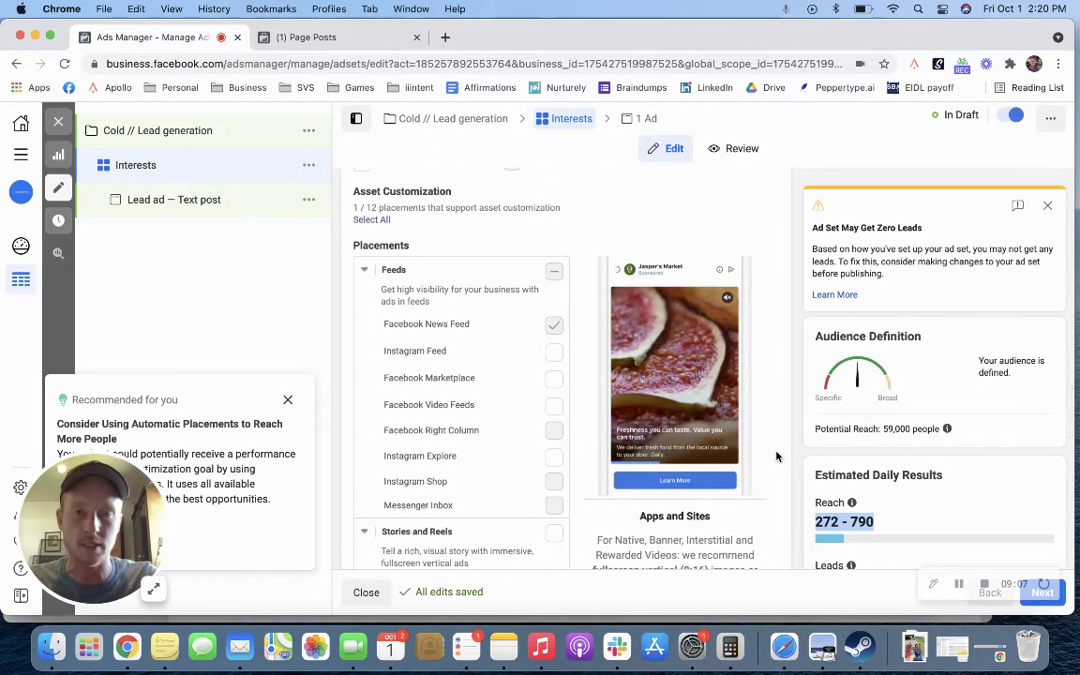
Step: Advance to the Lead ad editor and review Ad Setup, Ad Creative, Instant Form and Tracking
{"action": "left_click", "coordinate": [1062, 595]}
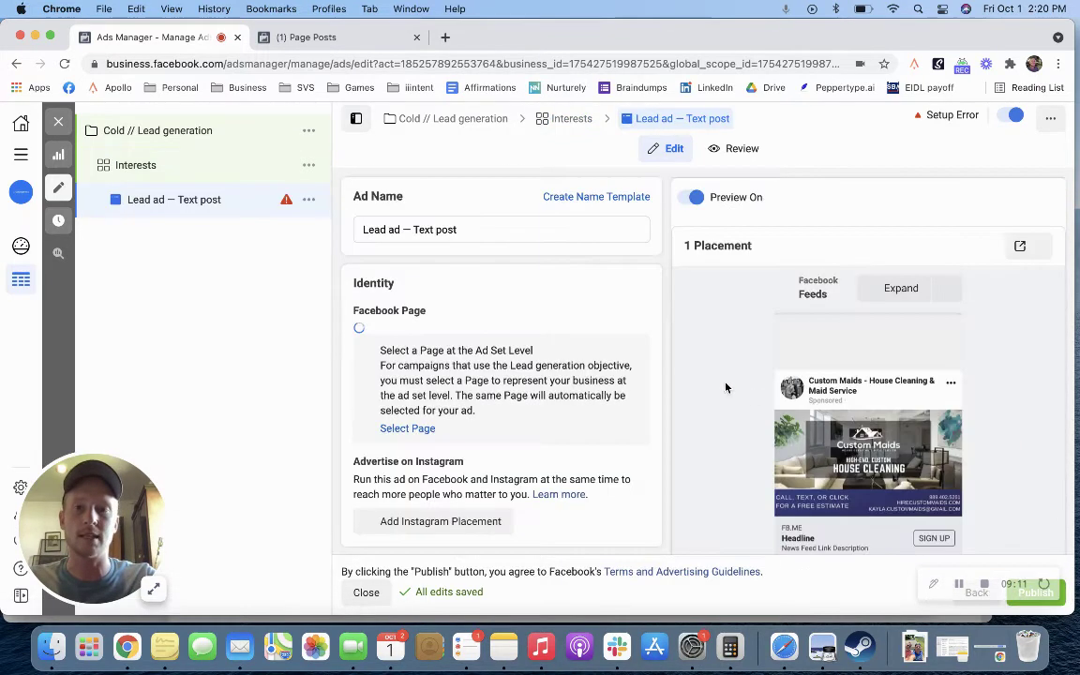
{"action": "scroll", "coordinate": [481, 254], "scroll_direction": "down", "scroll_amount": 5}
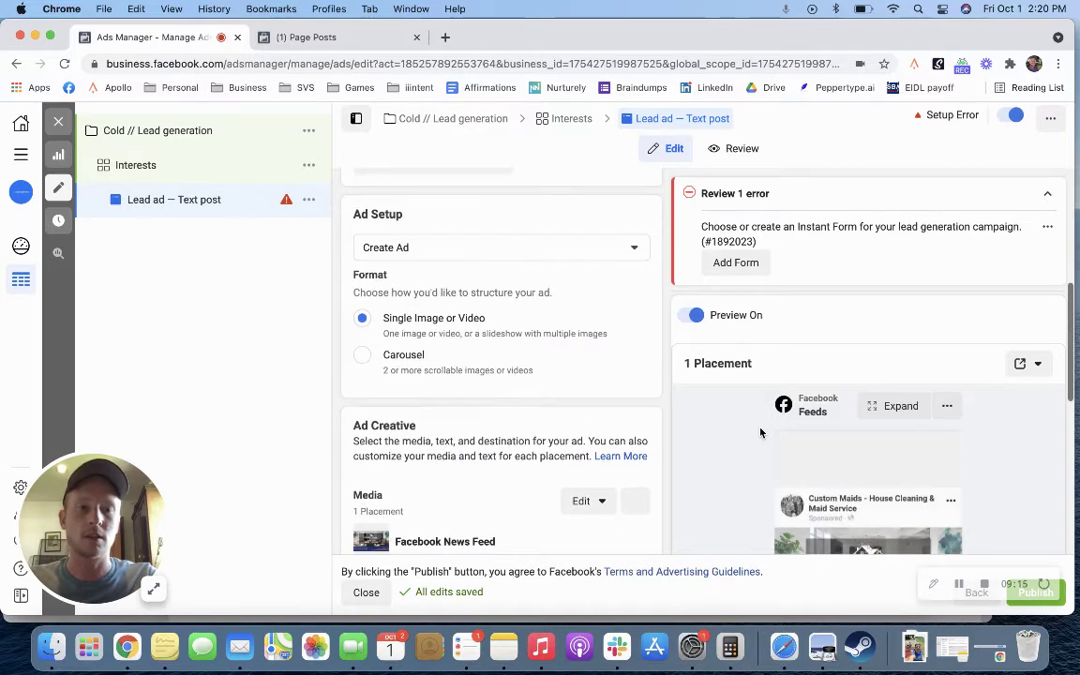
{"action": "scroll", "coordinate": [761, 432], "scroll_direction": "down", "scroll_amount": 5}
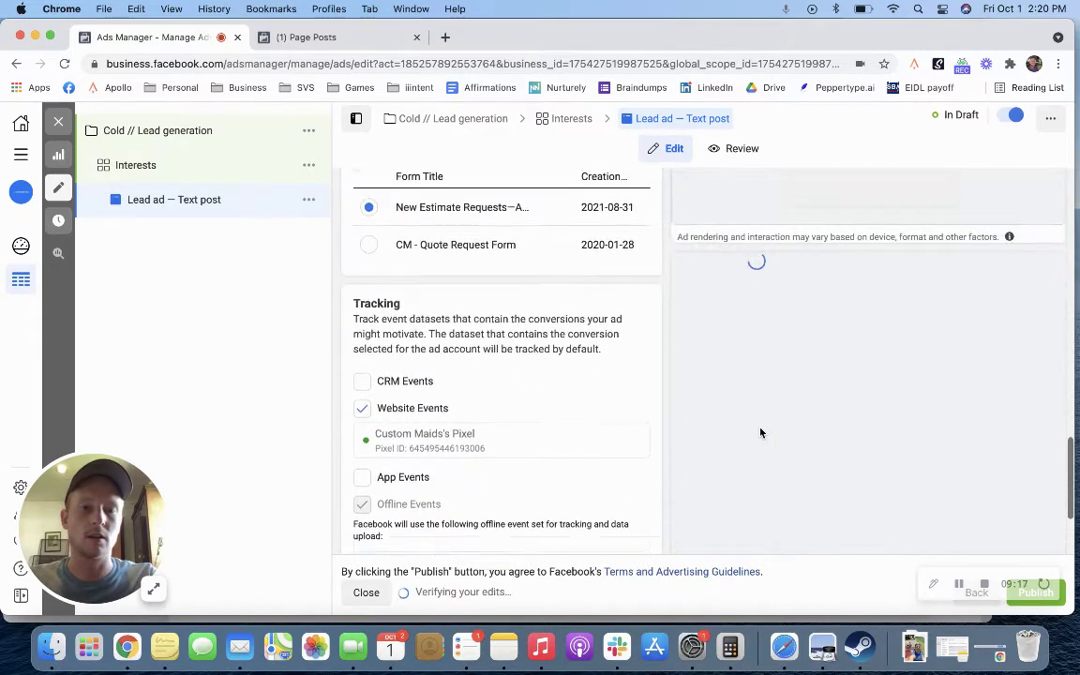
{"action": "scroll", "coordinate": [761, 432], "scroll_direction": "down", "scroll_amount": 3}
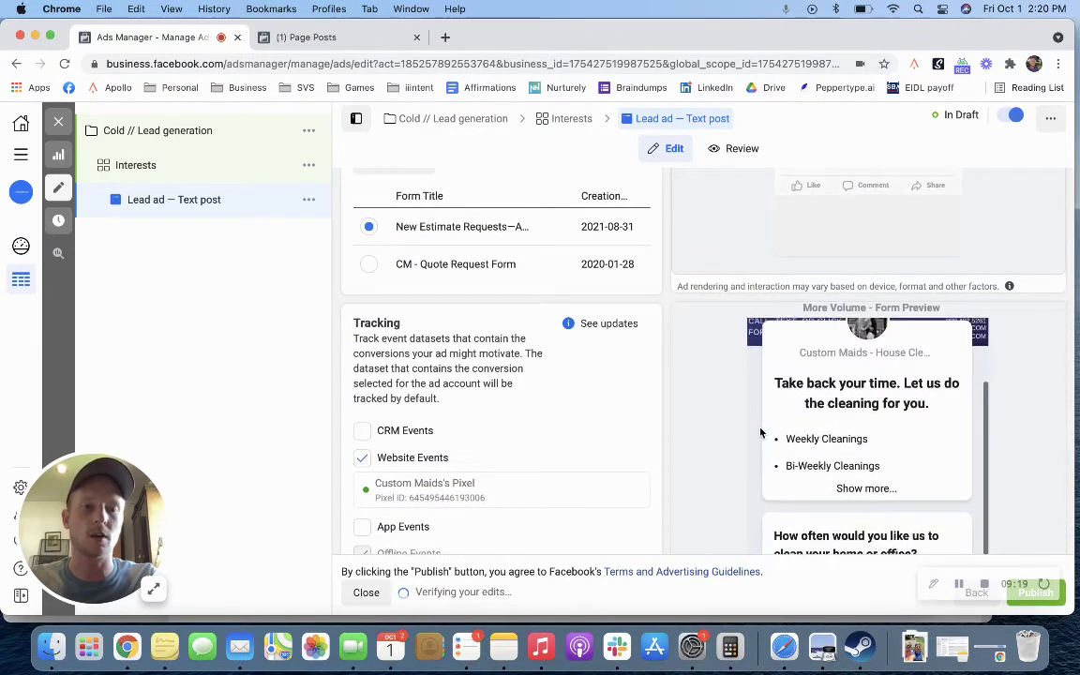
{"action": "scroll", "coordinate": [756, 376], "scroll_direction": "up", "scroll_amount": 3}
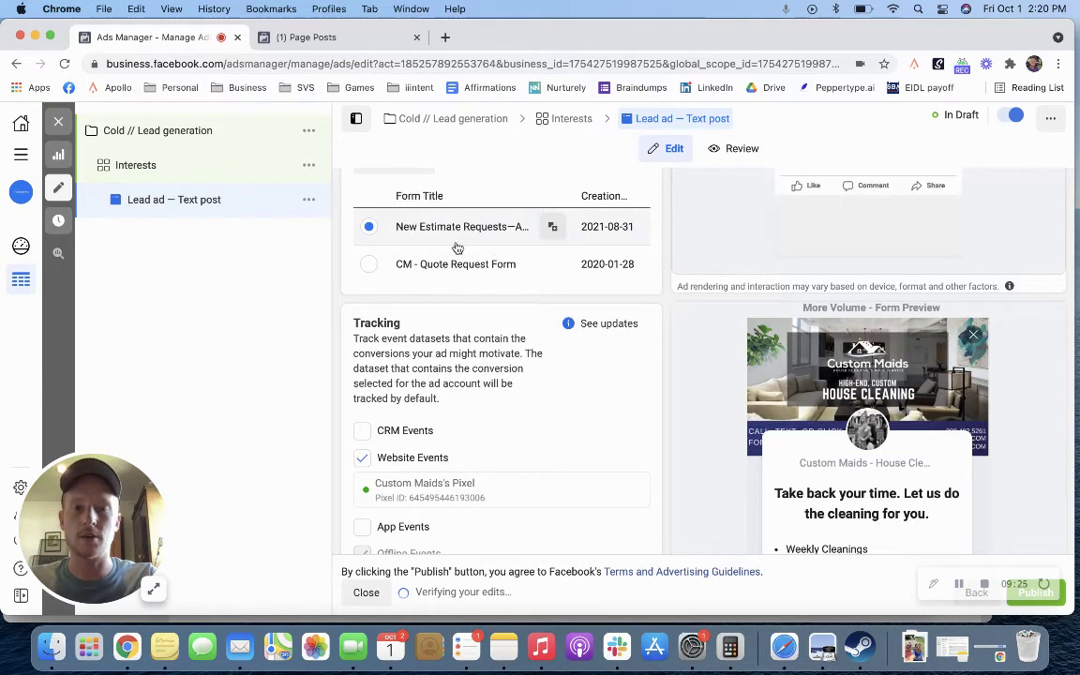
{"action": "scroll", "coordinate": [456, 247], "scroll_direction": "up", "scroll_amount": 3}
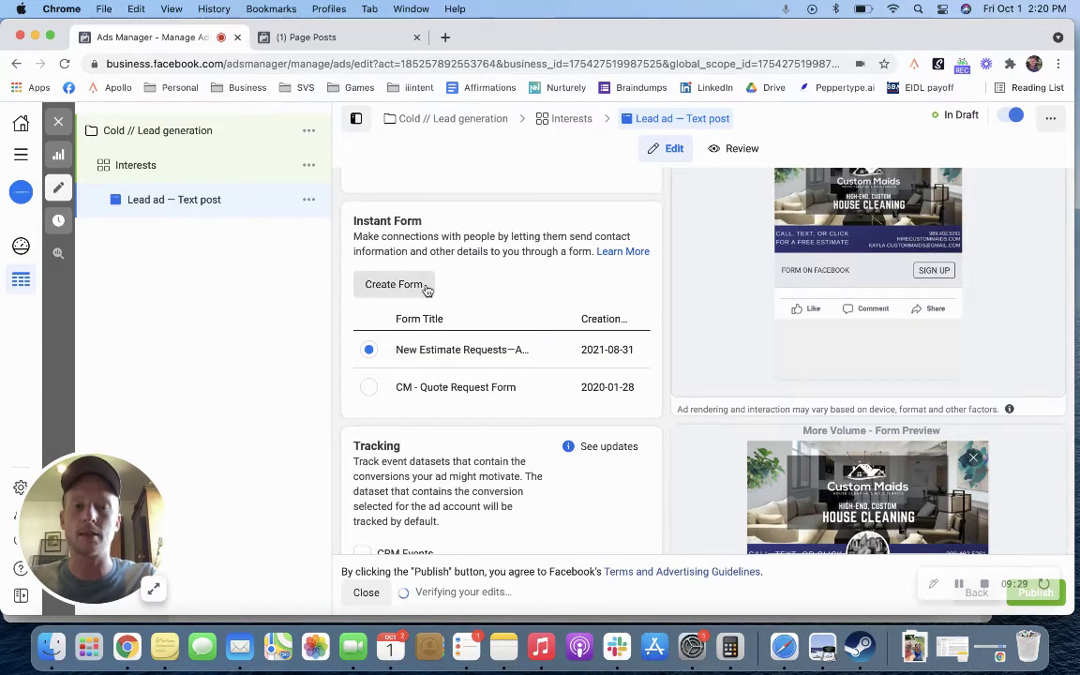
{"action": "scroll", "coordinate": [426, 290], "scroll_direction": "up", "scroll_amount": 10}
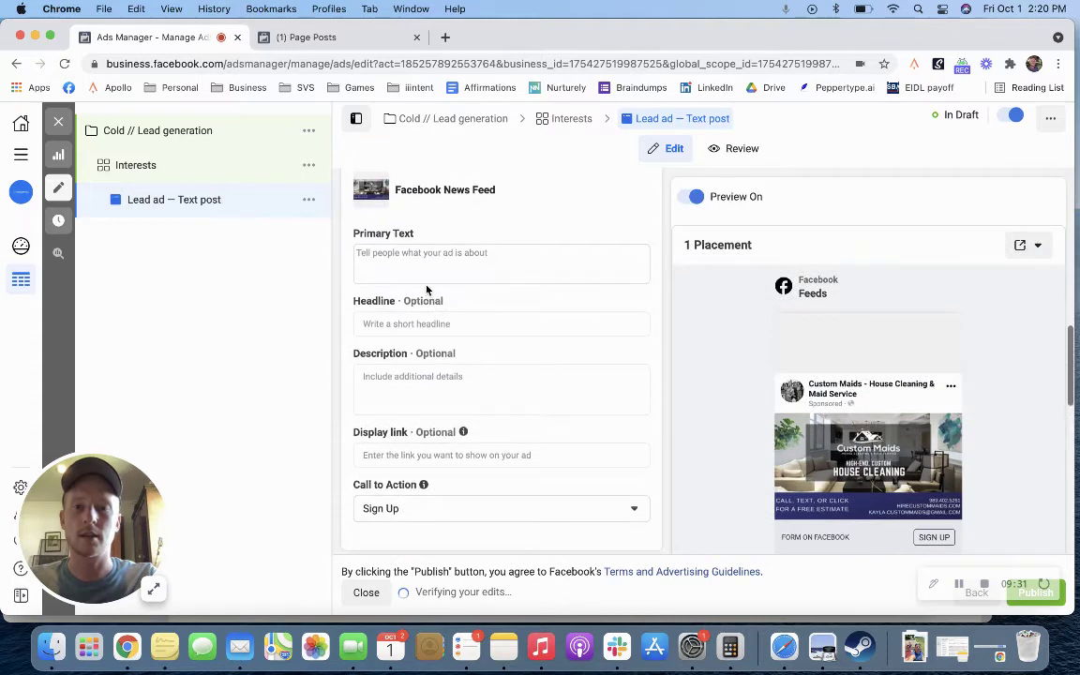
{"action": "scroll", "coordinate": [426, 285], "scroll_direction": "down", "scroll_amount": 8}
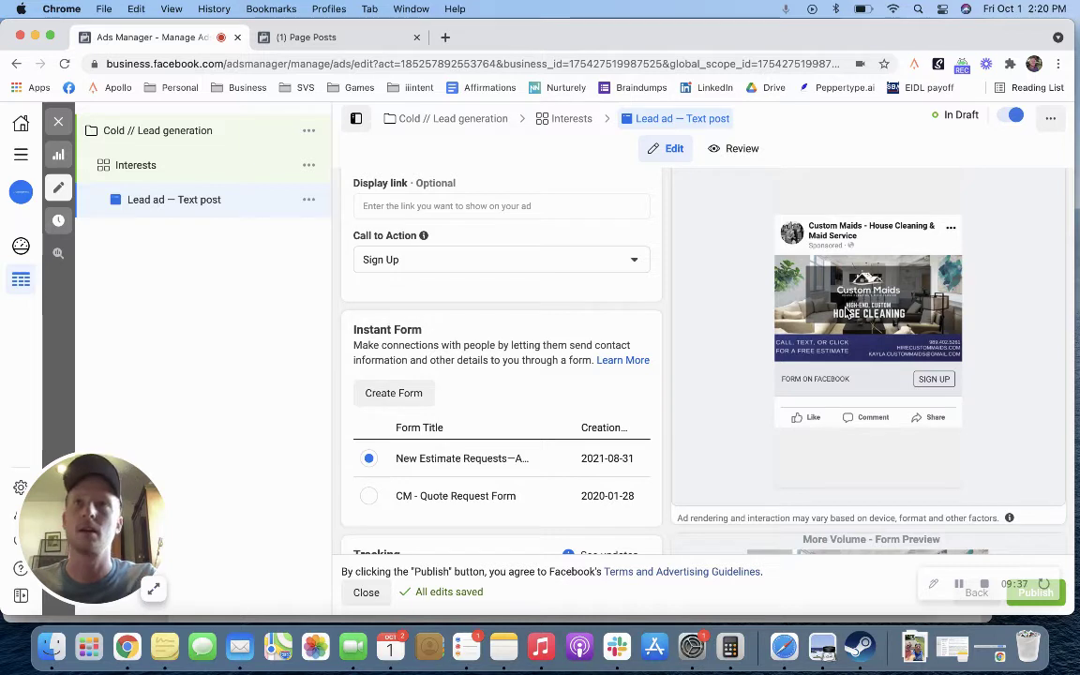
{"action": "scroll", "coordinate": [845, 312], "scroll_direction": "up", "scroll_amount": 2}
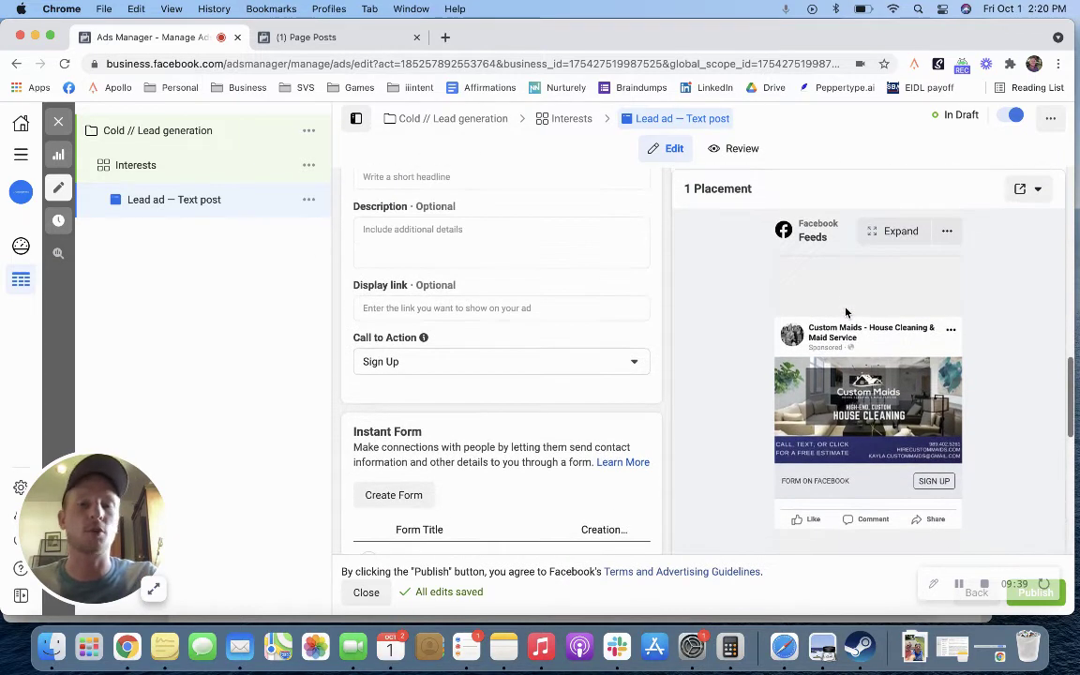
{"action": "scroll", "coordinate": [591, 245], "scroll_direction": "up", "scroll_amount": 6}
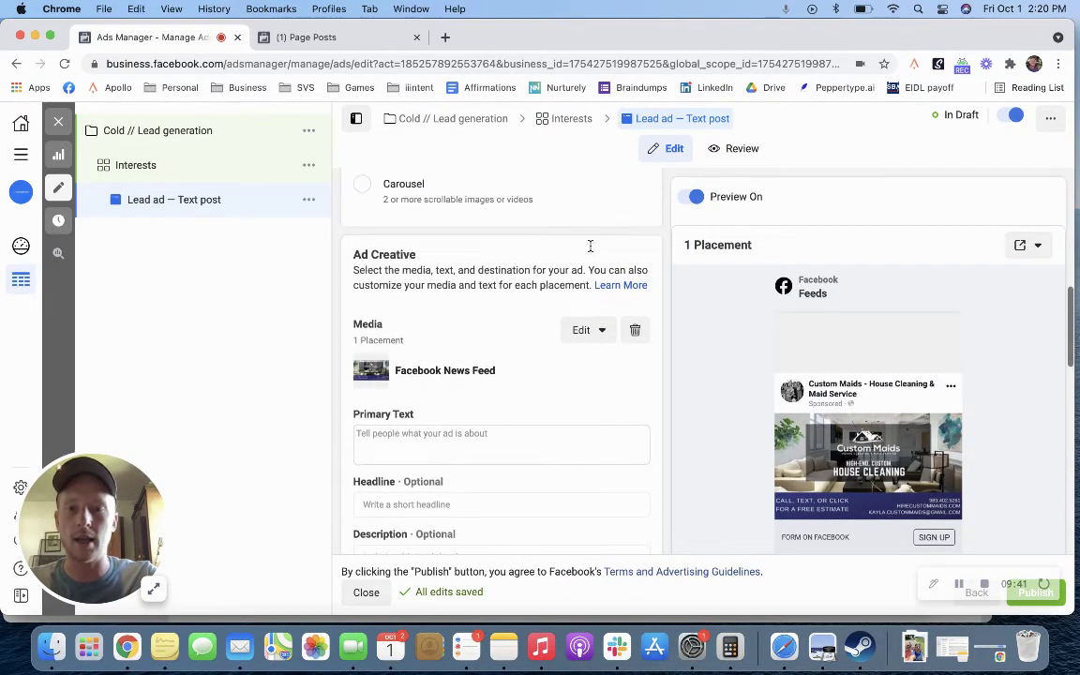
Step: Upload Desktop/Clients/Custom Maids/Custom Maids — Facebook ad v1.0.png as replacement ad media
{"action": "scroll", "coordinate": [590, 250], "scroll_direction": "down", "scroll_amount": 2}
{"action": "left_click", "coordinate": [581, 289]}
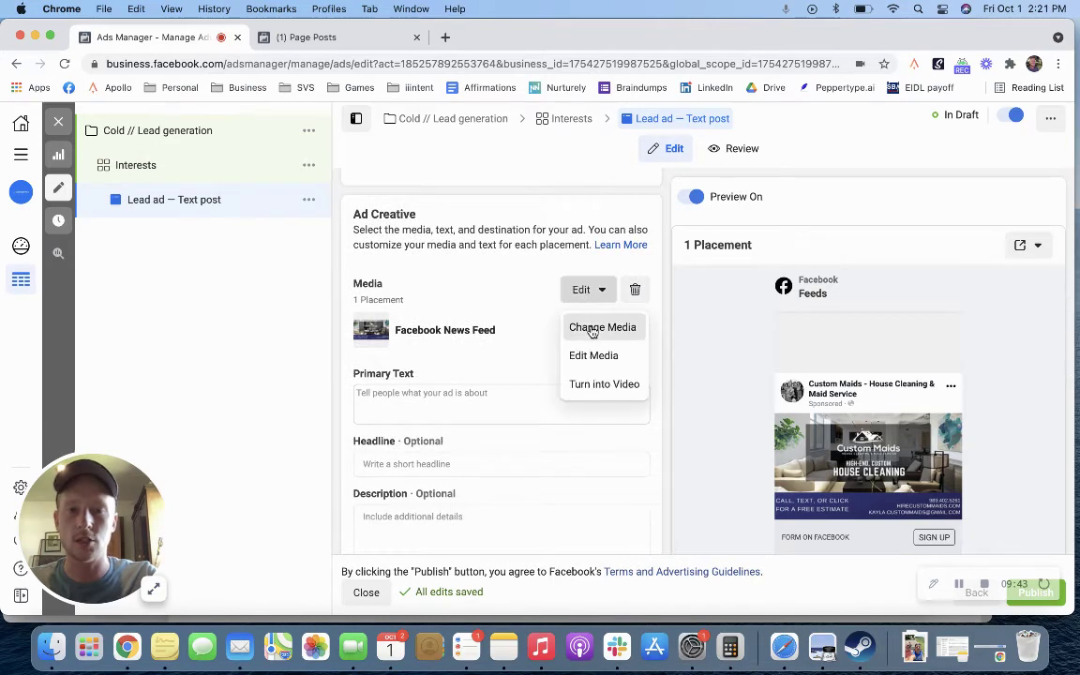
{"action": "left_click", "coordinate": [586, 325]}
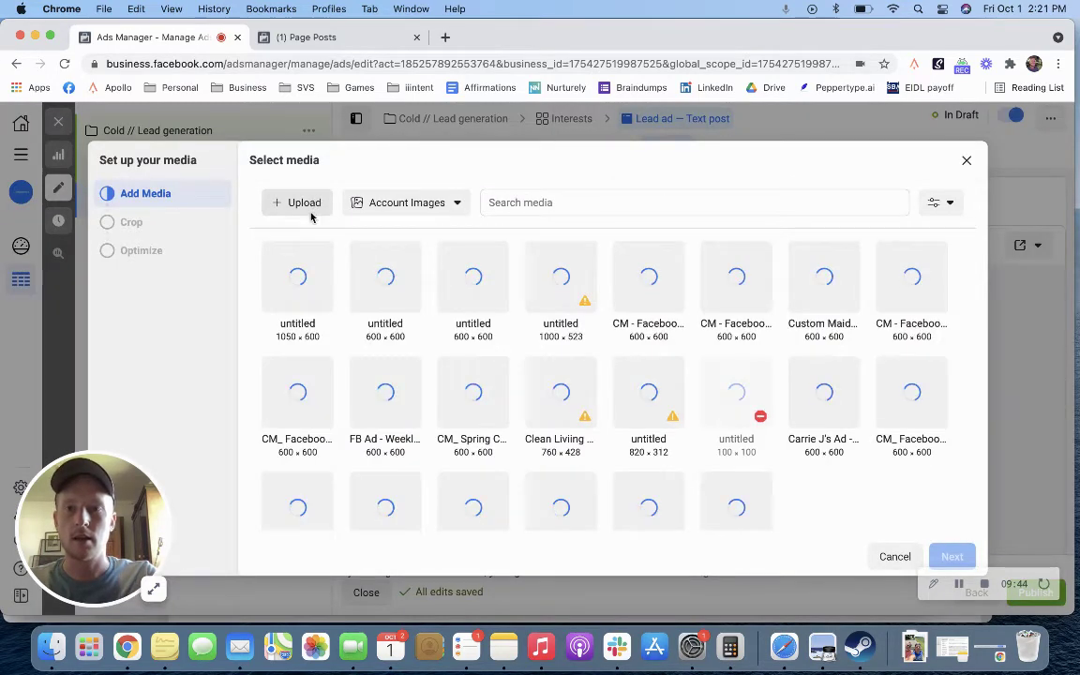
{"action": "left_click", "coordinate": [305, 202]}
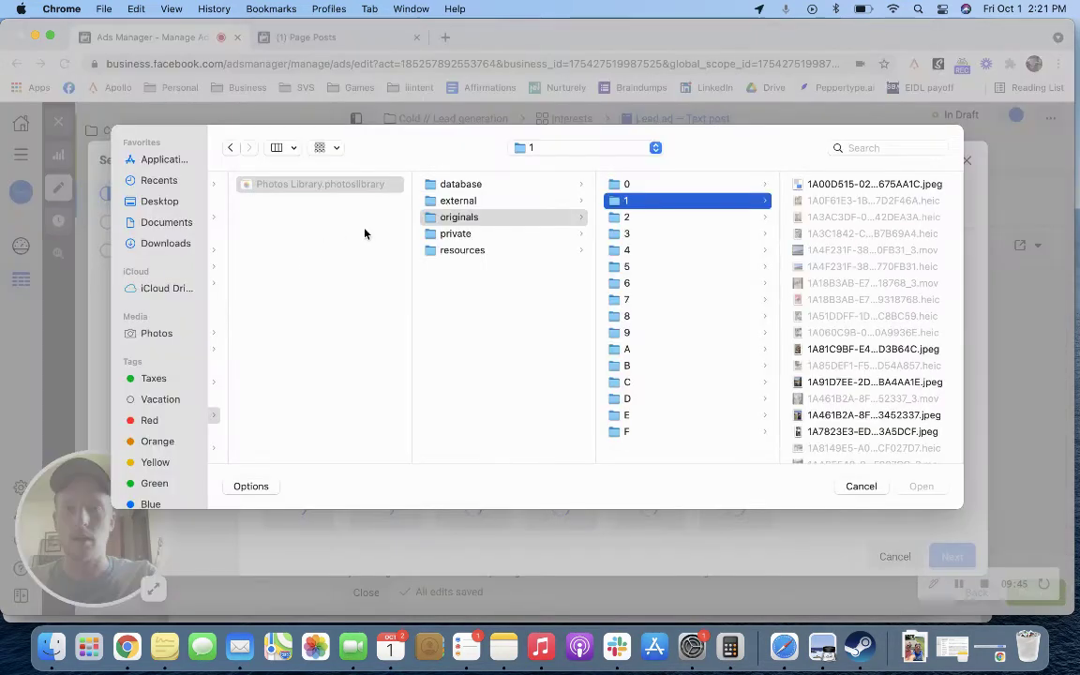
{"action": "left_click", "coordinate": [164, 204]}
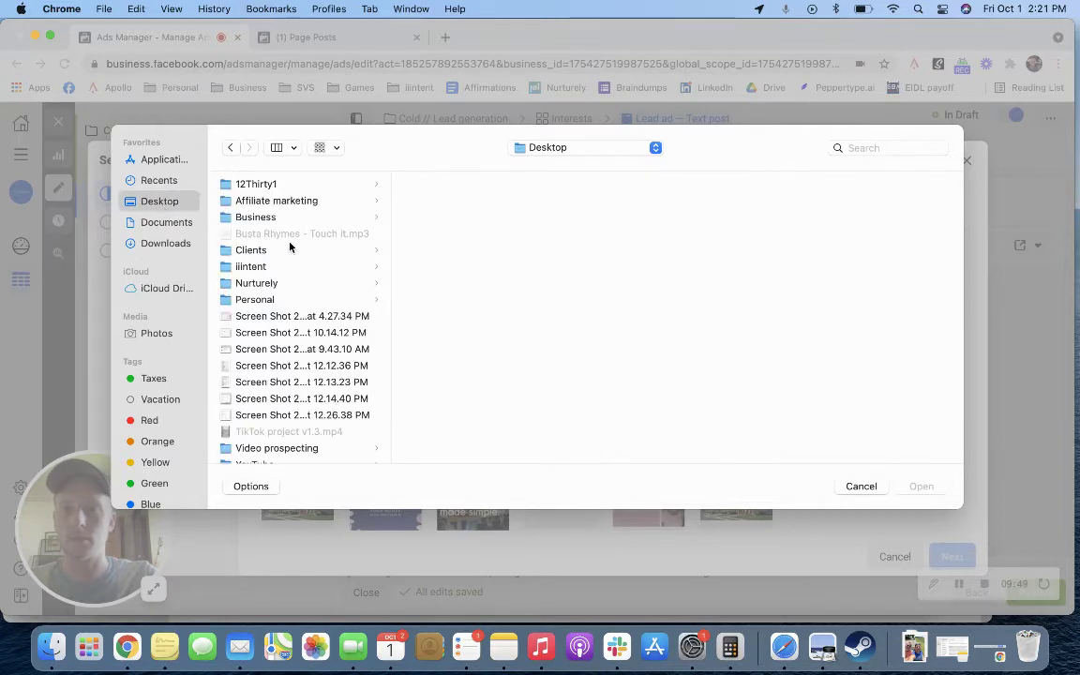
{"action": "left_click", "coordinate": [259, 249]}
{"action": "left_click", "coordinate": [440, 184]}
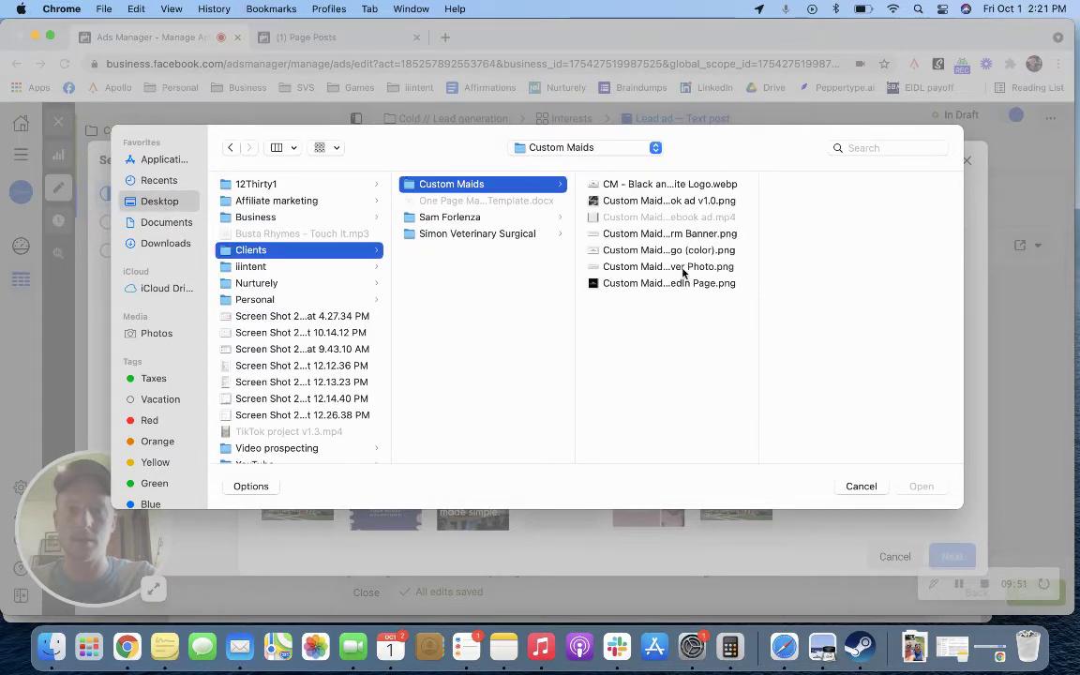
{"action": "left_click", "coordinate": [628, 201]}
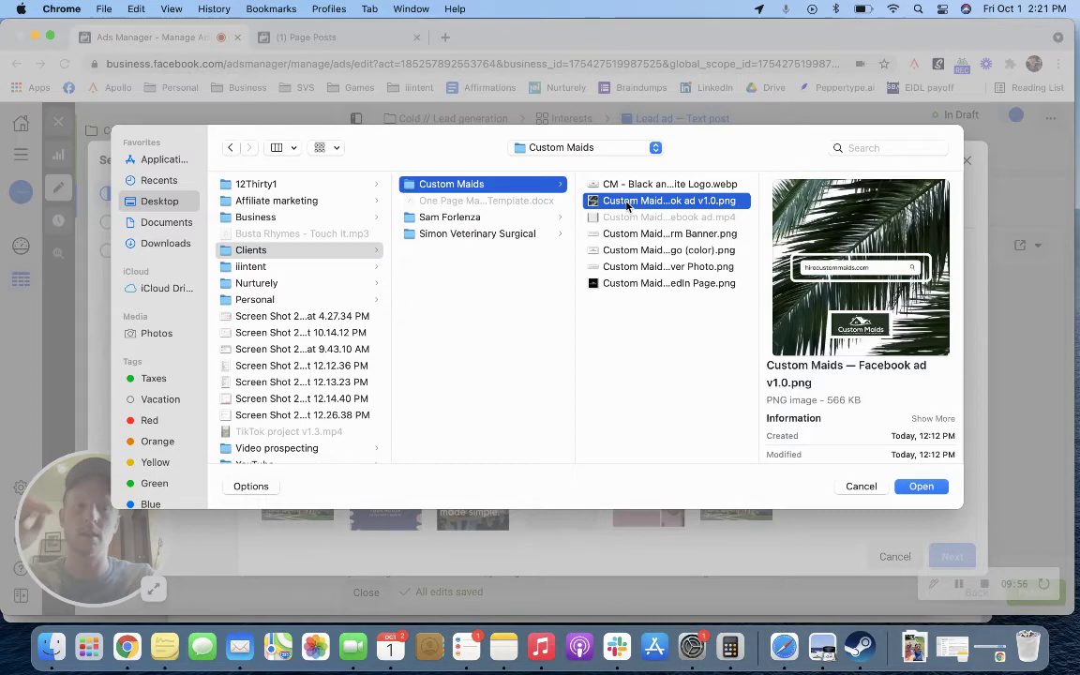
{"action": "left_click", "coordinate": [912, 487]}
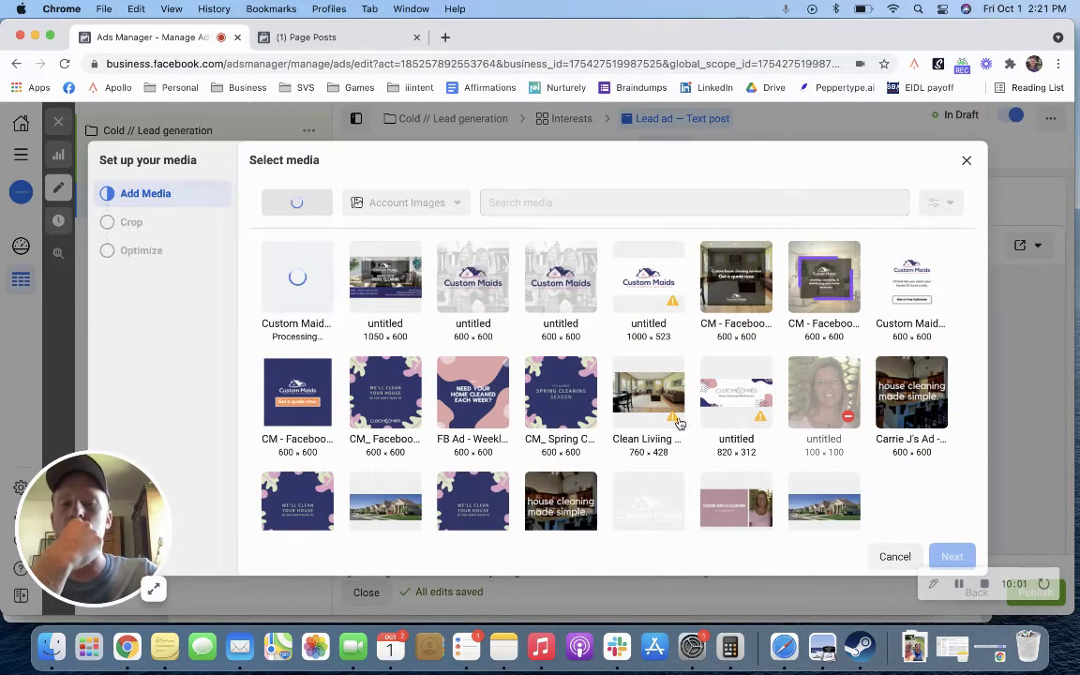
Step: Select the uploaded palm-leaf image and apply it to the ad
{"action": "mouse_move", "coordinate": [672, 425]}
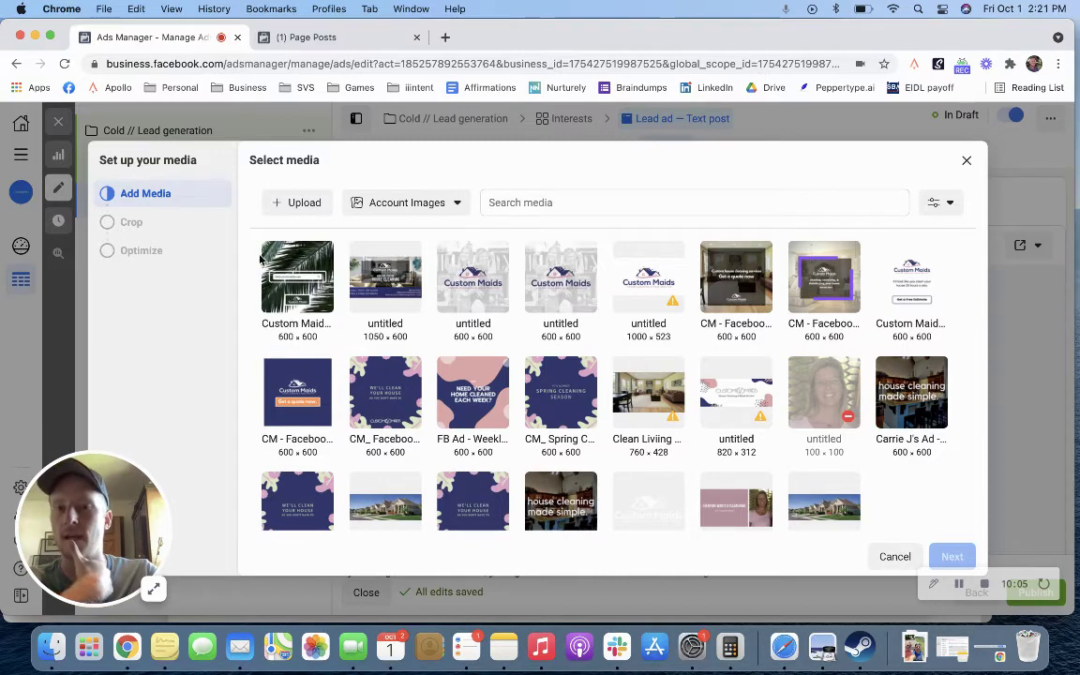
{"action": "left_click", "coordinate": [266, 263]}
{"action": "left_click", "coordinate": [948, 556]}
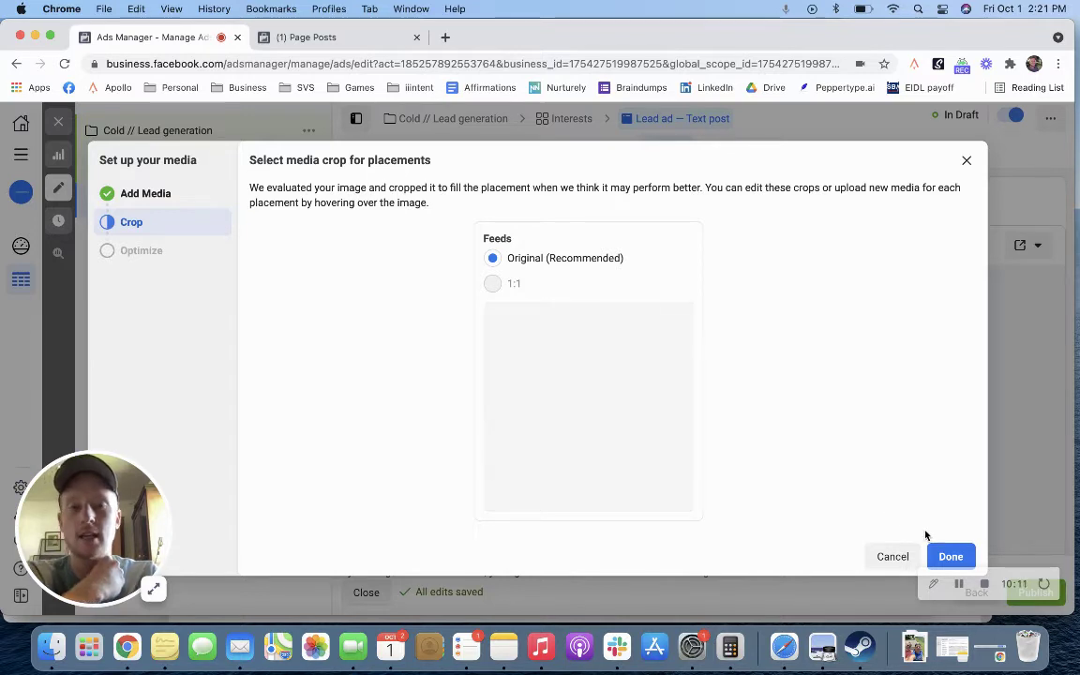
{"action": "left_click", "coordinate": [950, 556]}
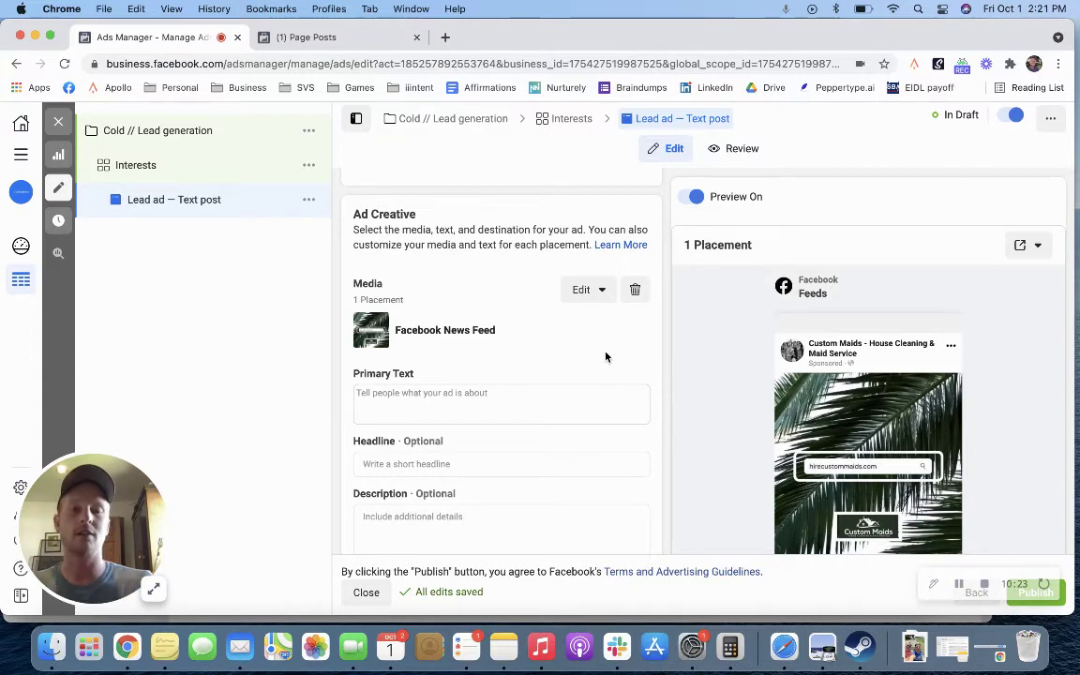
Step: Scroll back to Ad Creative and open the Media Edit dropdown
{"action": "scroll", "coordinate": [907, 437], "scroll_direction": "down", "scroll_amount": 2}
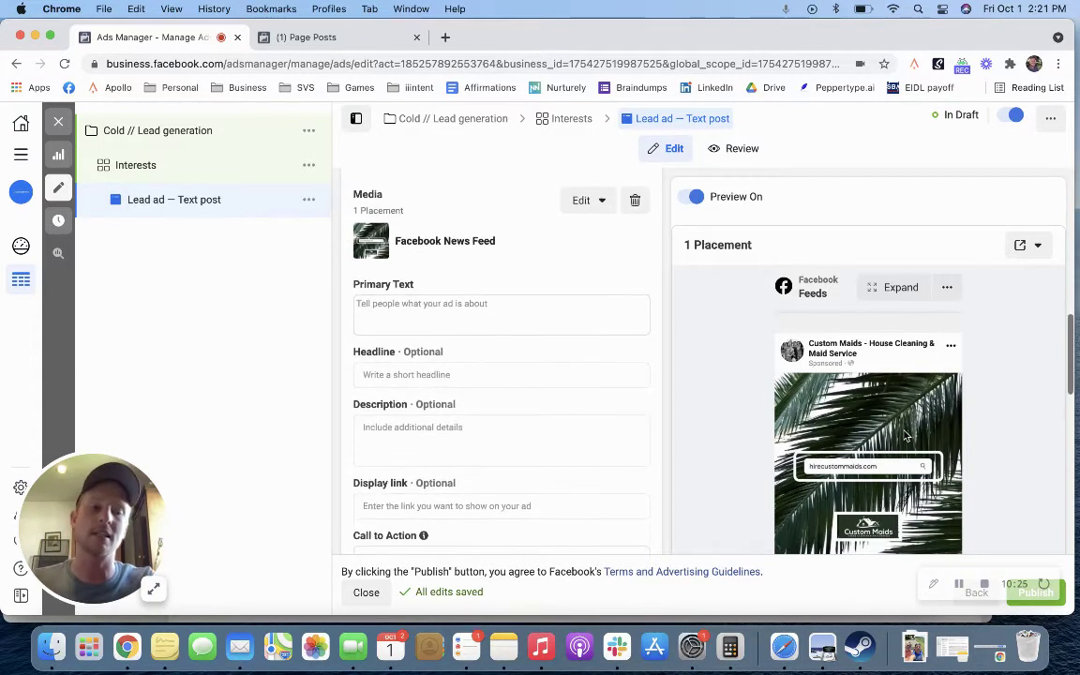
{"action": "scroll", "coordinate": [575, 369], "scroll_direction": "up", "scroll_amount": 2}
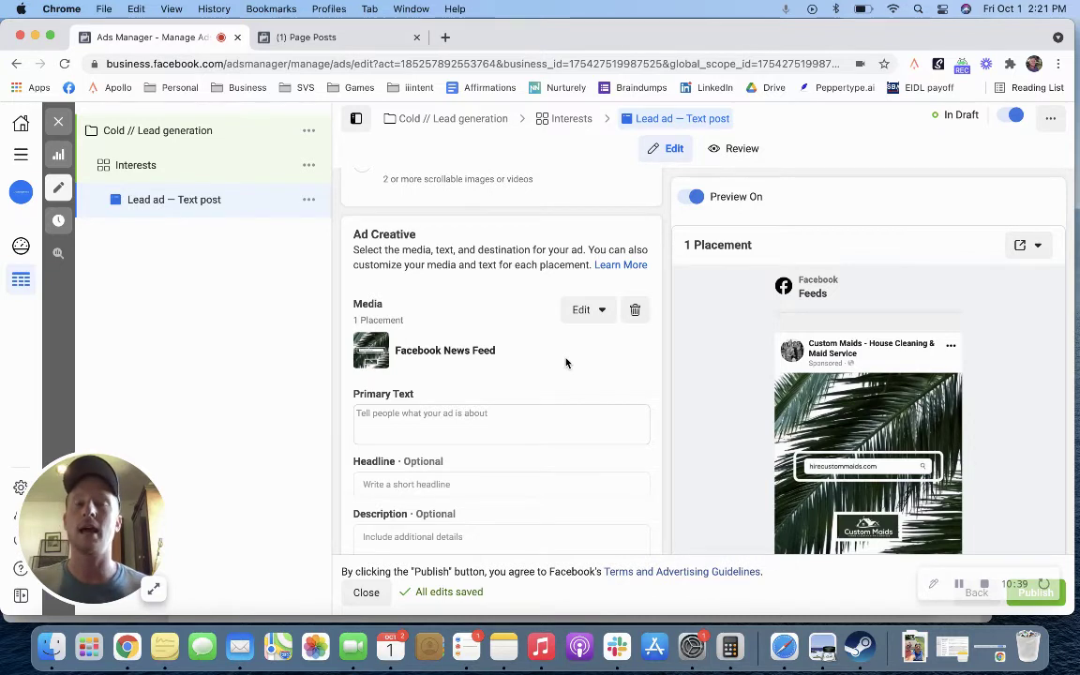
{"action": "left_click", "coordinate": [580, 312]}
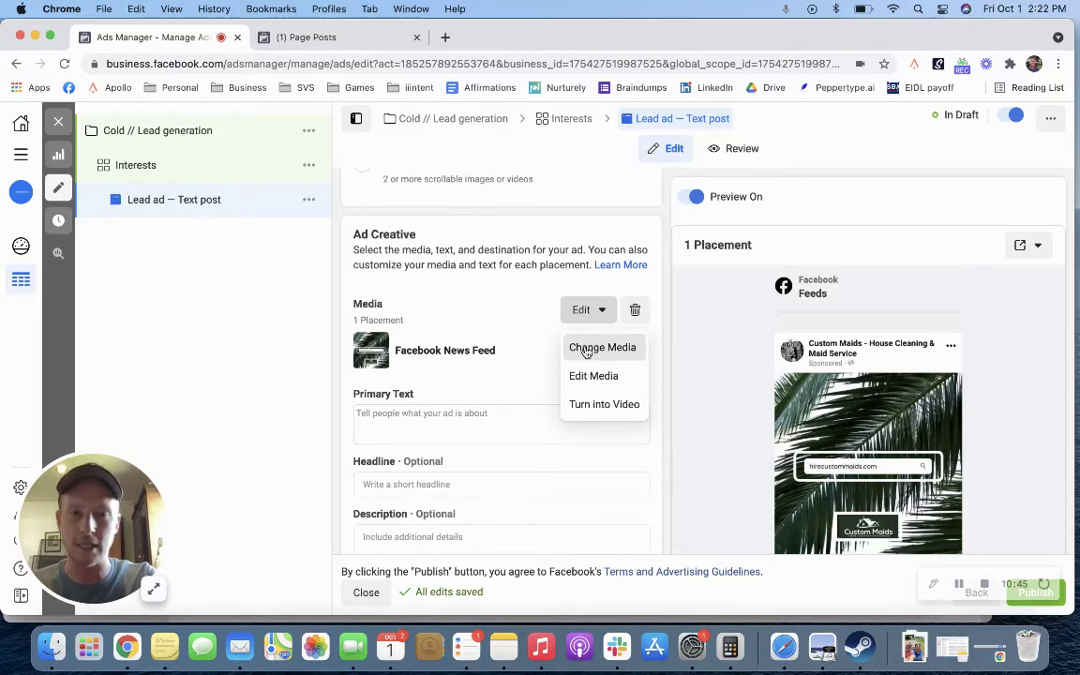
{"action": "left_click", "coordinate": [585, 349]}
{"action": "scroll", "coordinate": [553, 404], "scroll_direction": "down", "scroll_amount": 2}
{"action": "left_click", "coordinate": [734, 437]}
{"action": "left_click", "coordinate": [951, 555]}
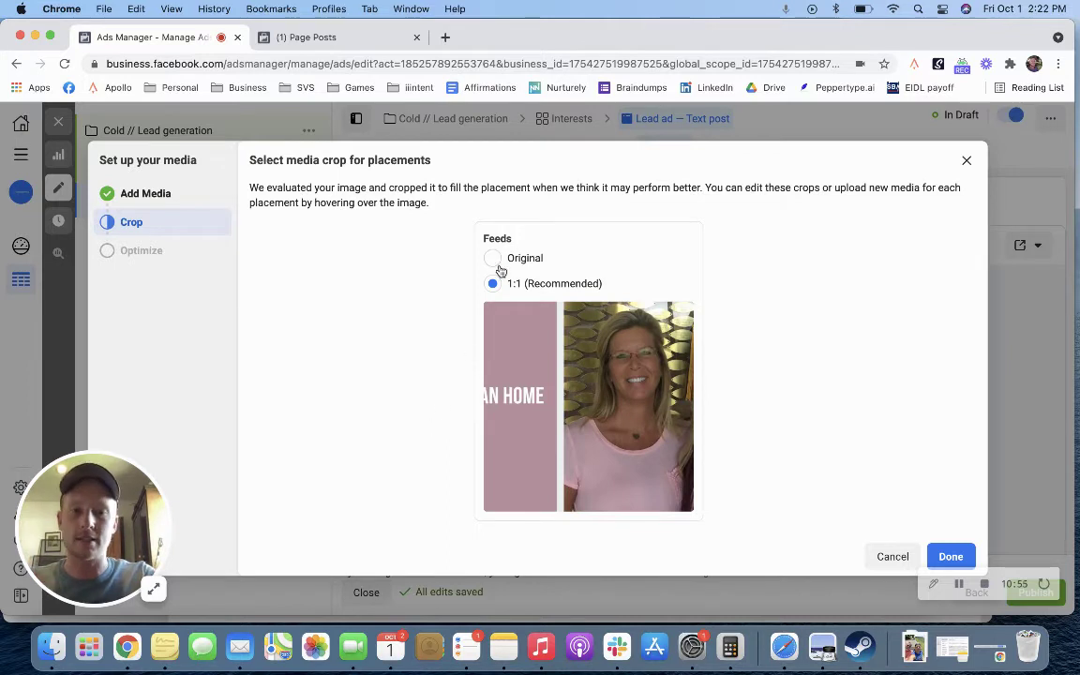
{"action": "mouse_move", "coordinate": [486, 319]}
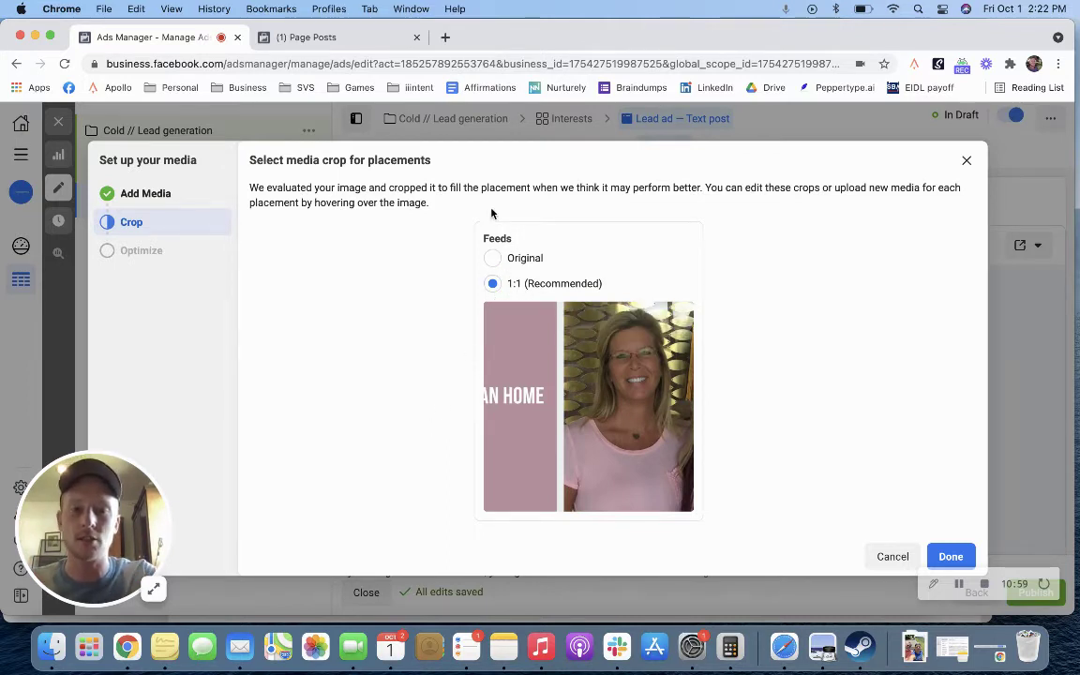
{"action": "left_click", "coordinate": [493, 259]}
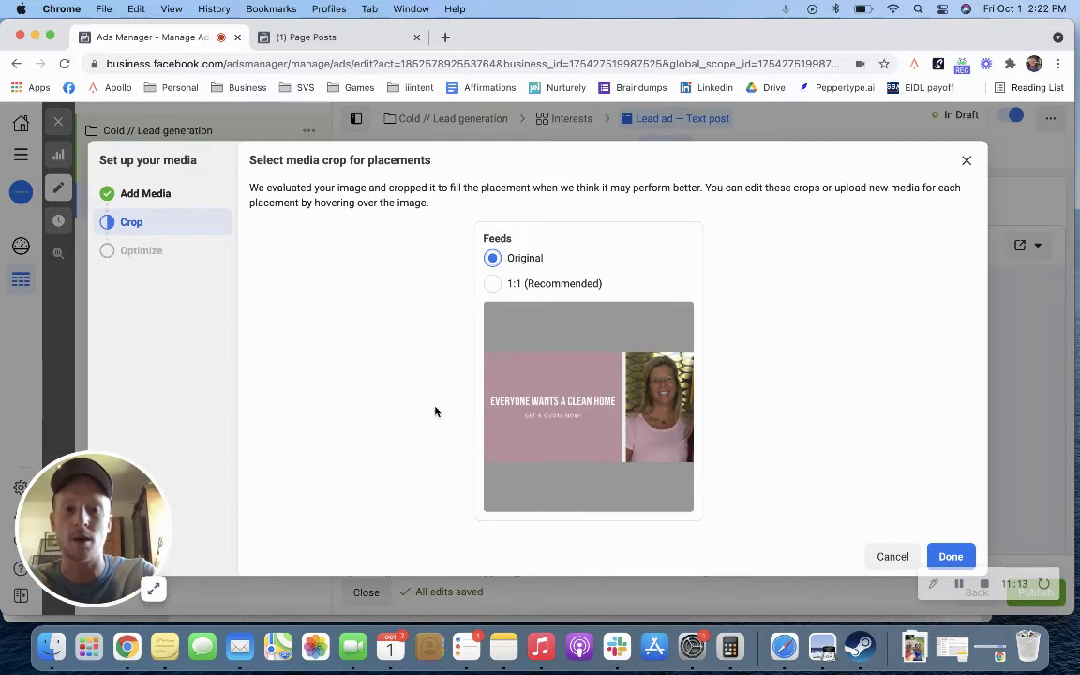
{"action": "mouse_move", "coordinate": [520, 436]}
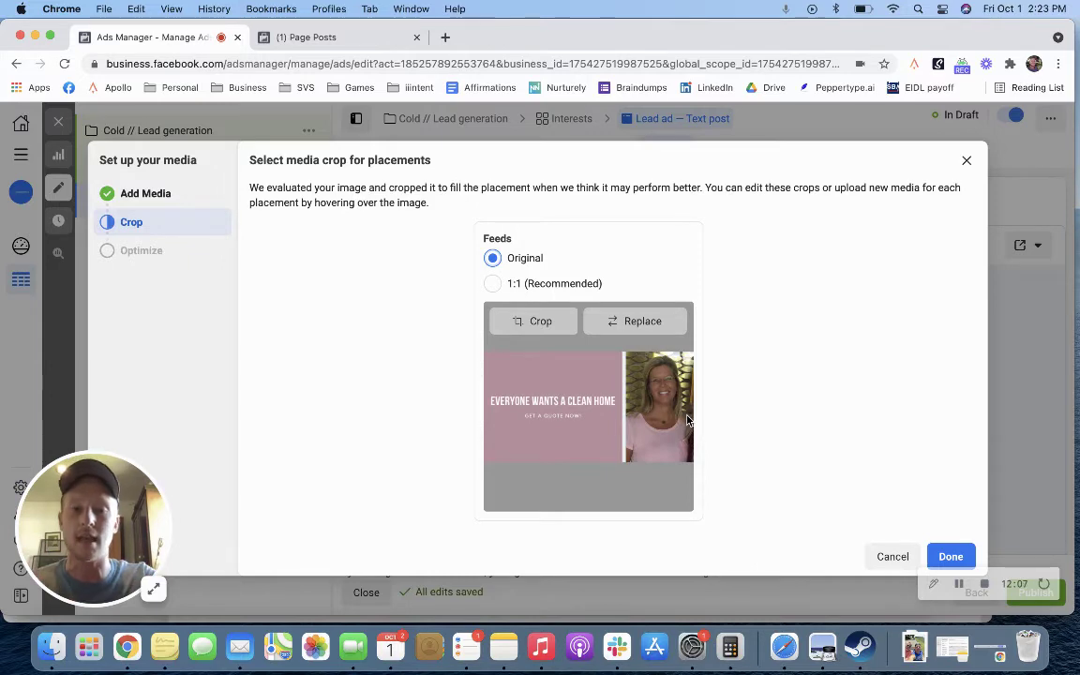
{"action": "left_click", "coordinate": [889, 557]}
{"action": "left_click", "coordinate": [572, 311]}
{"action": "left_click", "coordinate": [585, 348]}
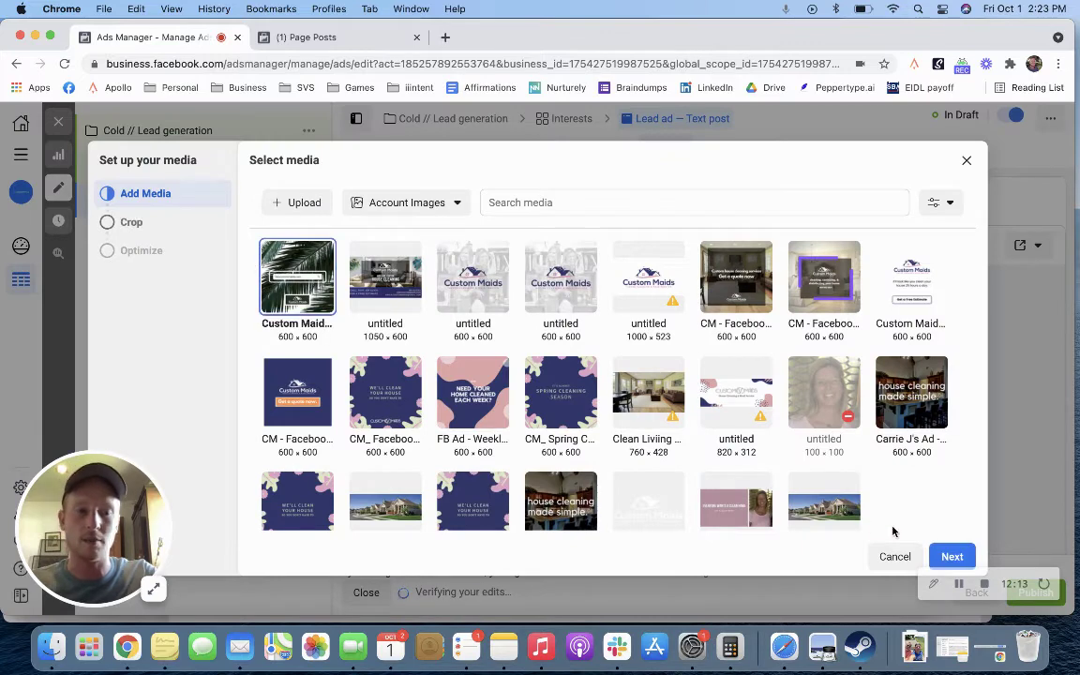
{"action": "left_click", "coordinate": [953, 555]}
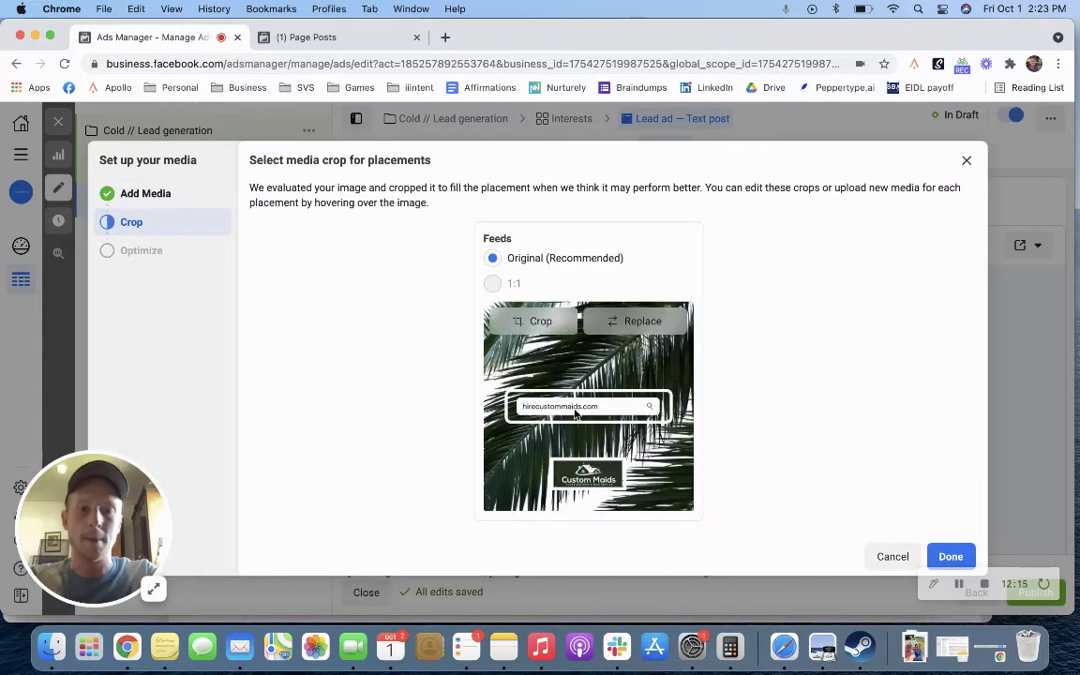
Step: Keep the palm-leaf image on the Feeds placement and review the ad's text fields
{"action": "left_click", "coordinate": [951, 556]}
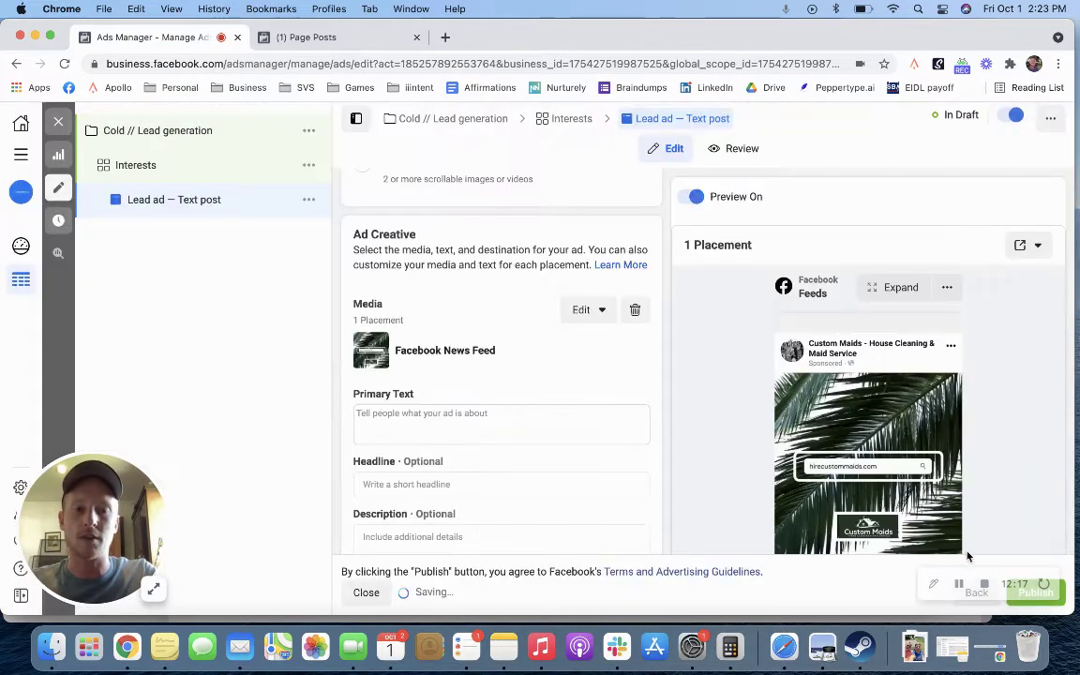
{"action": "scroll", "coordinate": [582, 403], "scroll_direction": "down", "scroll_amount": 2}
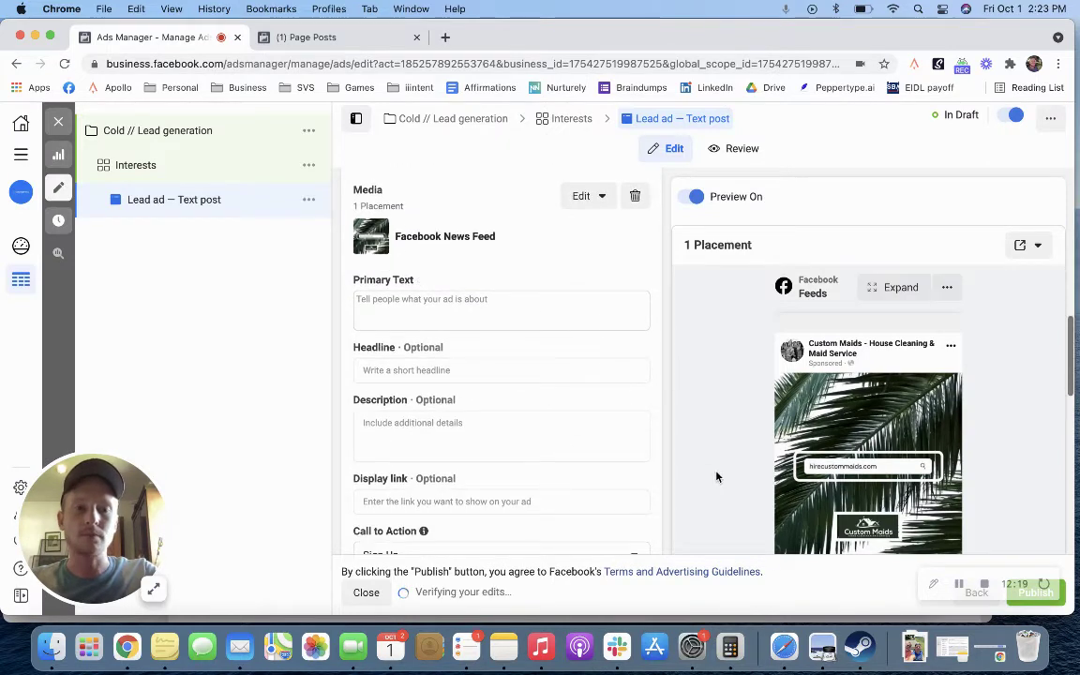
{"action": "scroll", "coordinate": [644, 423], "scroll_direction": "down", "scroll_amount": 2}
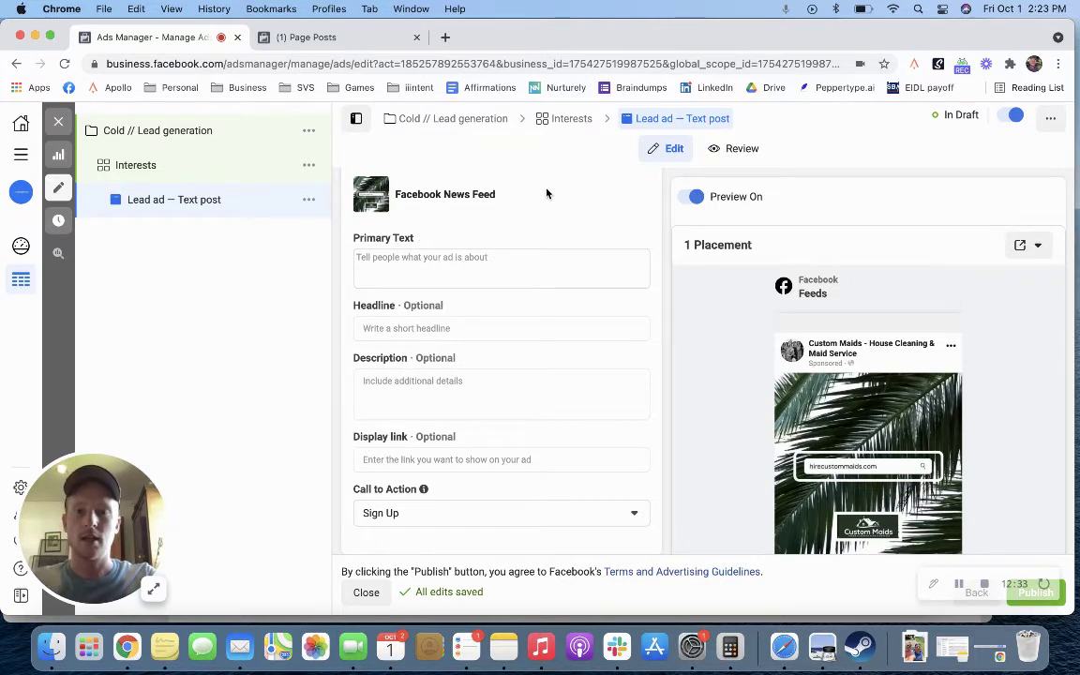
{"action": "scroll", "coordinate": [543, 204], "scroll_direction": "up", "scroll_amount": 3}
{"action": "scroll", "coordinate": [543, 204], "scroll_direction": "down", "scroll_amount": 3}
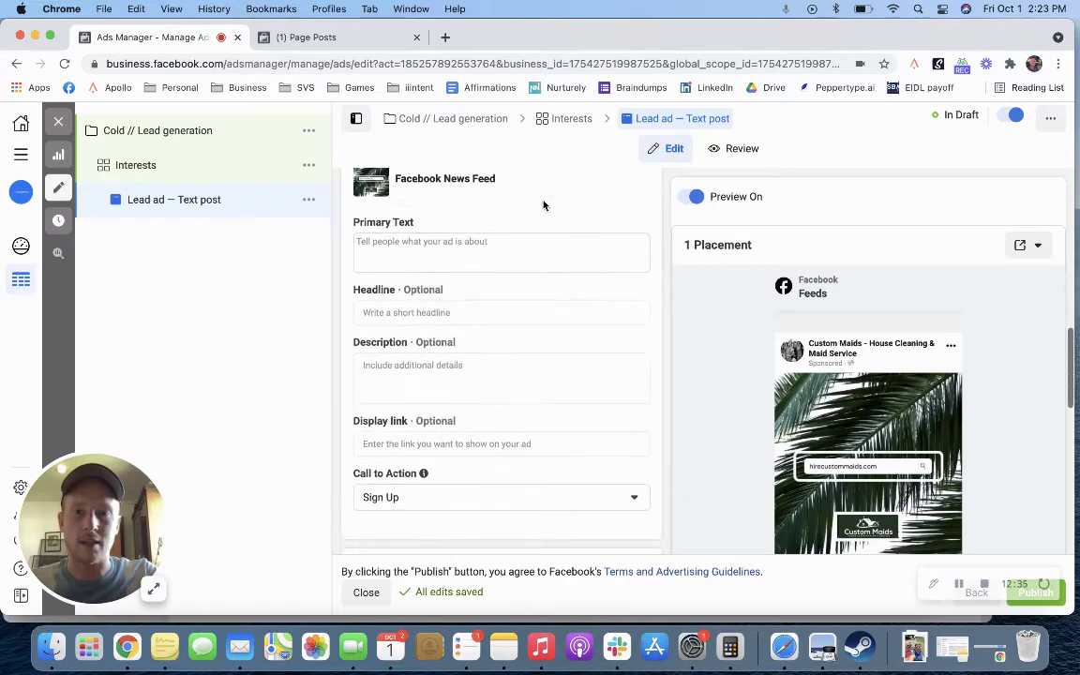
Step: Open Page Posts and search the business accounts, ending back on Datagenics
{"action": "left_click", "coordinate": [287, 36]}
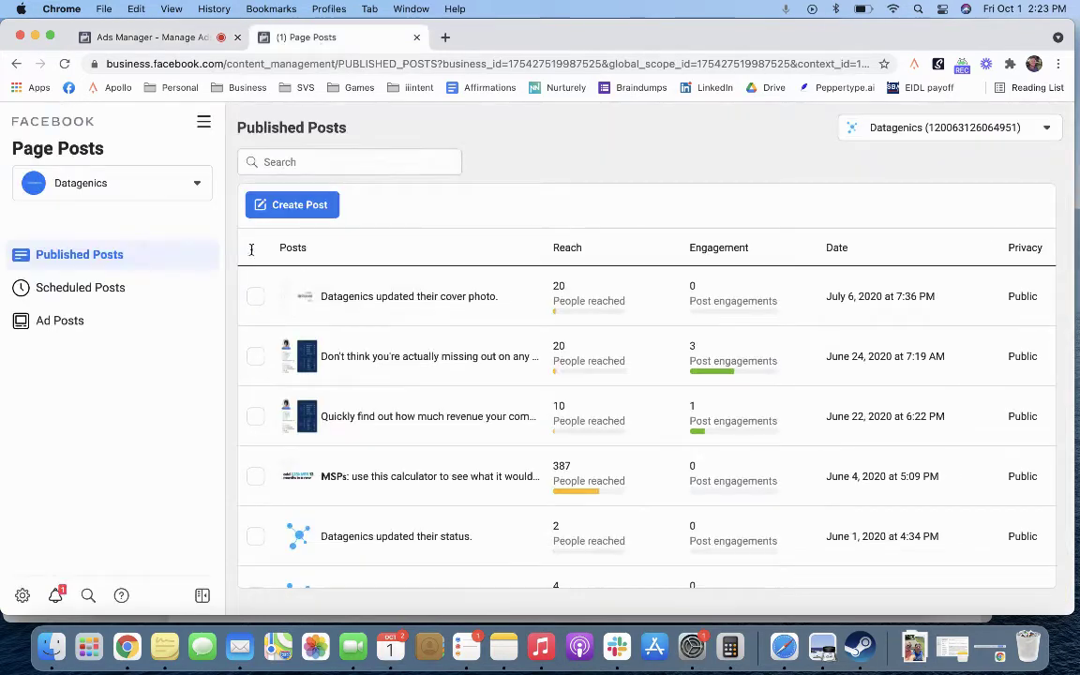
{"action": "left_click", "coordinate": [179, 183]}
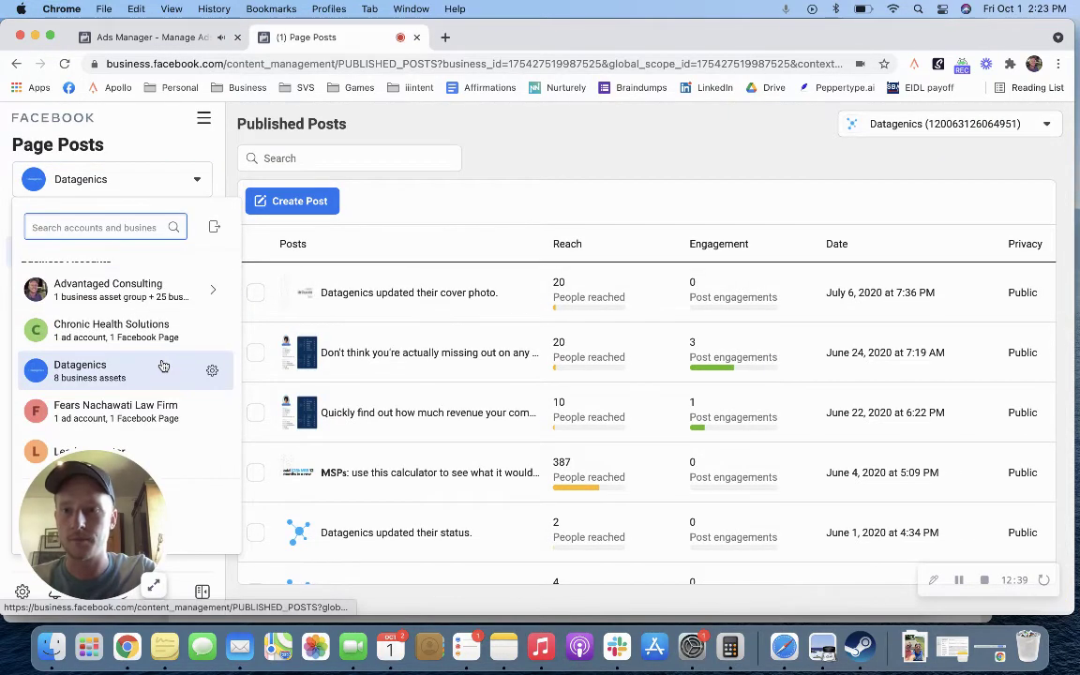
{"action": "type", "text": "custom"}
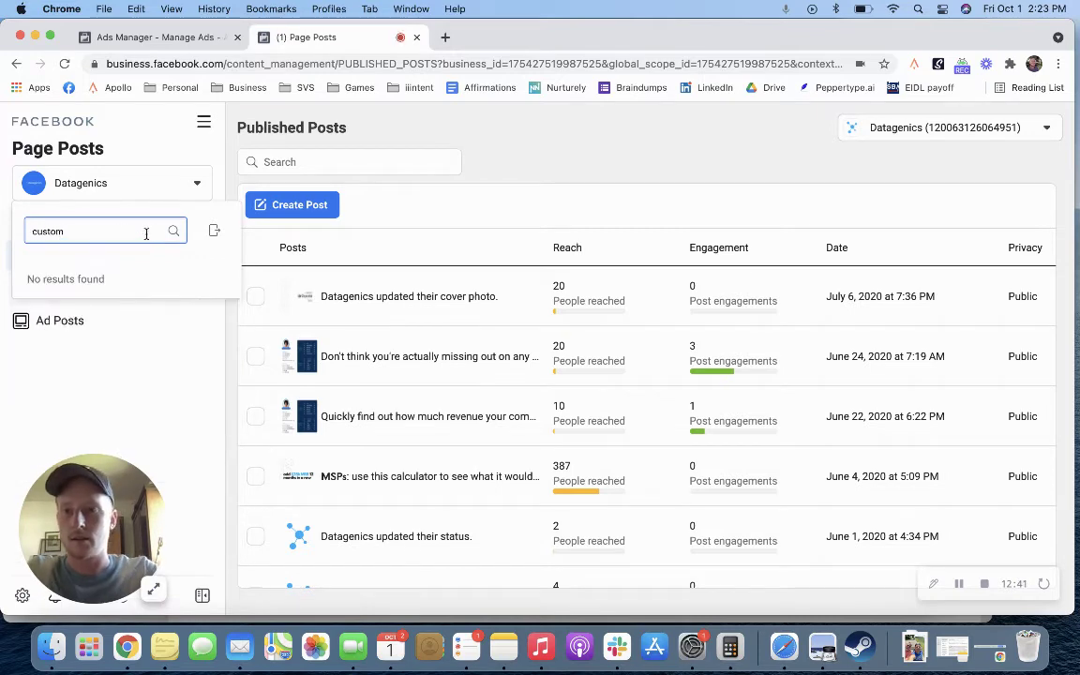
{"action": "left_click", "coordinate": [103, 183]}
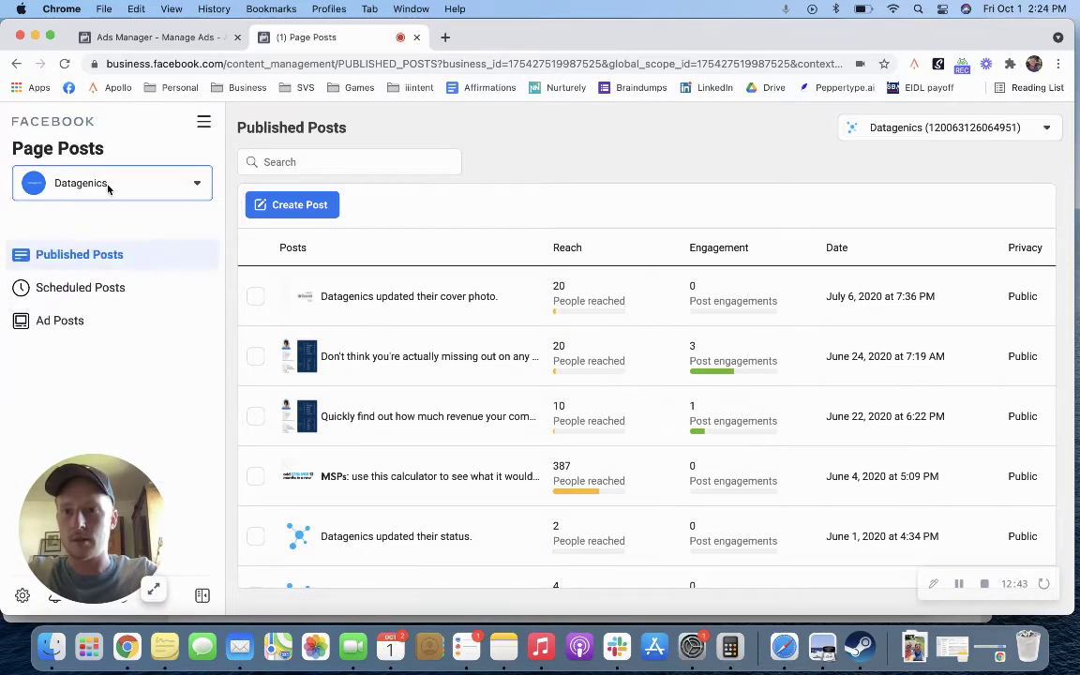
{"action": "left_click", "coordinate": [108, 185]}
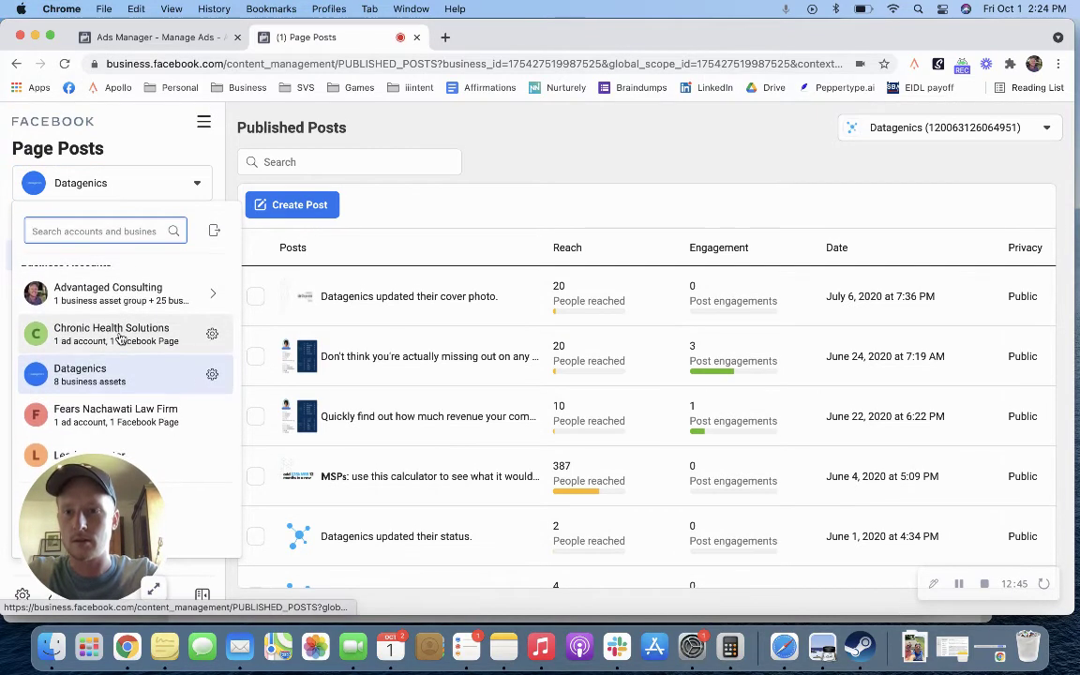
{"action": "left_click", "coordinate": [86, 340]}
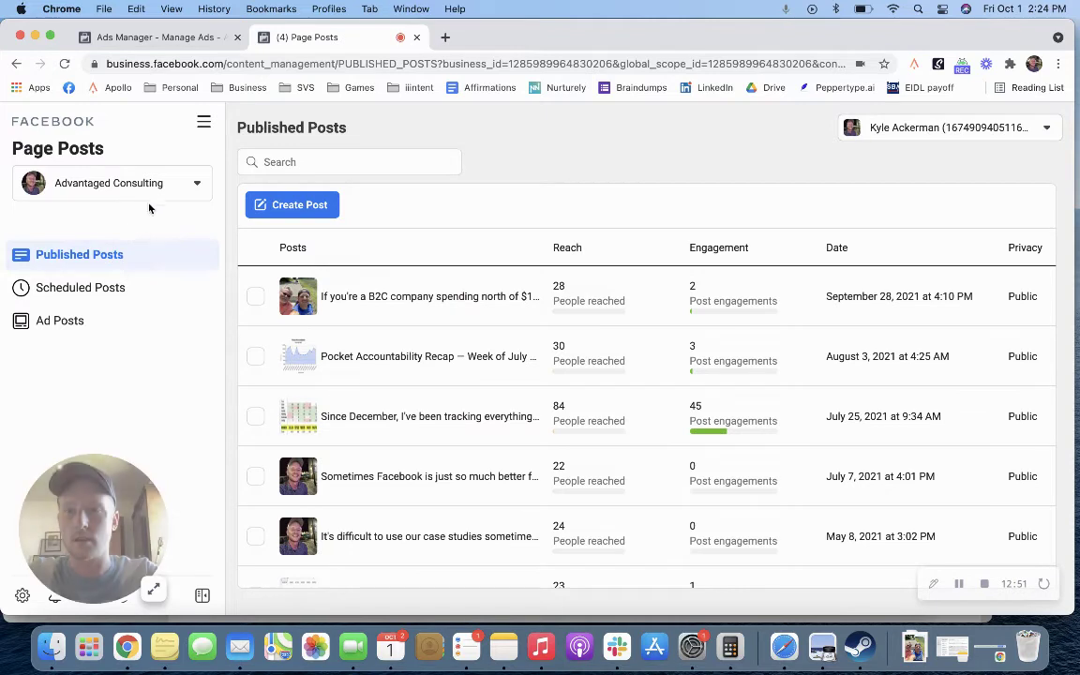
{"action": "left_click", "coordinate": [150, 189]}
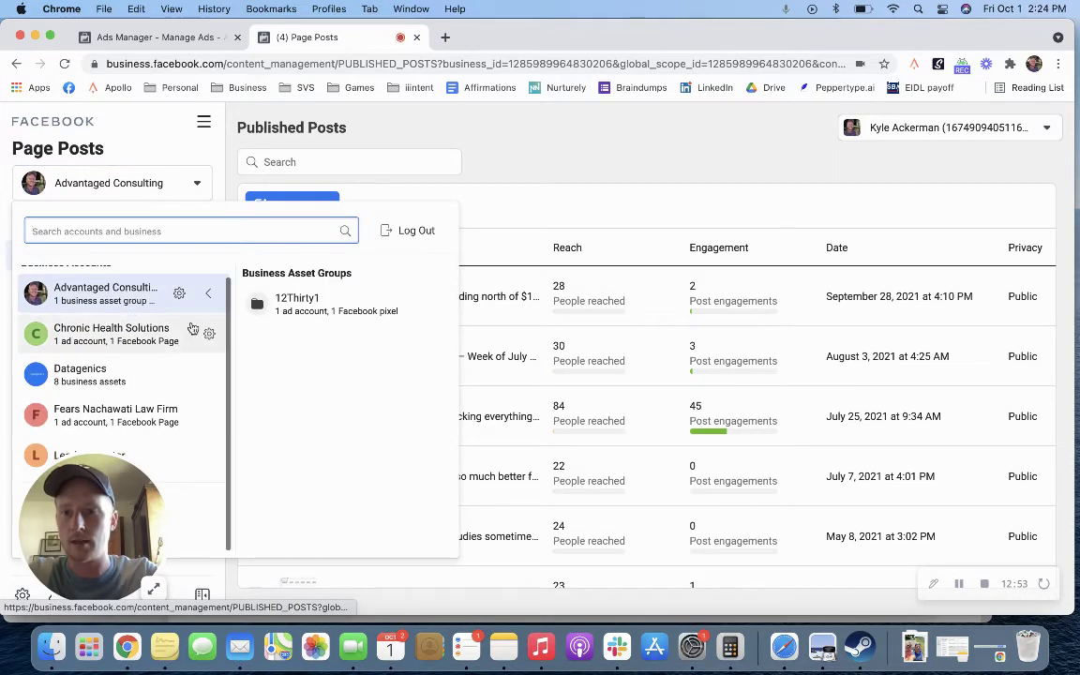
{"action": "scroll", "coordinate": [196, 382], "scroll_direction": "down", "scroll_amount": 1}
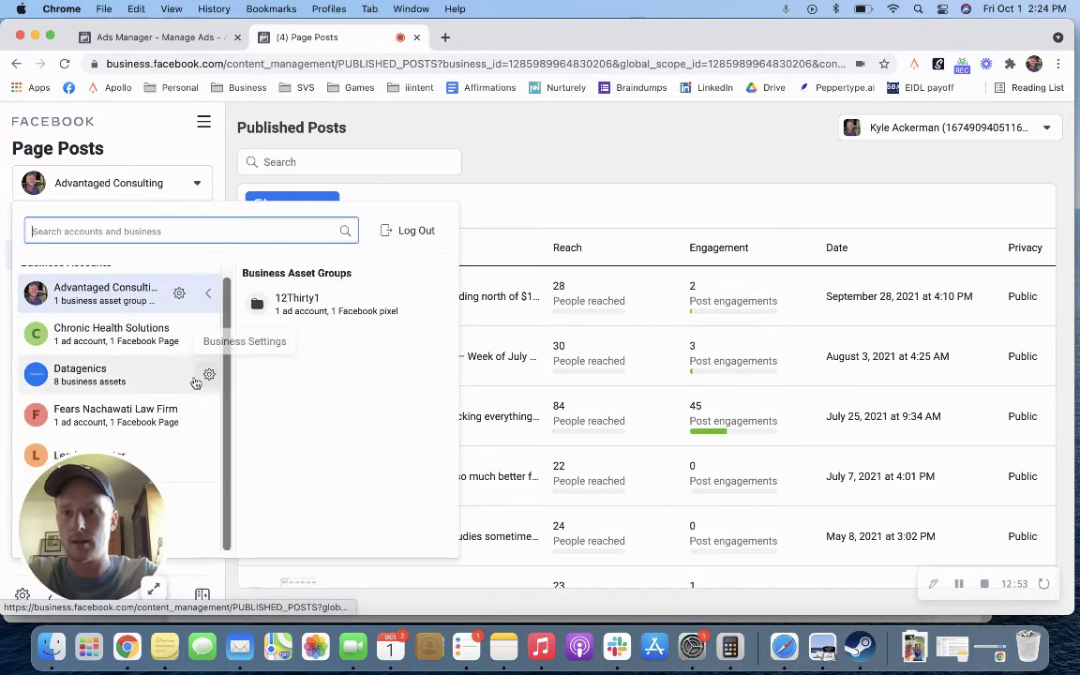
{"action": "left_click", "coordinate": [152, 354]}
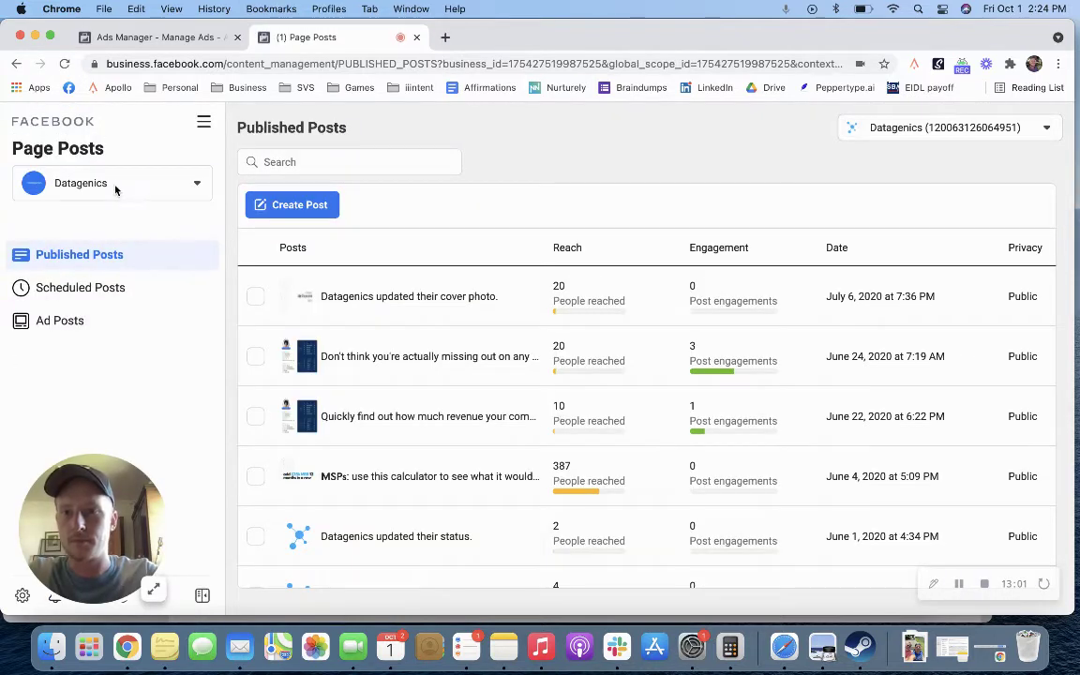
Step: Select the Custom Maids – House Cleaning page to list its published posts
{"action": "left_click", "coordinate": [115, 186]}
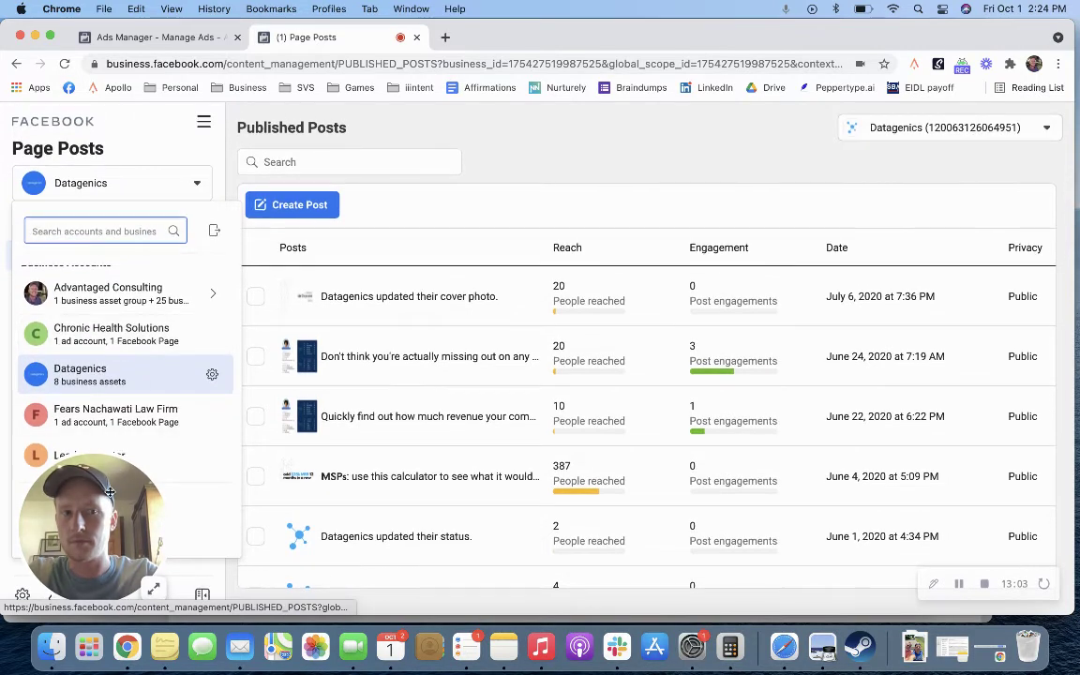
{"action": "left_click", "coordinate": [863, 129]}
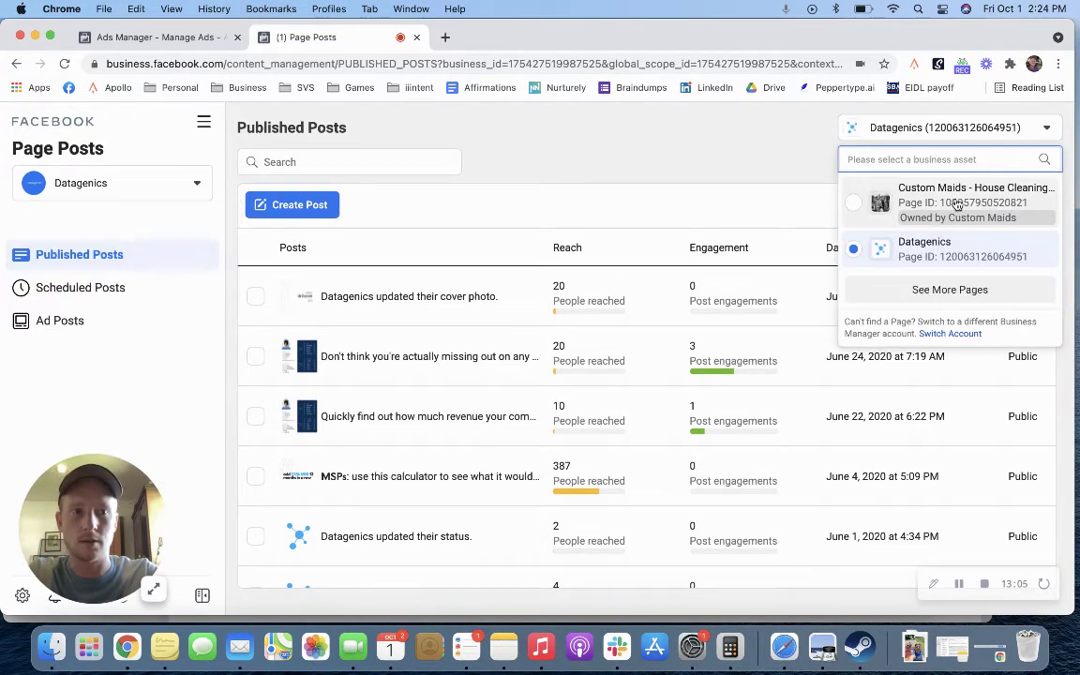
{"action": "left_click", "coordinate": [956, 204]}
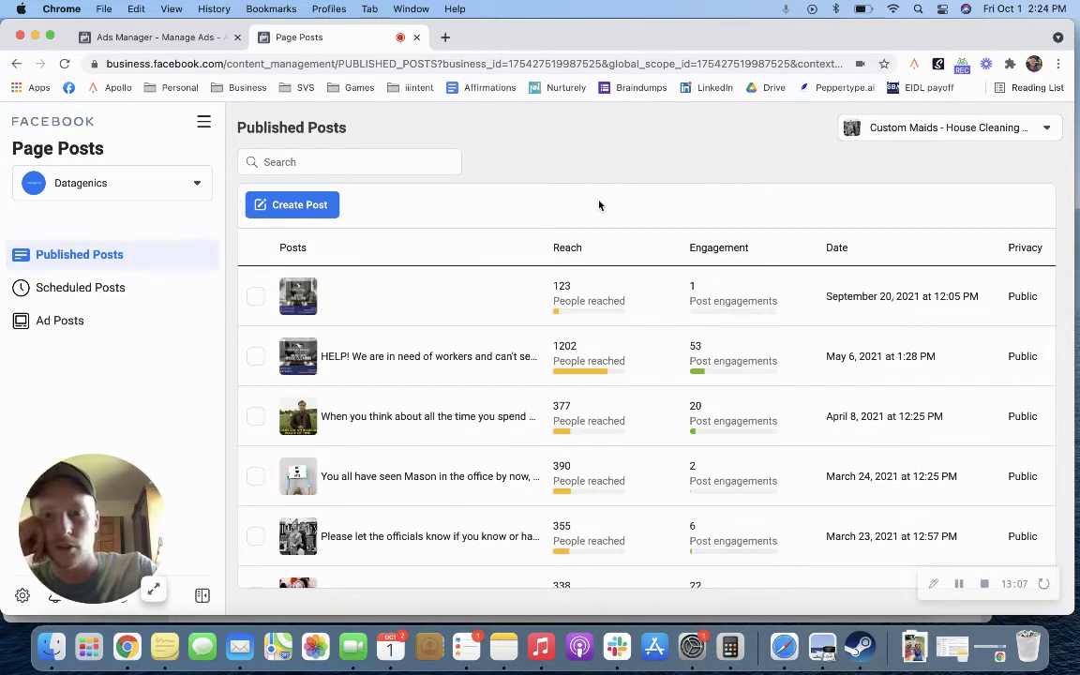
{"action": "scroll", "coordinate": [379, 324], "scroll_direction": "down", "scroll_amount": 1}
{"action": "scroll", "coordinate": [371, 344], "scroll_direction": "up", "scroll_amount": 1}
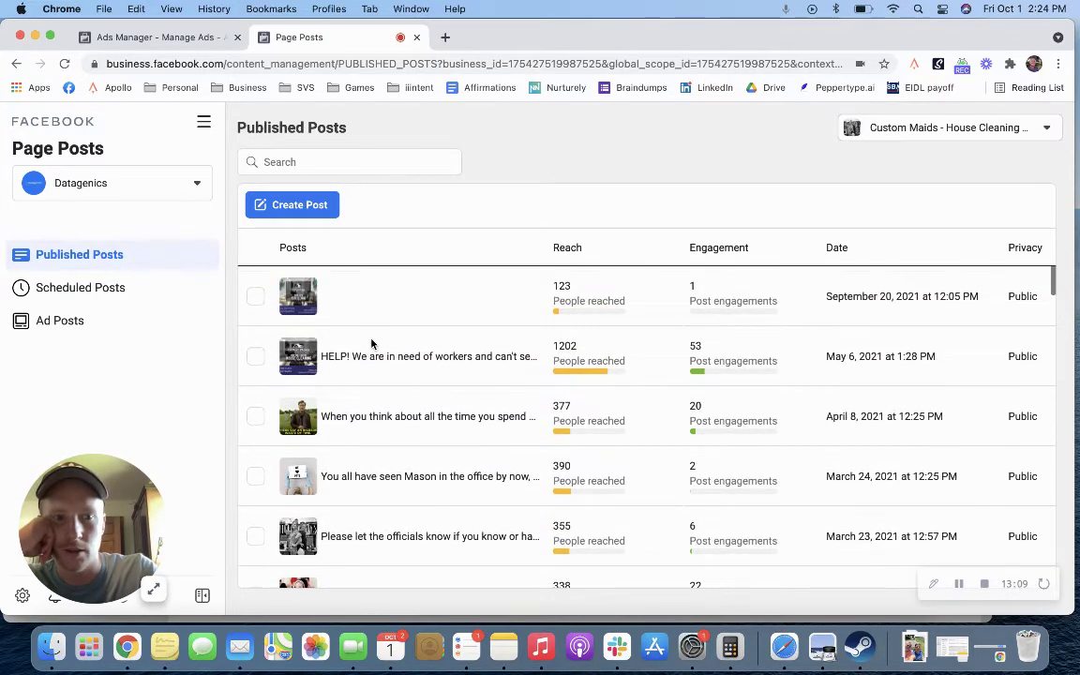
Step: Open the September 25, 2021 testimonial post under Ad Posts and select its full testimonial and promo text
{"action": "left_click", "coordinate": [94, 326]}
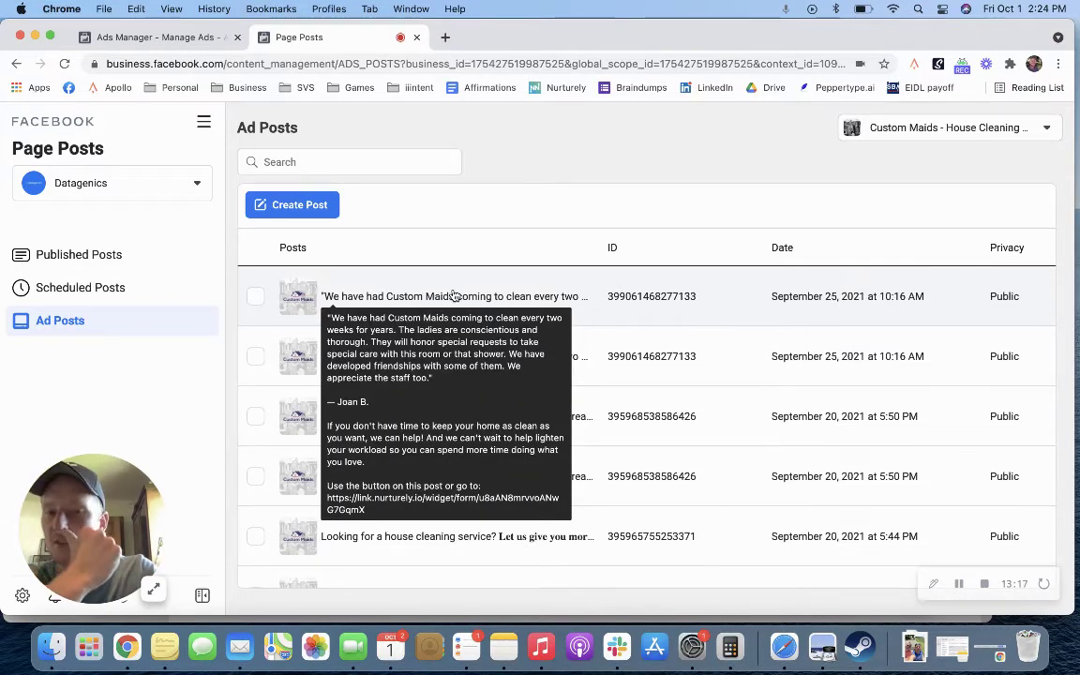
{"action": "left_click", "coordinate": [454, 295]}
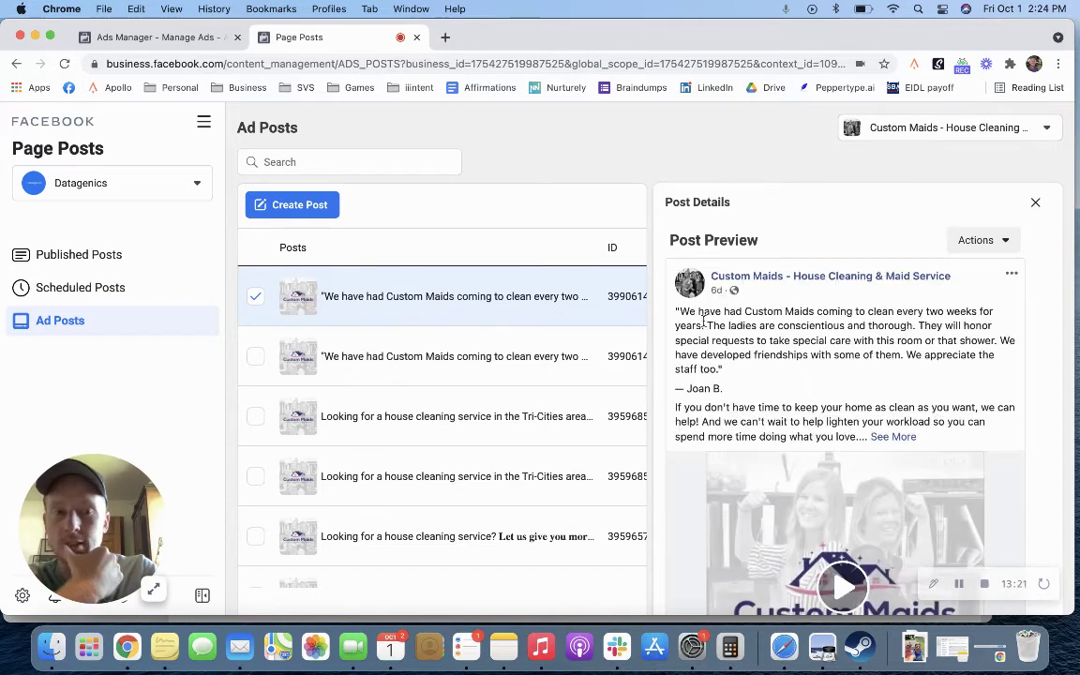
{"action": "left_click", "coordinate": [890, 437]}
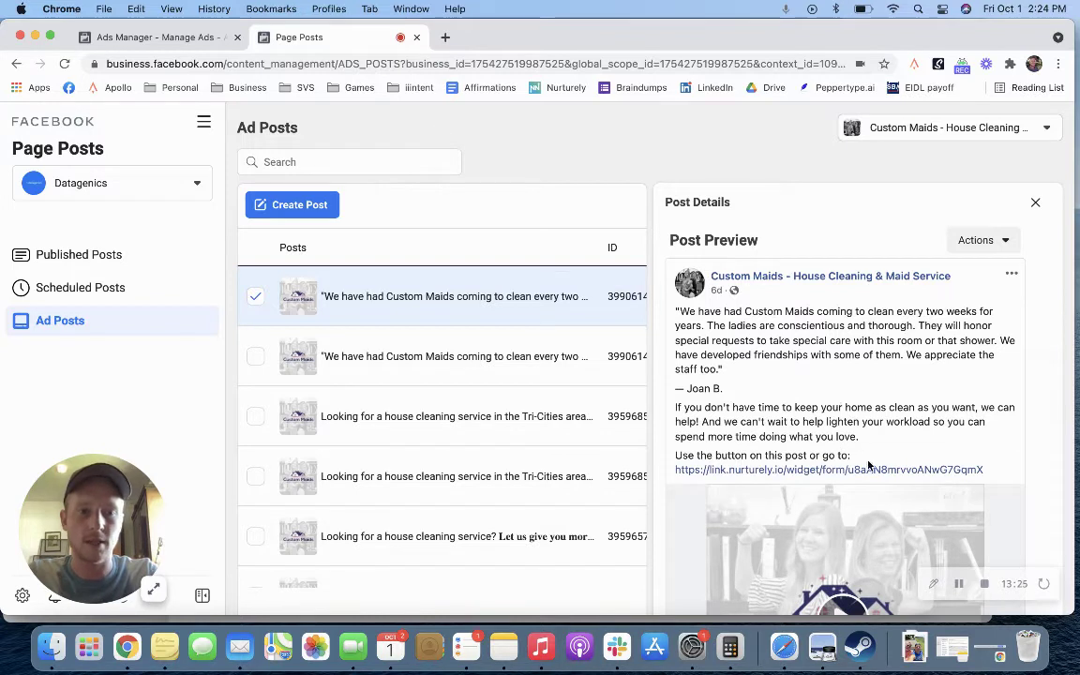
{"action": "left_click_drag", "start_coordinate": [870, 442], "coordinate": [672, 320]}
{"action": "key", "text": "super+c"}
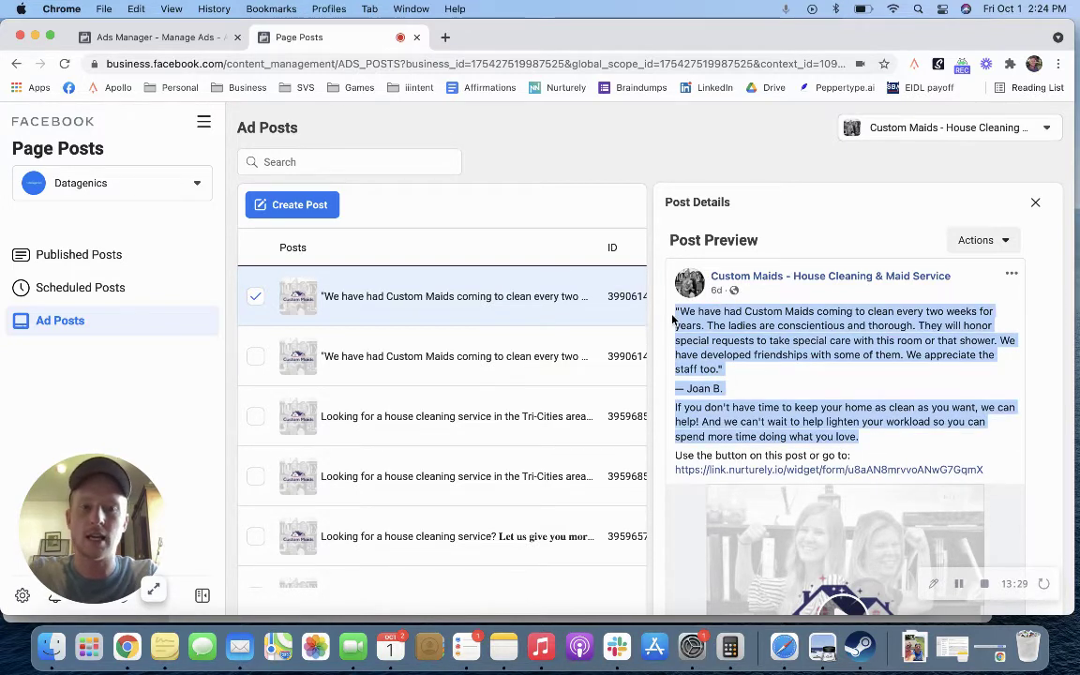
Step: Paste the copied testimonial and promo text into the ad's Primary Text, then go back to Page Posts
{"action": "left_click", "coordinate": [427, 251]}
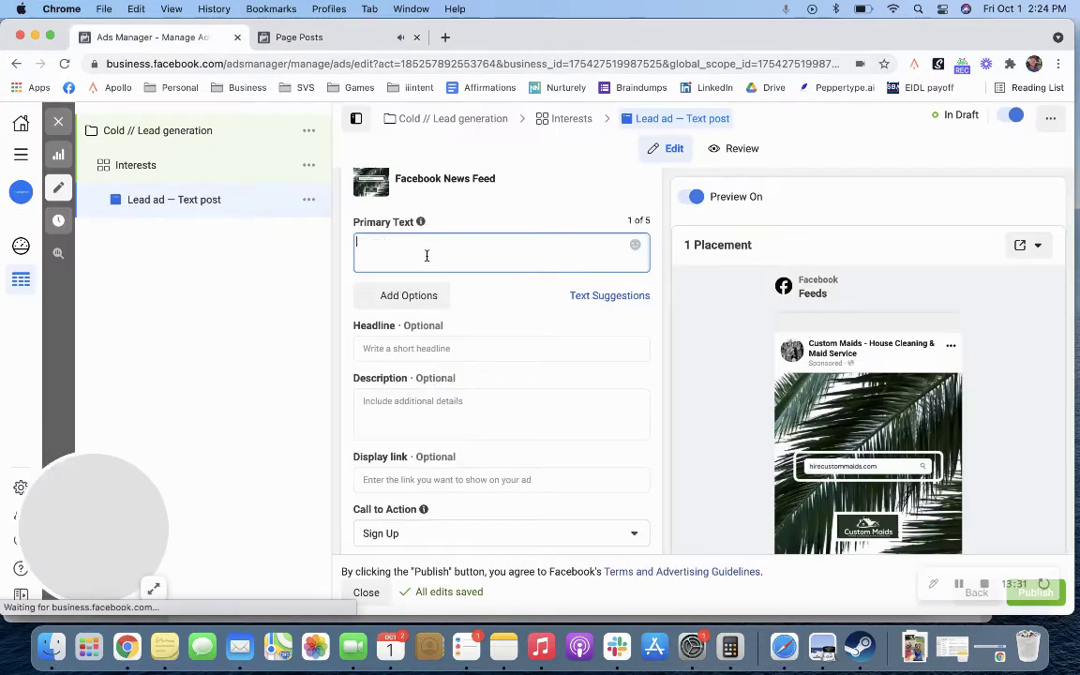
{"action": "key", "text": "super+v"}
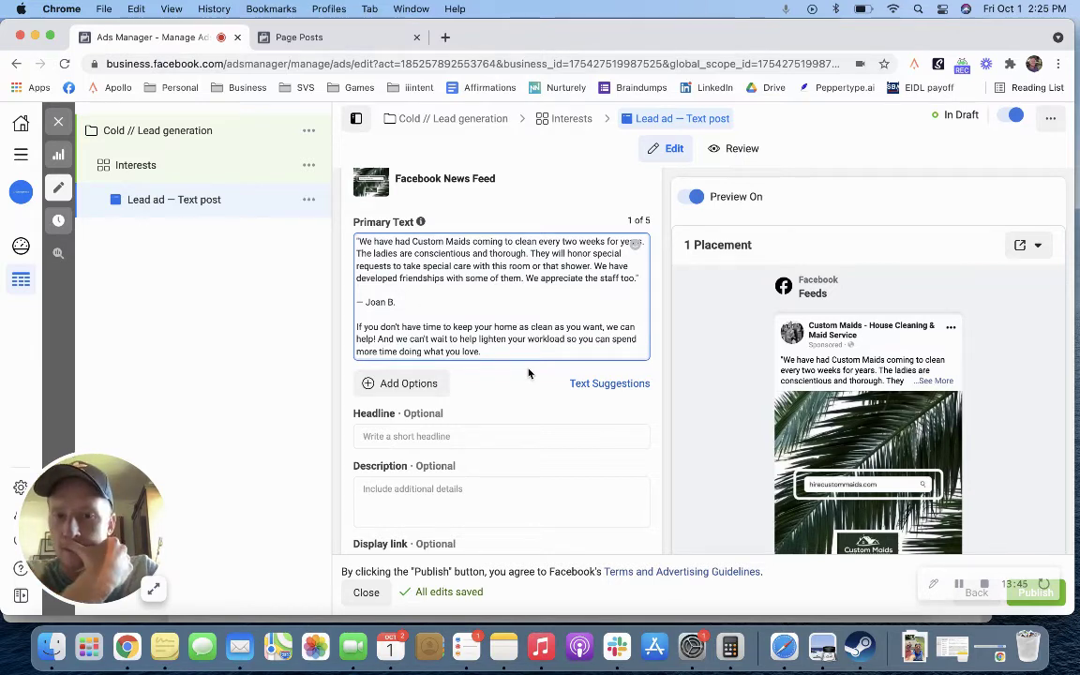
{"action": "left_click", "coordinate": [318, 36]}
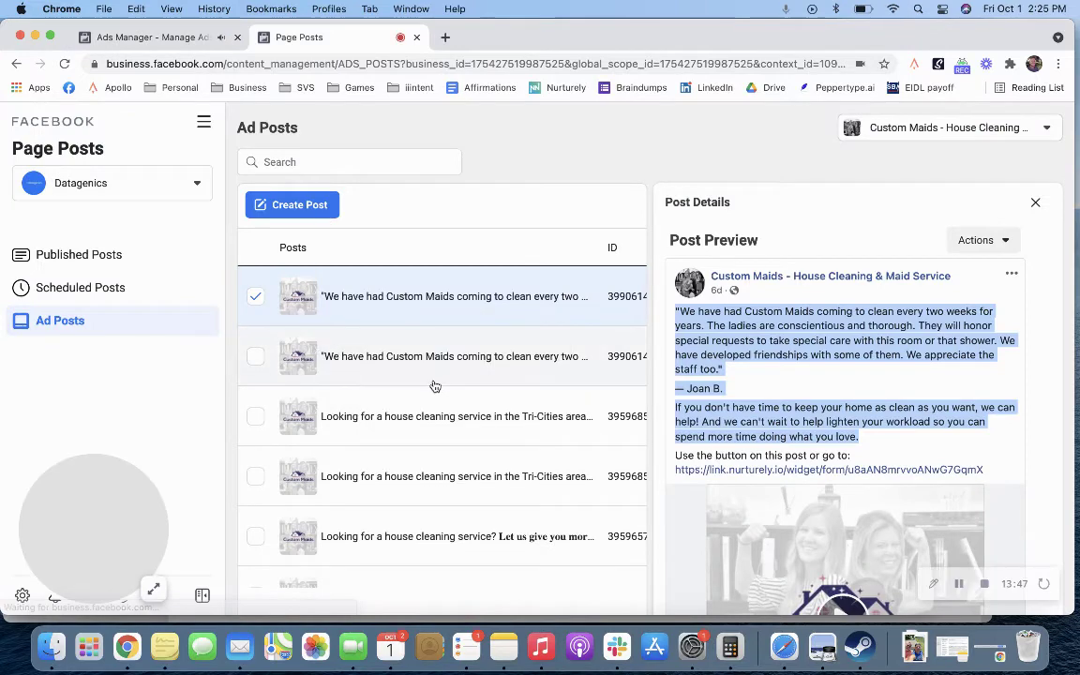
Step: Open another house-cleaning ad post and expand its full text
{"action": "scroll", "coordinate": [434, 385], "scroll_direction": "down", "scroll_amount": 2}
{"action": "left_click", "coordinate": [448, 467]}
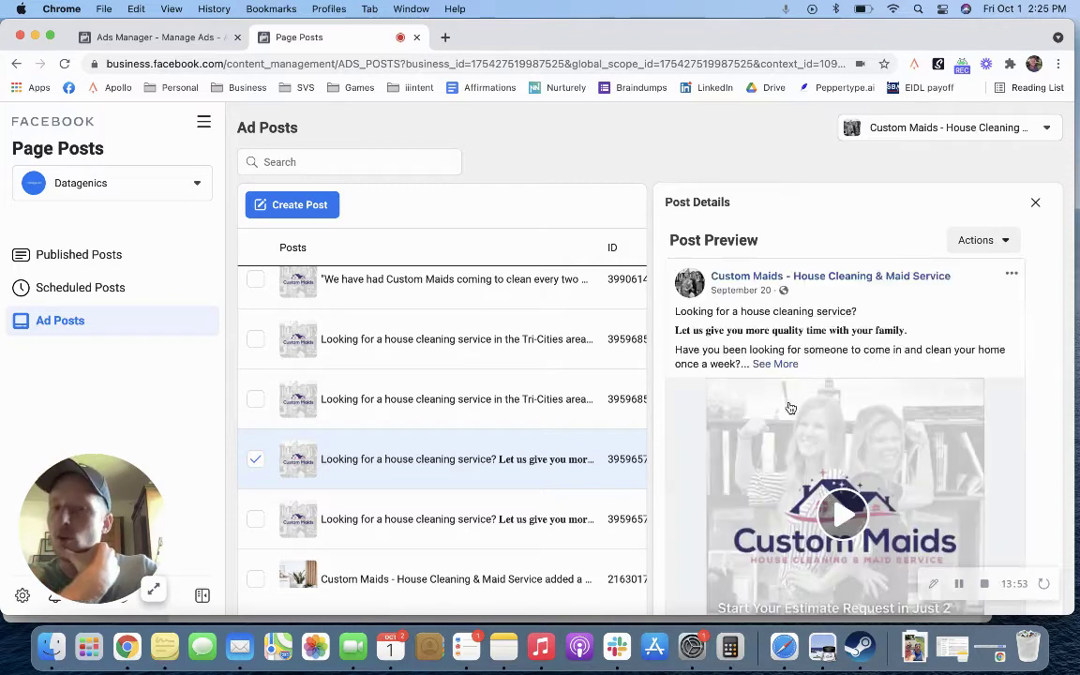
{"action": "left_click", "coordinate": [776, 365]}
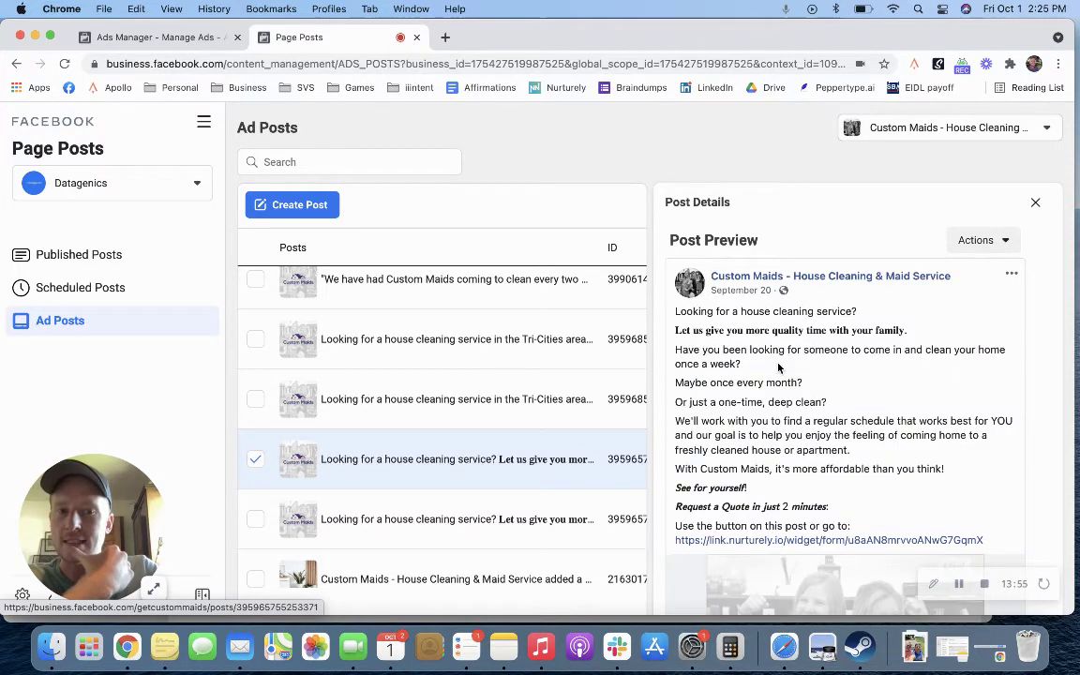
{"action": "scroll", "coordinate": [778, 417], "scroll_direction": "down", "scroll_amount": 1}
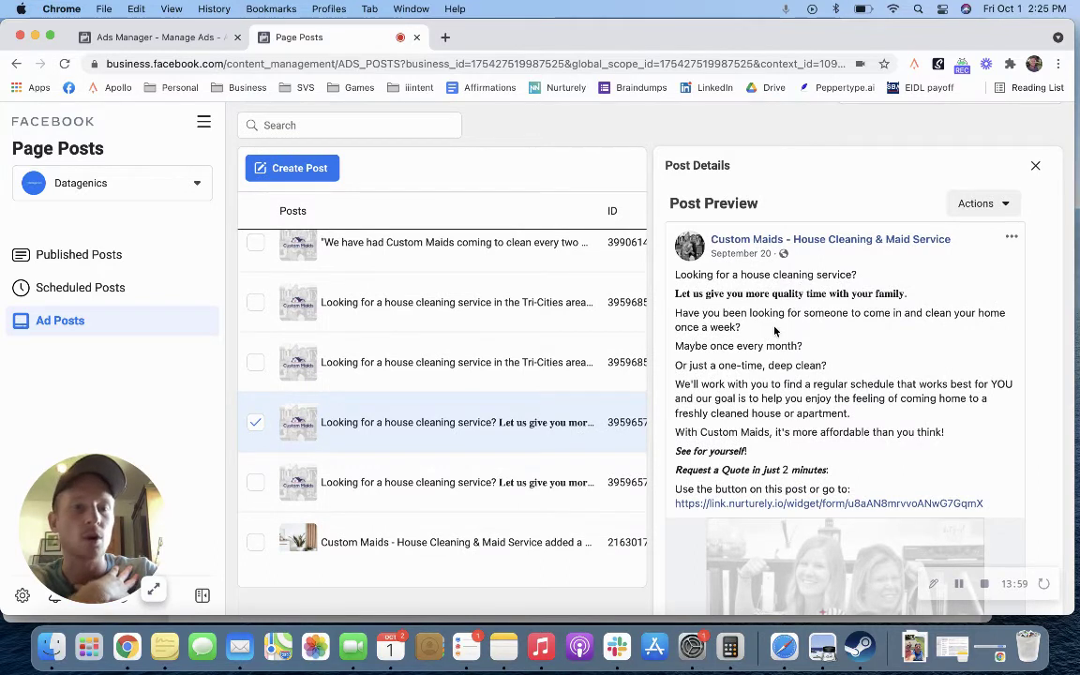
Step: Read the Tri-Cities post, selecting its 'coming home to a cleaned house' line, then return to the ad editor
{"action": "left_click", "coordinate": [525, 362]}
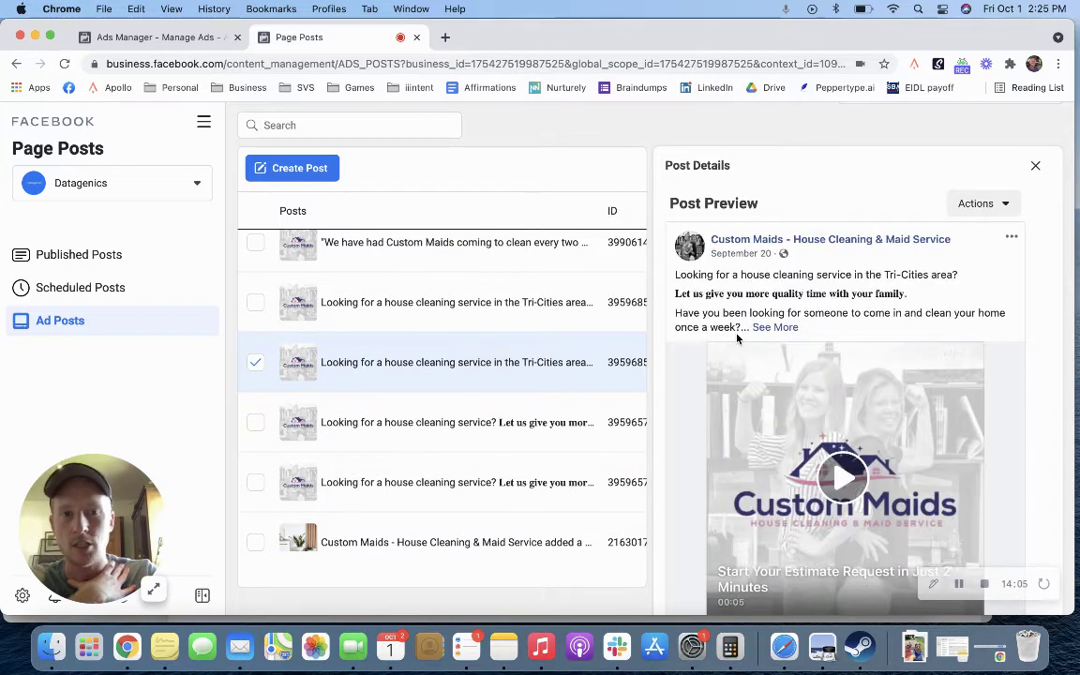
{"action": "left_click", "coordinate": [763, 327]}
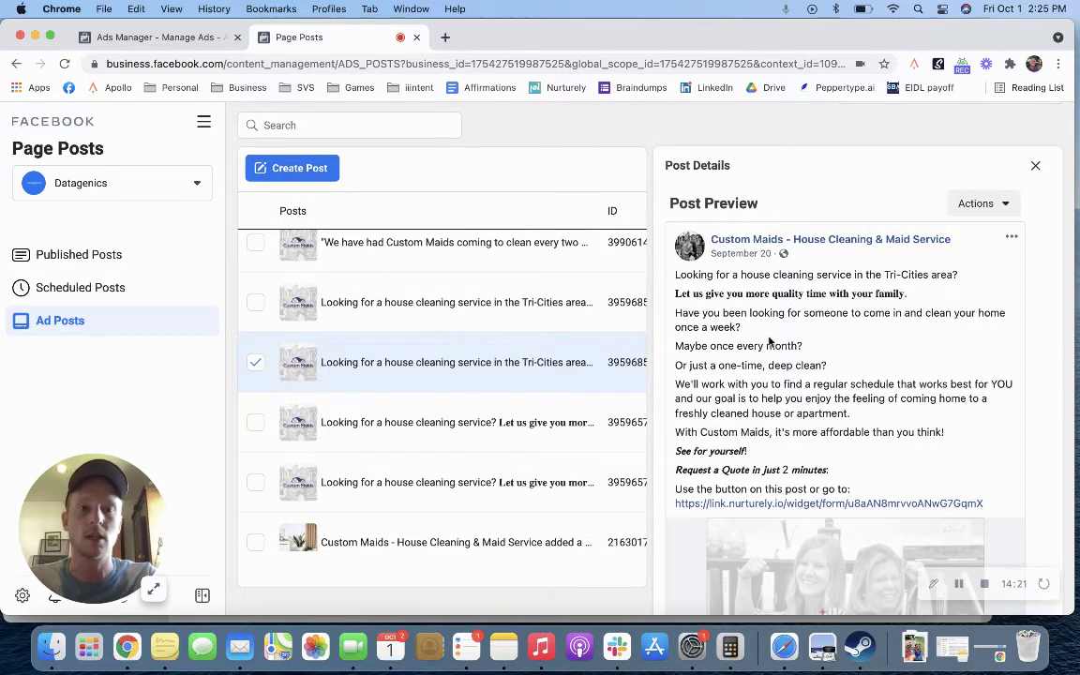
{"action": "left_click_drag", "start_coordinate": [675, 292], "coordinate": [873, 494]}
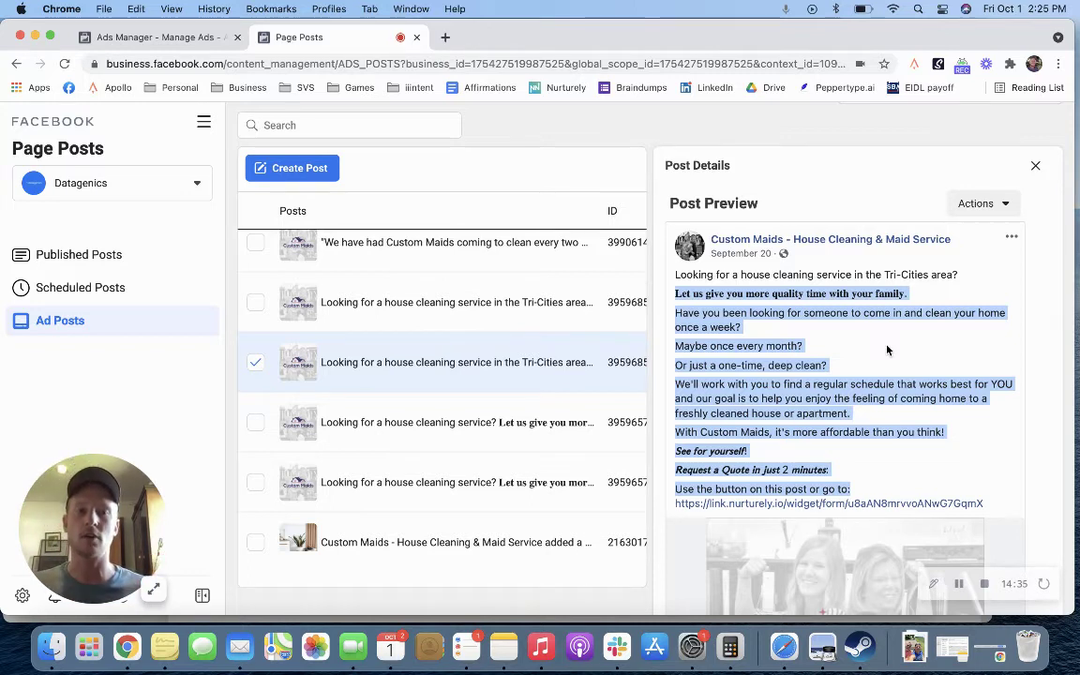
{"action": "left_click", "coordinate": [763, 313]}
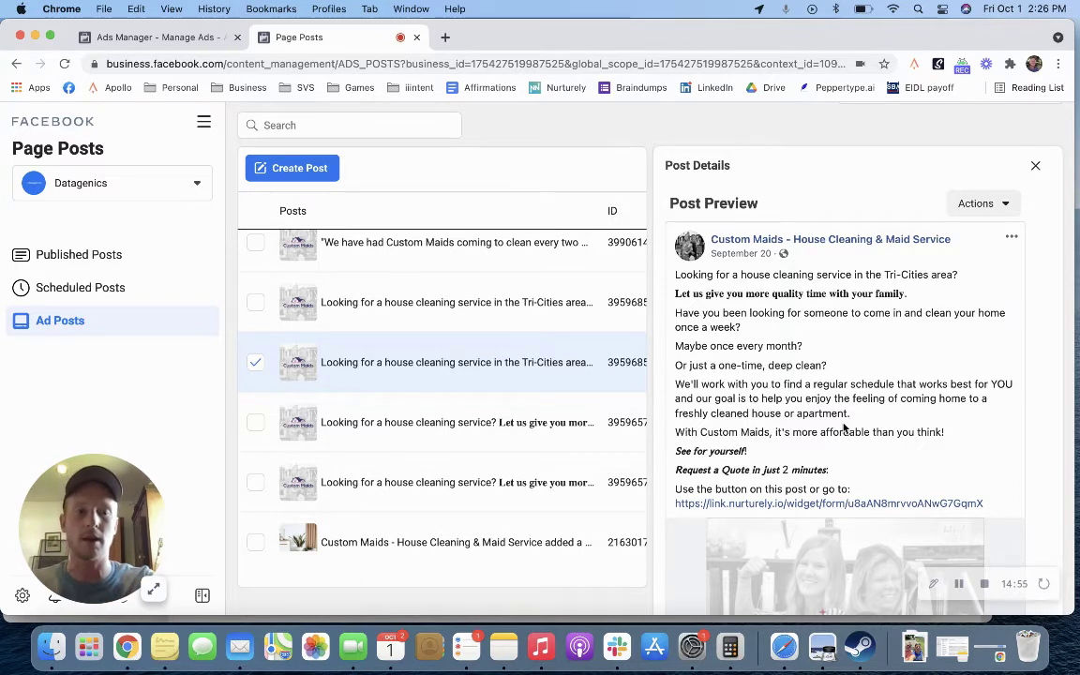
{"action": "left_click_drag", "start_coordinate": [695, 398], "coordinate": [882, 424]}
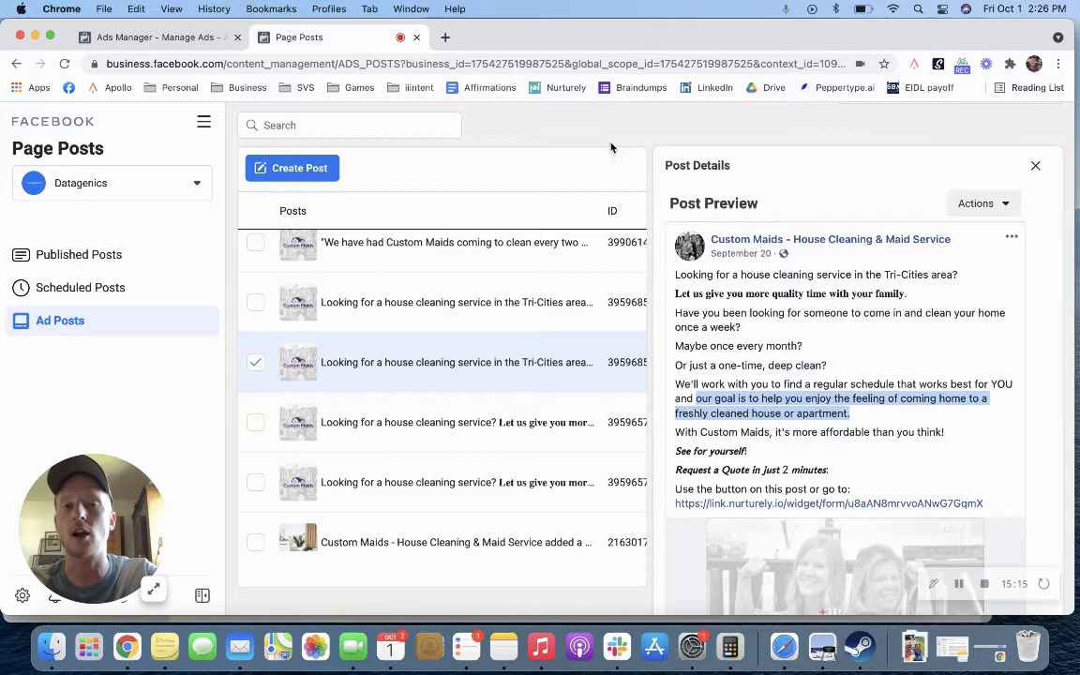
{"action": "left_click", "coordinate": [203, 37]}
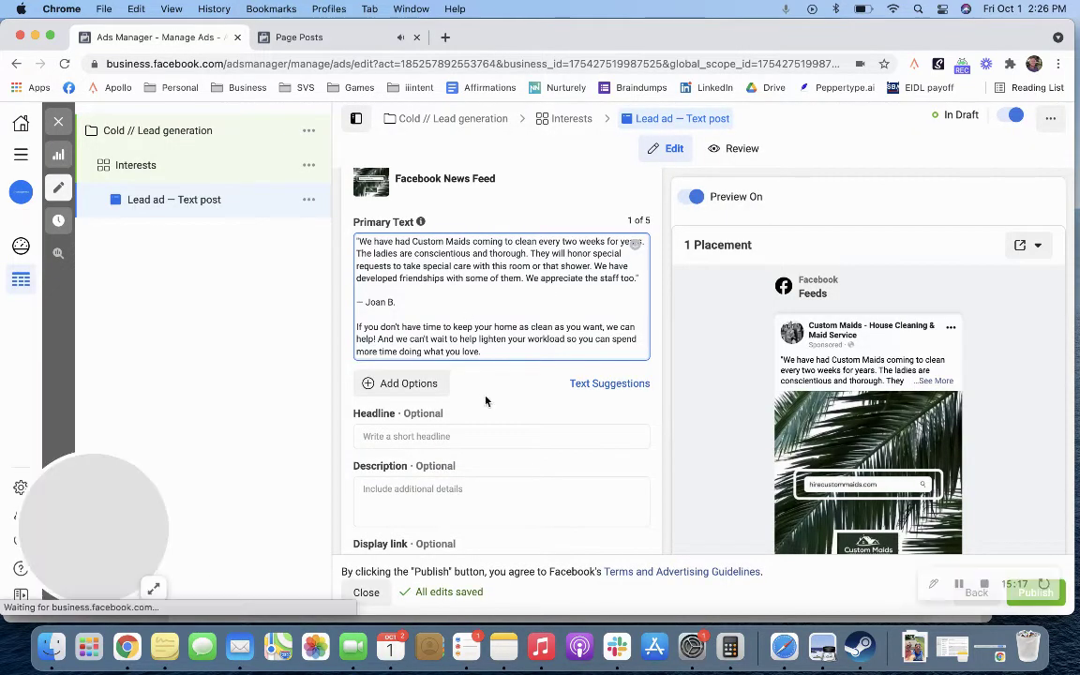
Step: Enter the headline 'Let Us Help You Make Your Home Sparkle' followed by a ✨ emoji
{"action": "scroll", "coordinate": [510, 382], "scroll_direction": "down", "scroll_amount": 2}
{"action": "scroll", "coordinate": [506, 379], "scroll_direction": "up", "scroll_amount": 3}
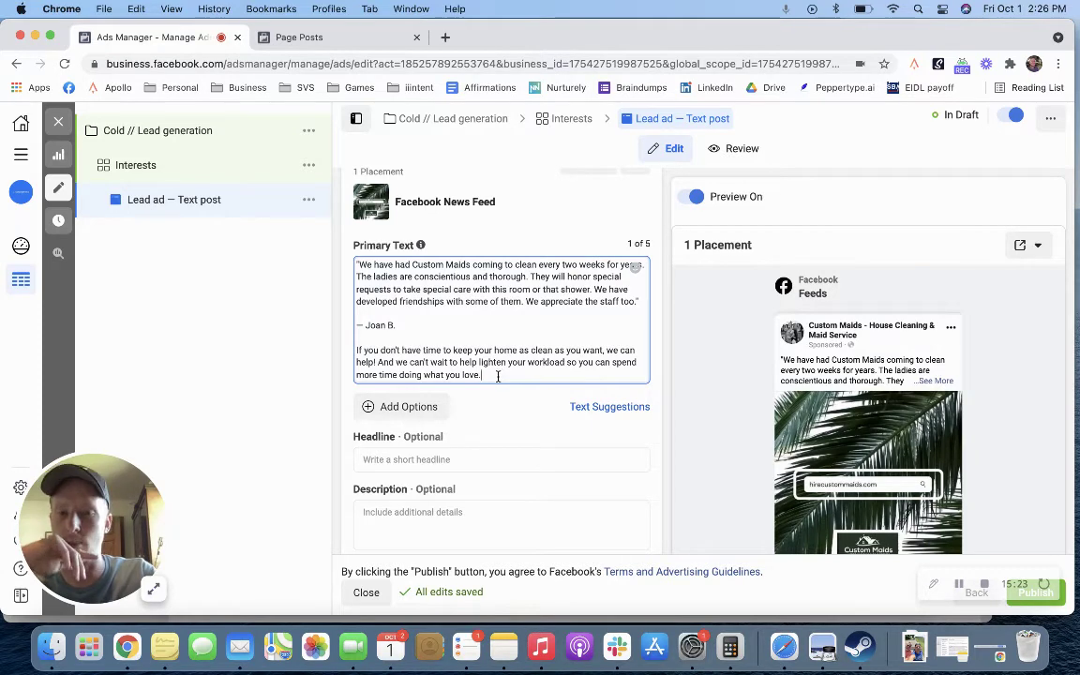
{"action": "mouse_move", "coordinate": [799, 471]}
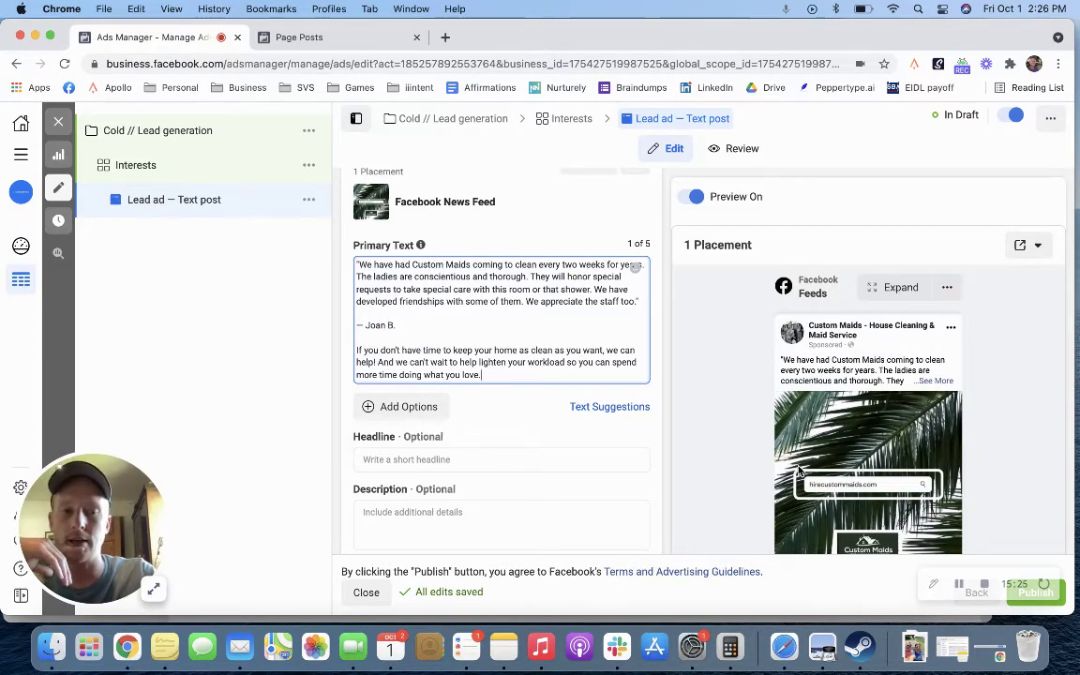
{"action": "scroll", "coordinate": [799, 472], "scroll_direction": "down", "scroll_amount": 10}
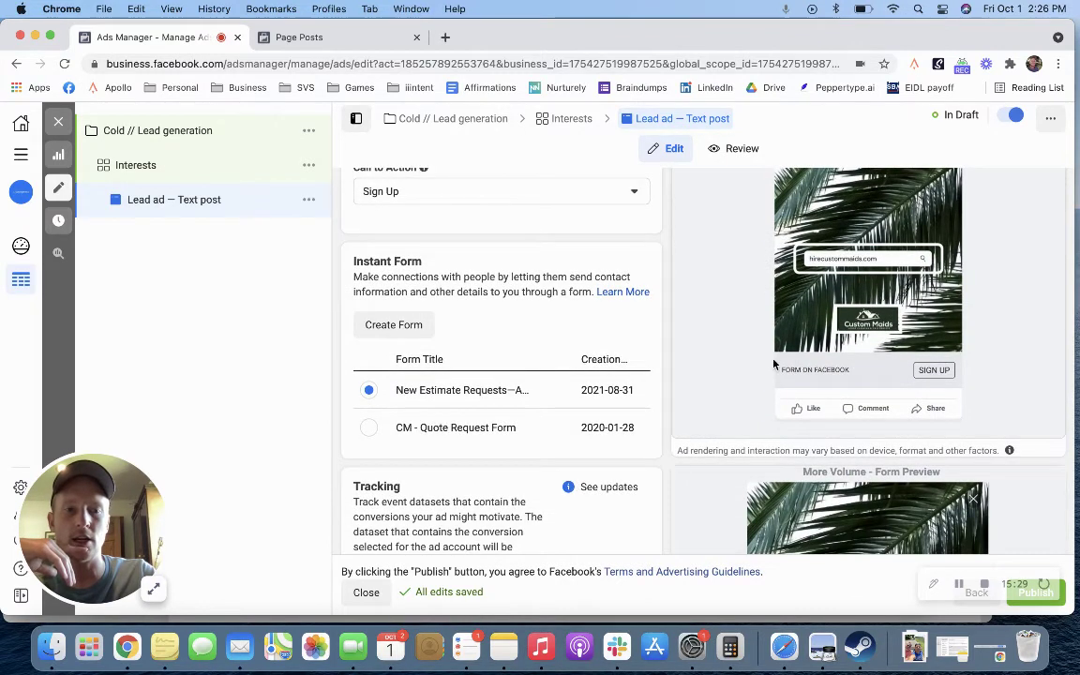
{"action": "scroll", "coordinate": [543, 282], "scroll_direction": "up", "scroll_amount": 10}
{"action": "scroll", "coordinate": [545, 297], "scroll_direction": "down", "scroll_amount": 2}
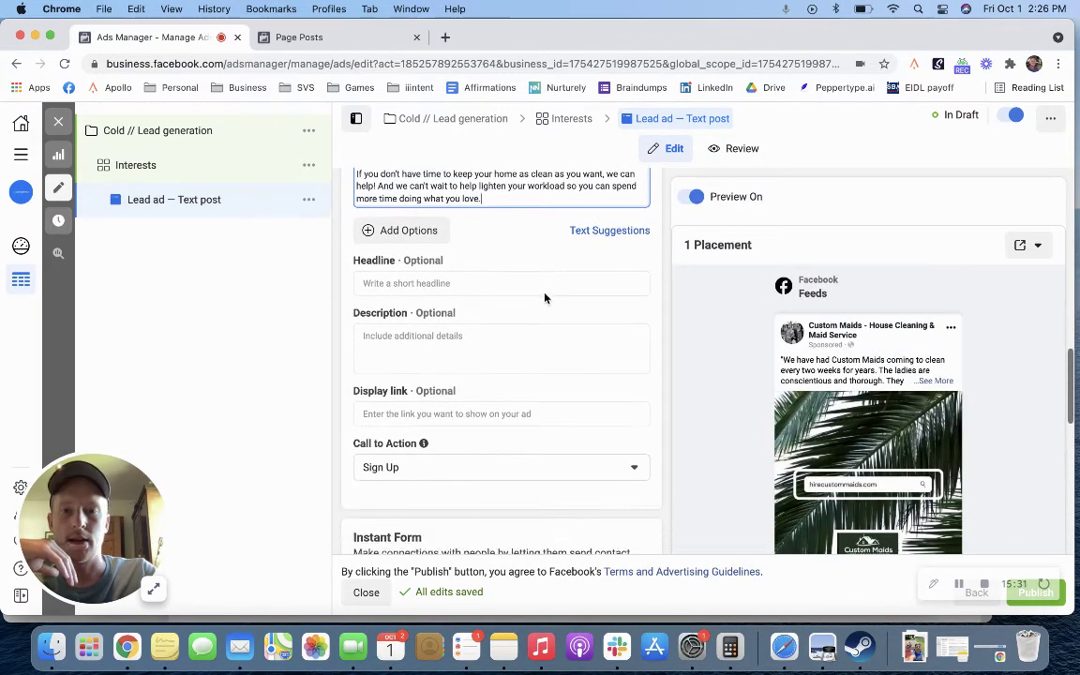
{"action": "left_click", "coordinate": [540, 283]}
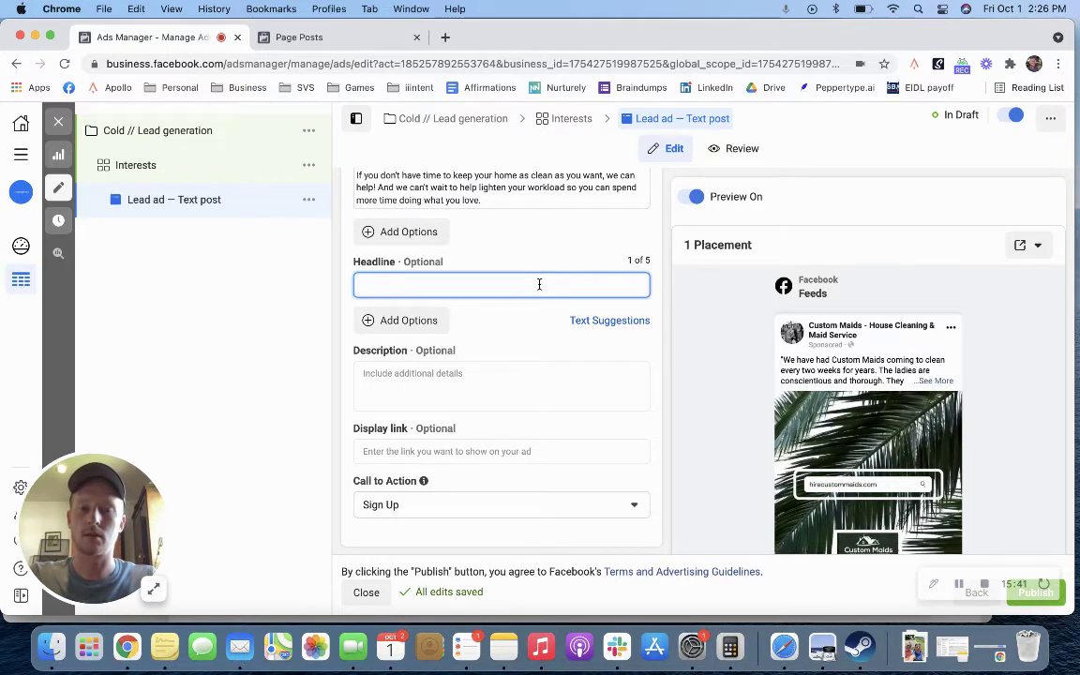
{"action": "type", "text": "4et Us Help"}
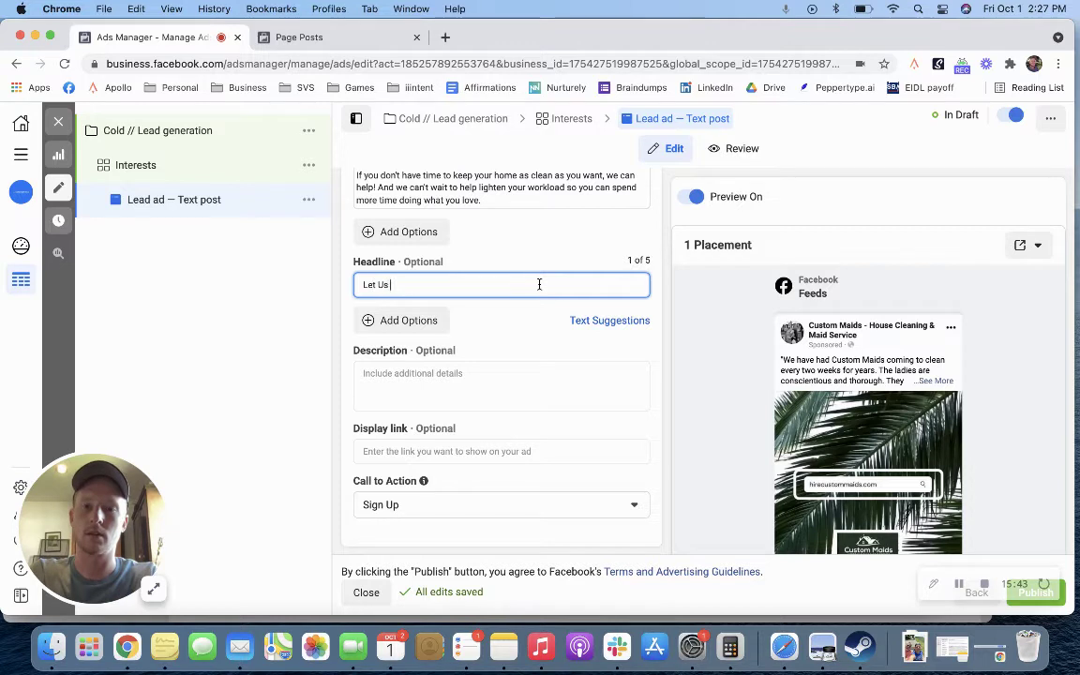
{"action": "type", "text": " You Keep You"}
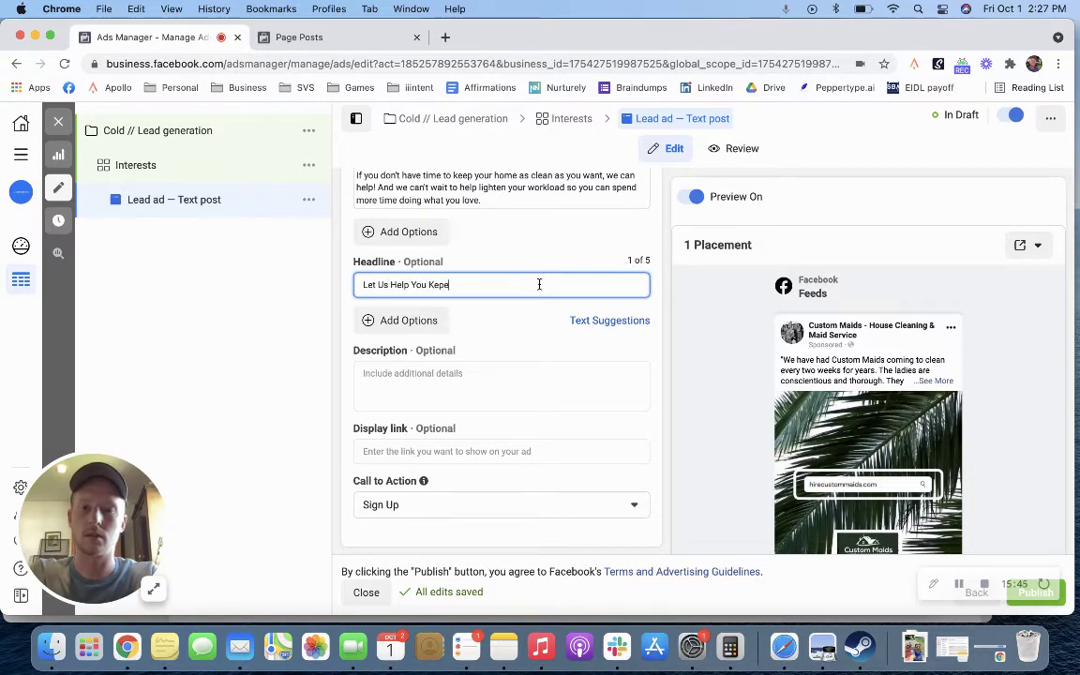
{"action": "type", "text": "r Home"}
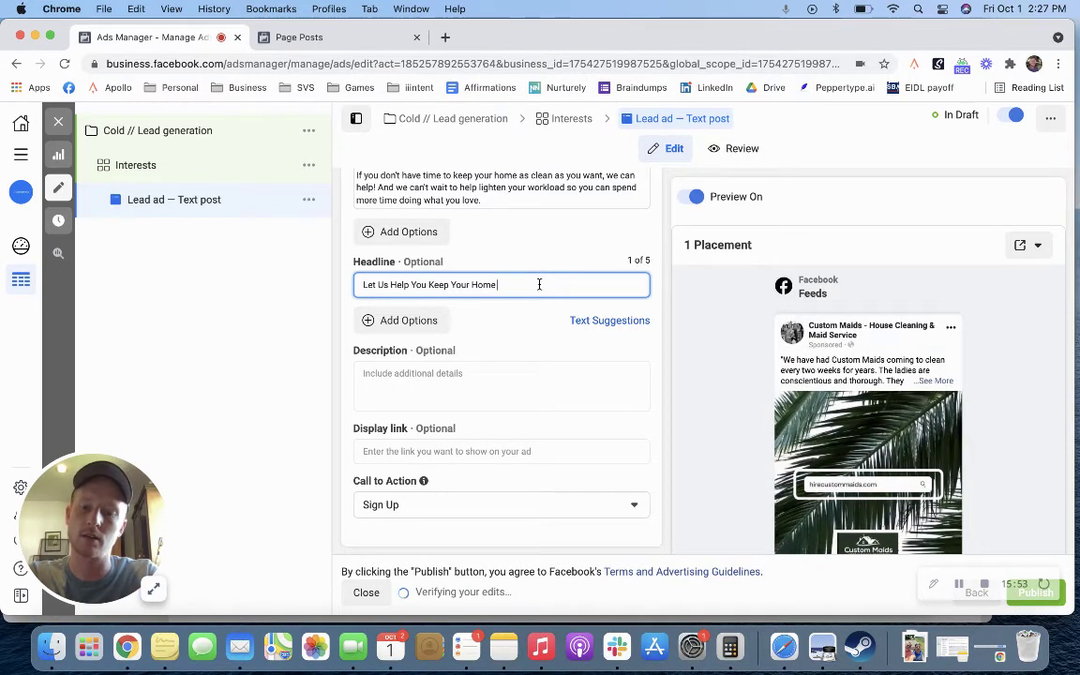
{"action": "key", "text": "super+a"}
{"action": "type", "text": "Let Us Help"}
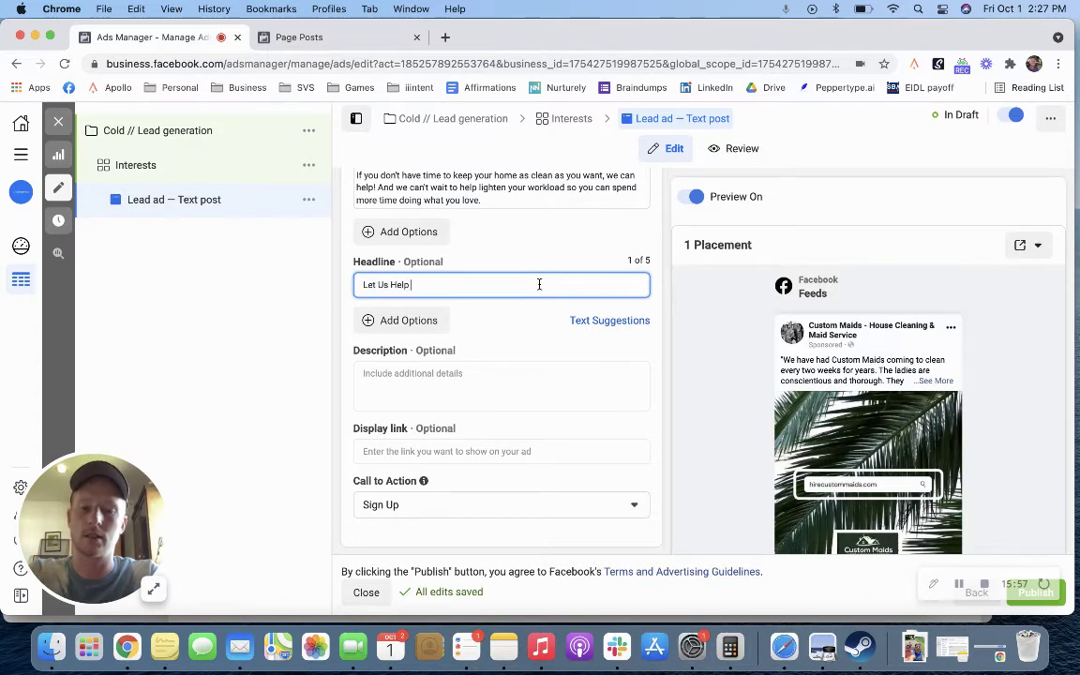
{"action": "type", "text": " You Make Your Home Sparkle"}
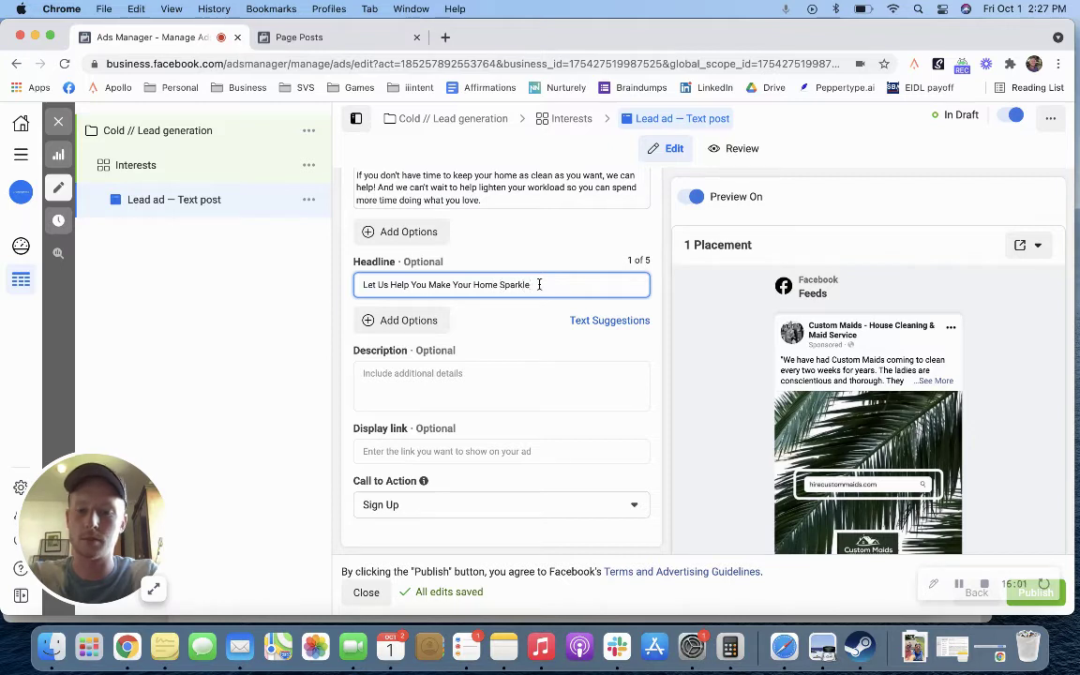
{"action": "key", "text": "ctrl+super+space"}
{"action": "type", "text": "spark"}
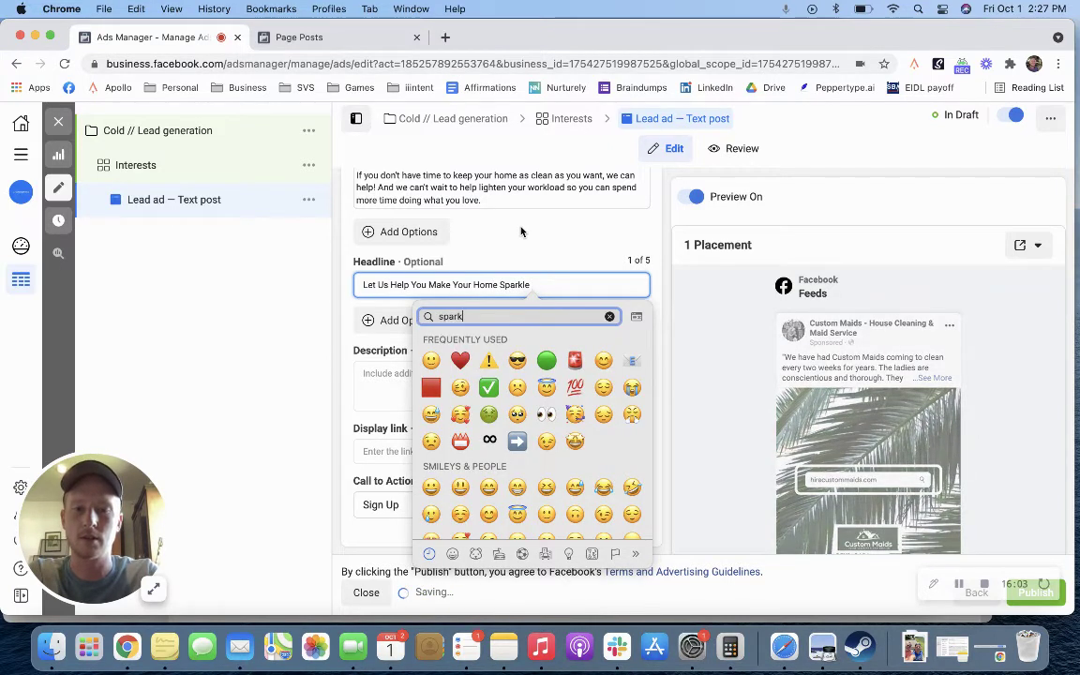
{"action": "type", "text": "l"}
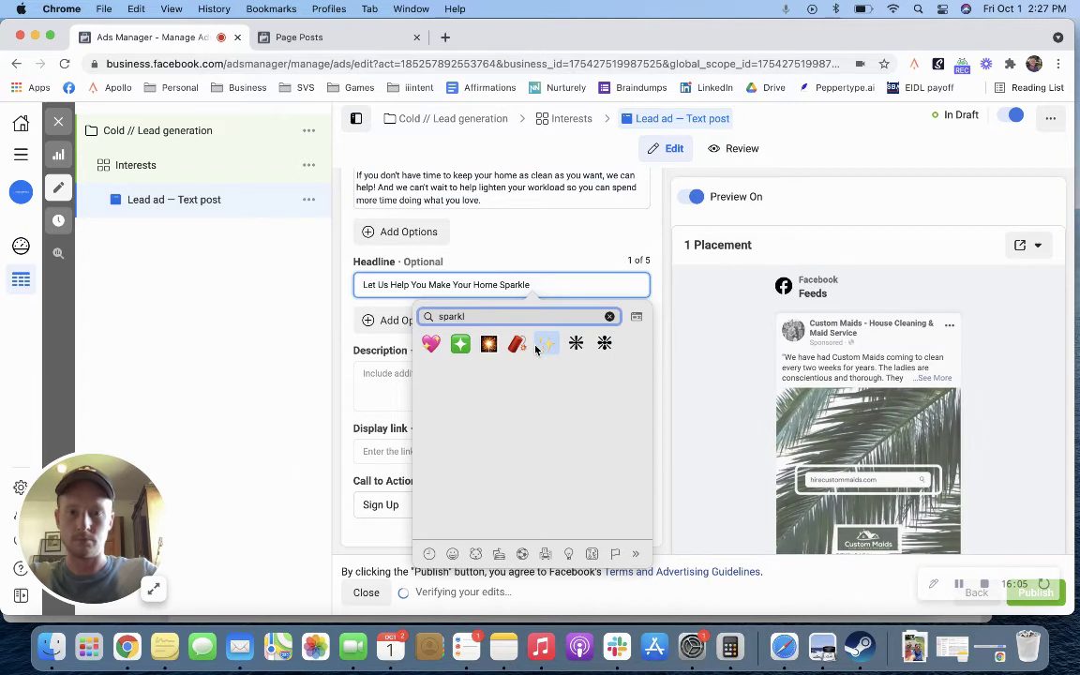
{"action": "left_click", "coordinate": [546, 344]}
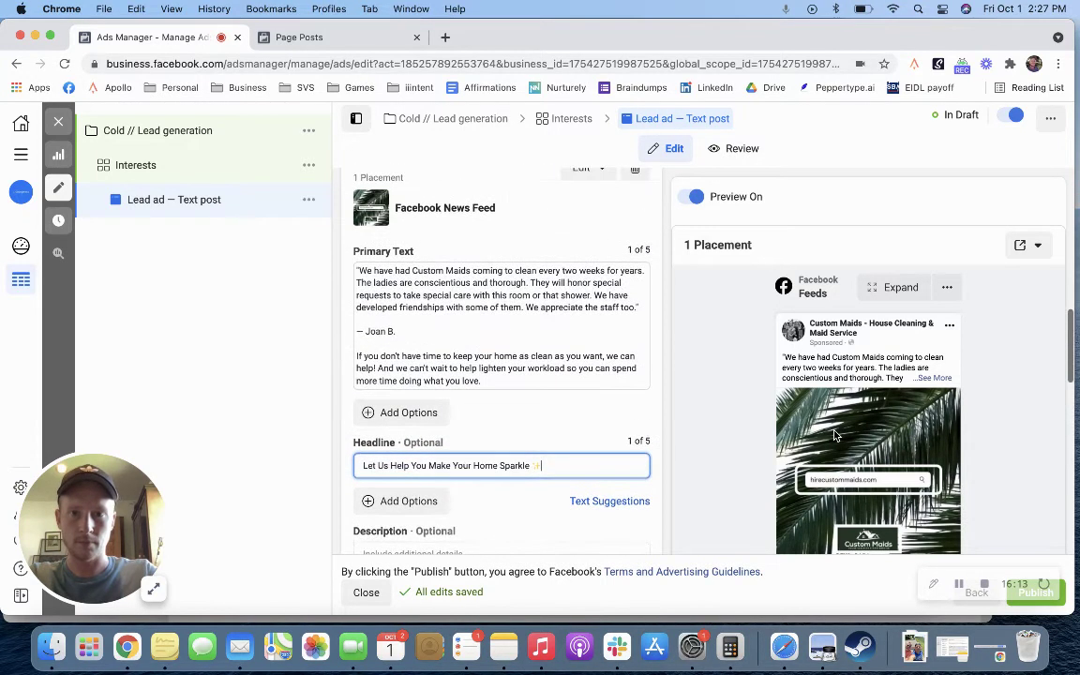
Step: Open the primary text with 'Looking for a home cleaning service in the Midland/Bay City/Saginaw area?' plus sparkles emoji
{"action": "left_click", "coordinate": [355, 271]}
{"action": "key", "text": "Return"}
{"action": "key", "text": "Return"}
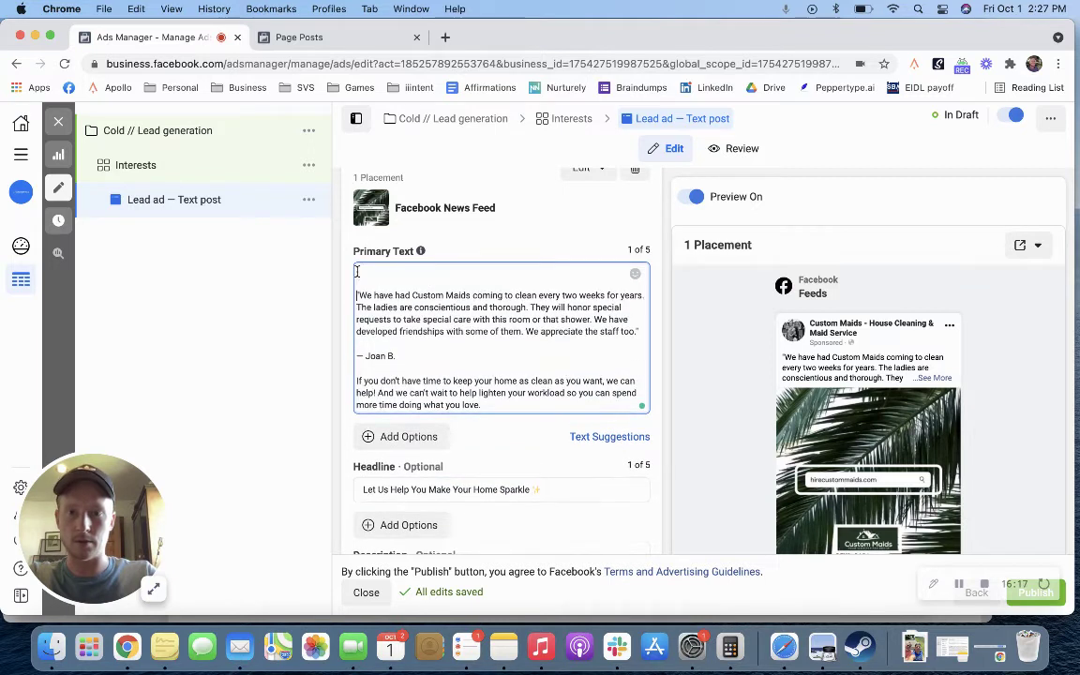
{"action": "type", "text": "Loo"}
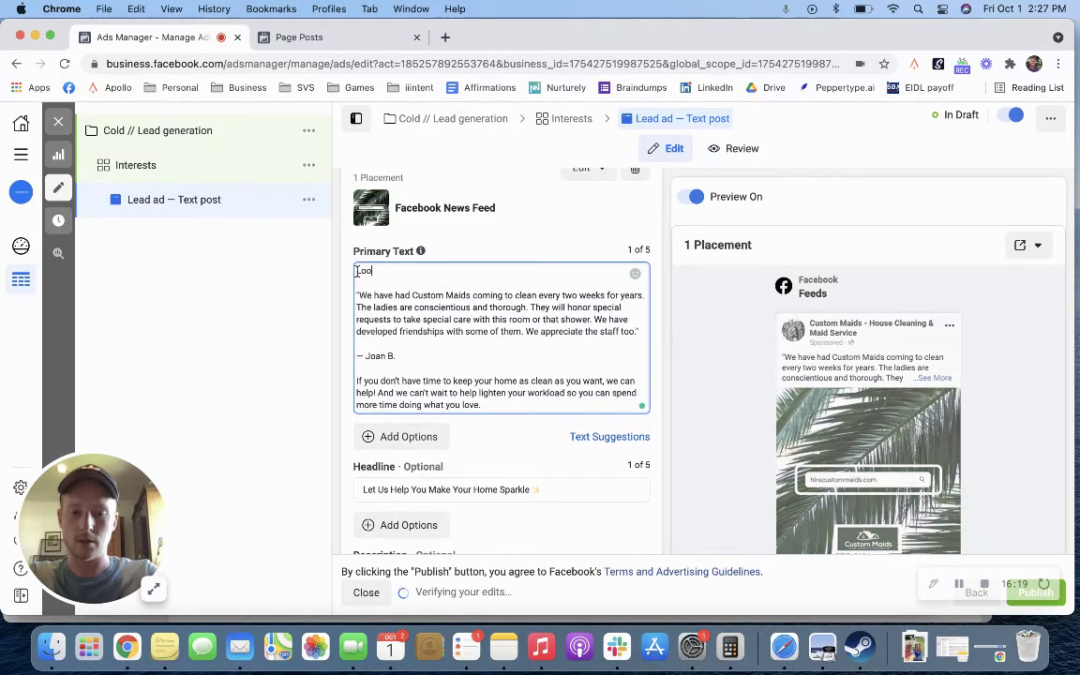
{"action": "type", "text": "king for a "}
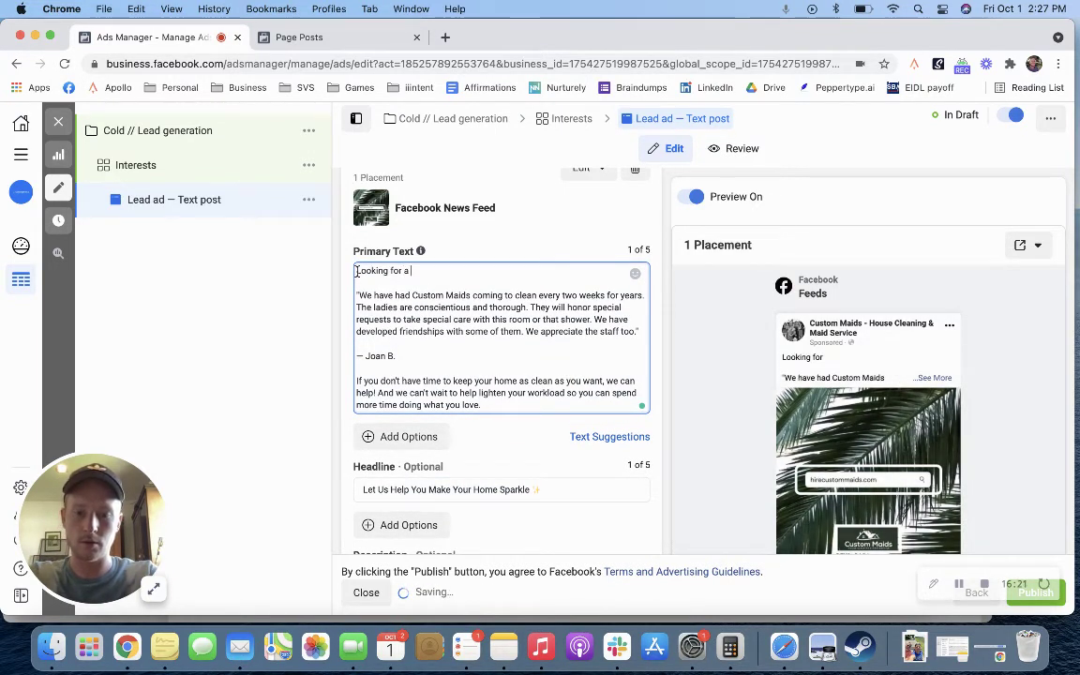
{"action": "type", "text": "home cleani"}
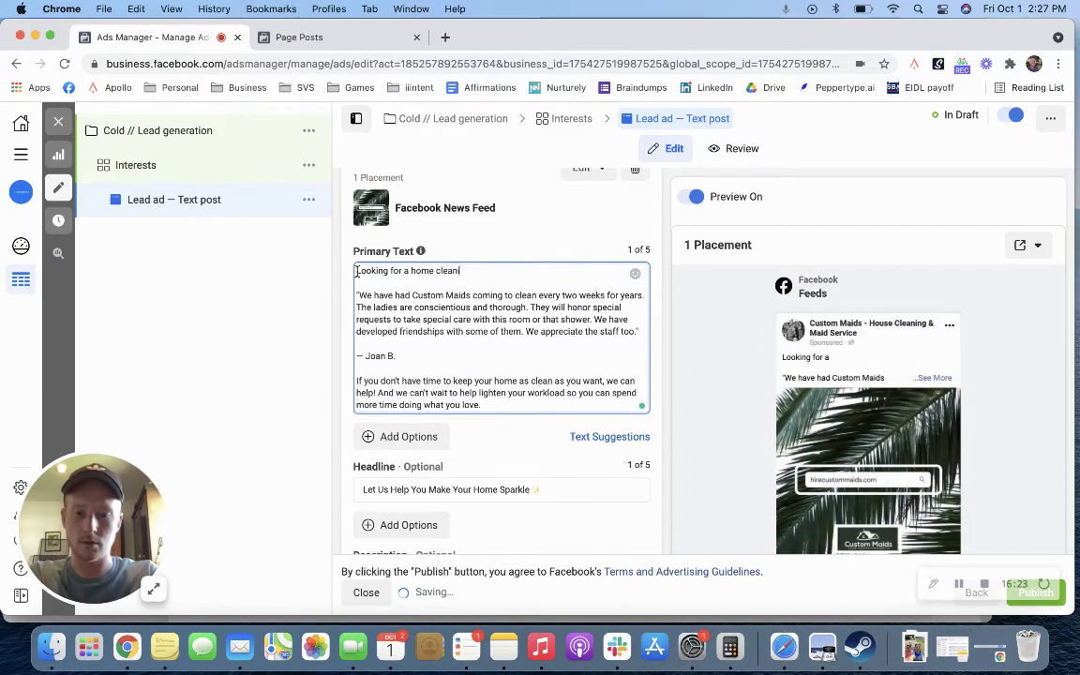
{"action": "type", "text": "ng service in "}
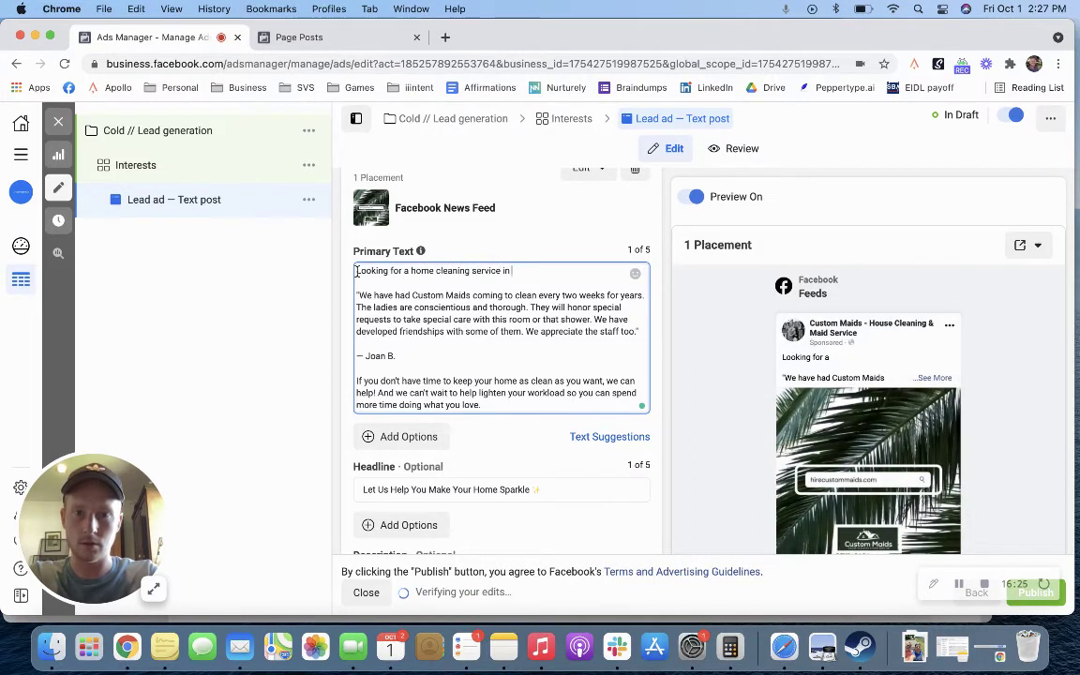
{"action": "type", "text": "the Mid"}
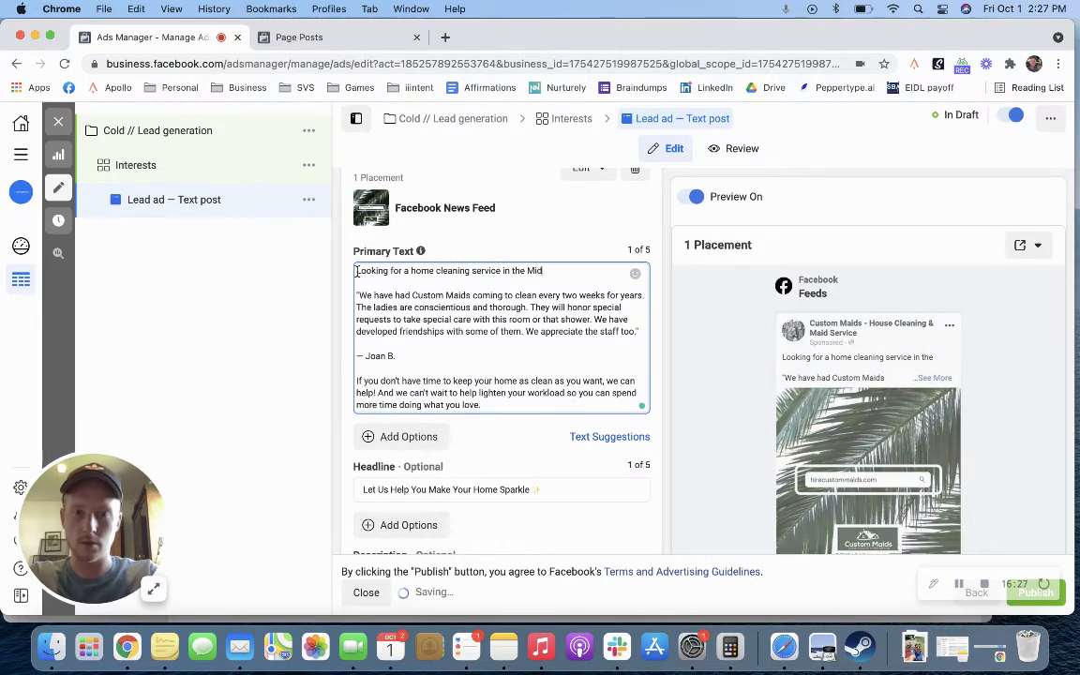
{"action": "type", "text": "land, Bay City,. Sagin"}
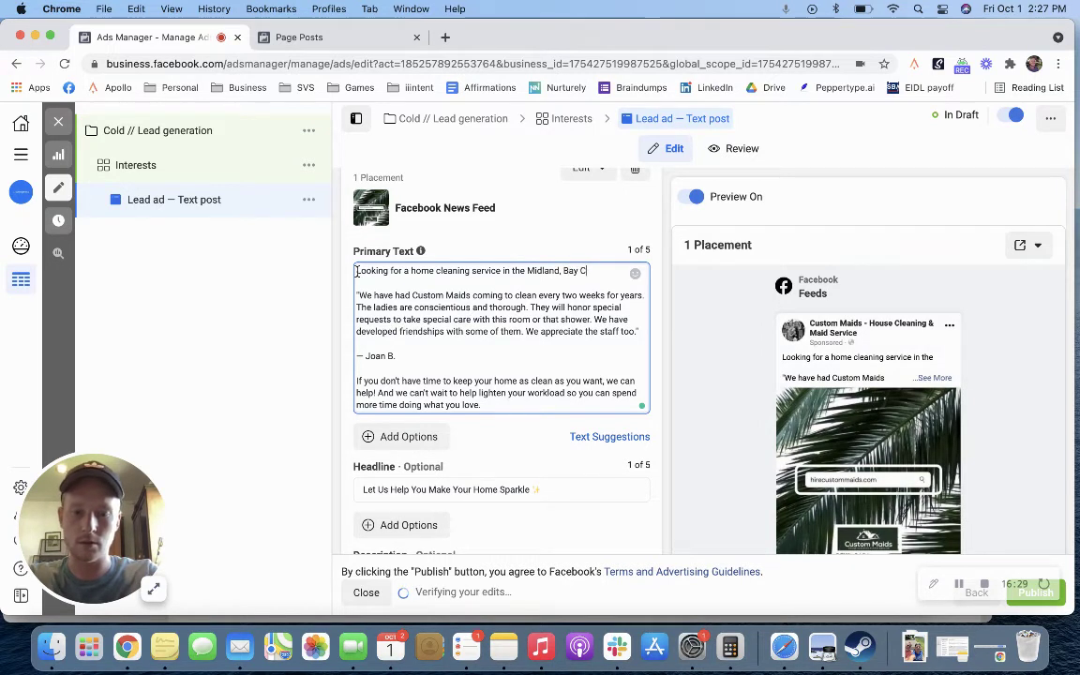
{"action": "key", "text": "BackSpace"}
{"action": "key", "text": "BackSpace"}
{"action": "key", "text": "BackSpace"}
{"action": "key", "text": "BackSpace"}
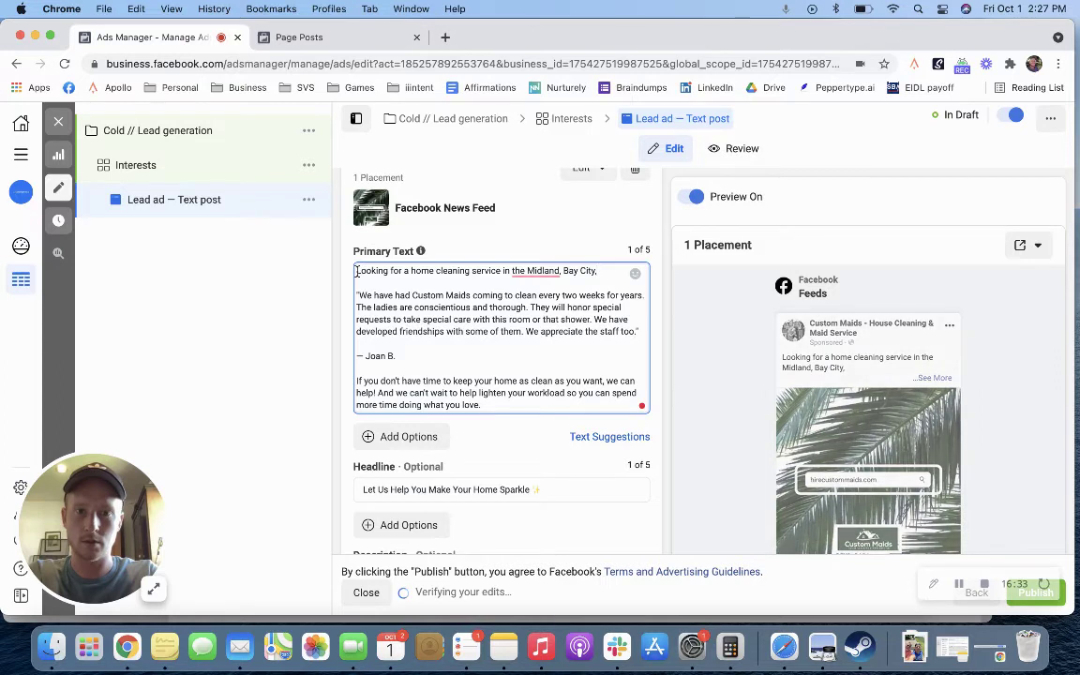
{"action": "key", "text": "BackSpace"}
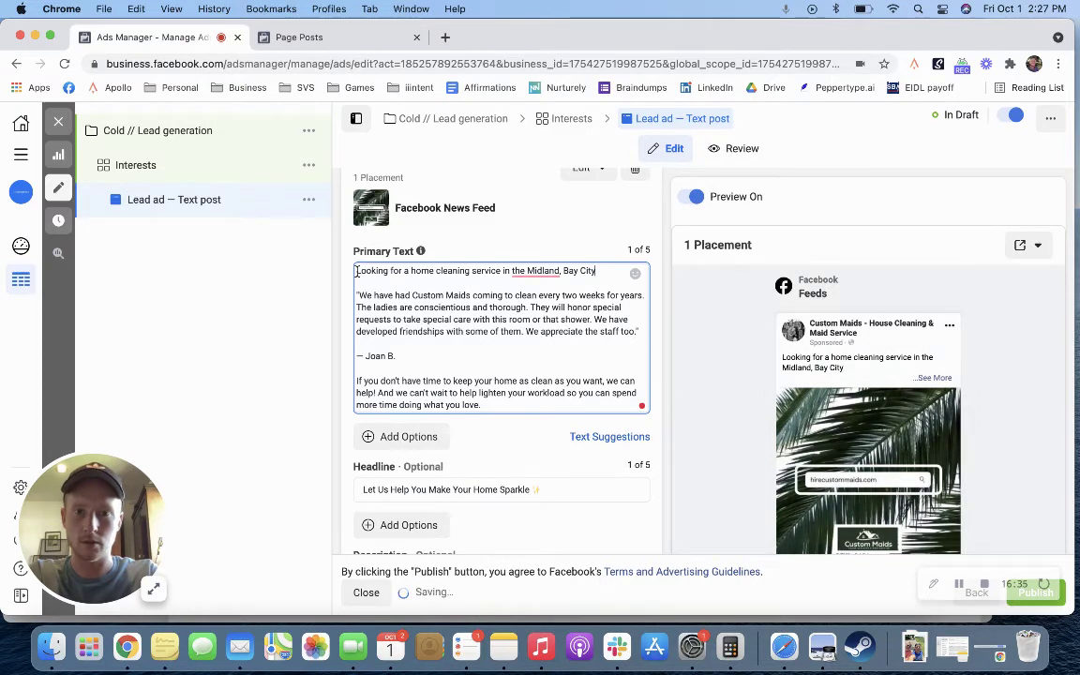
{"action": "type", "text": ","}
{"action": "key", "text": "BackSpace"}
{"action": "key", "text": "BackSpace"}
{"action": "key", "text": "BackSpace"}
{"action": "key", "text": "BackSpace"}
{"action": "key", "text": "BackSpace"}
{"action": "key", "text": "BackSpace"}
{"action": "key", "text": "BackSpace"}
{"action": "key", "text": "BackSpace"}
{"action": "key", "text": "BackSpace"}
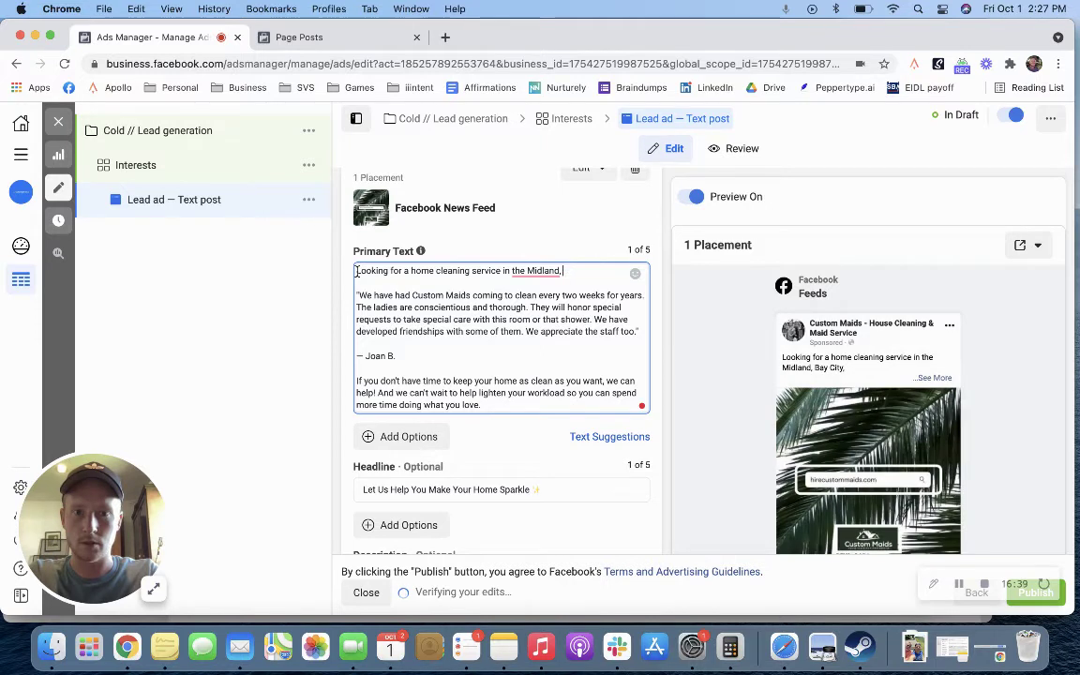
{"action": "key", "text": "BackSpace"}
{"action": "key", "text": "BackSpace"}
{"action": "type", "text": "/Bay"}
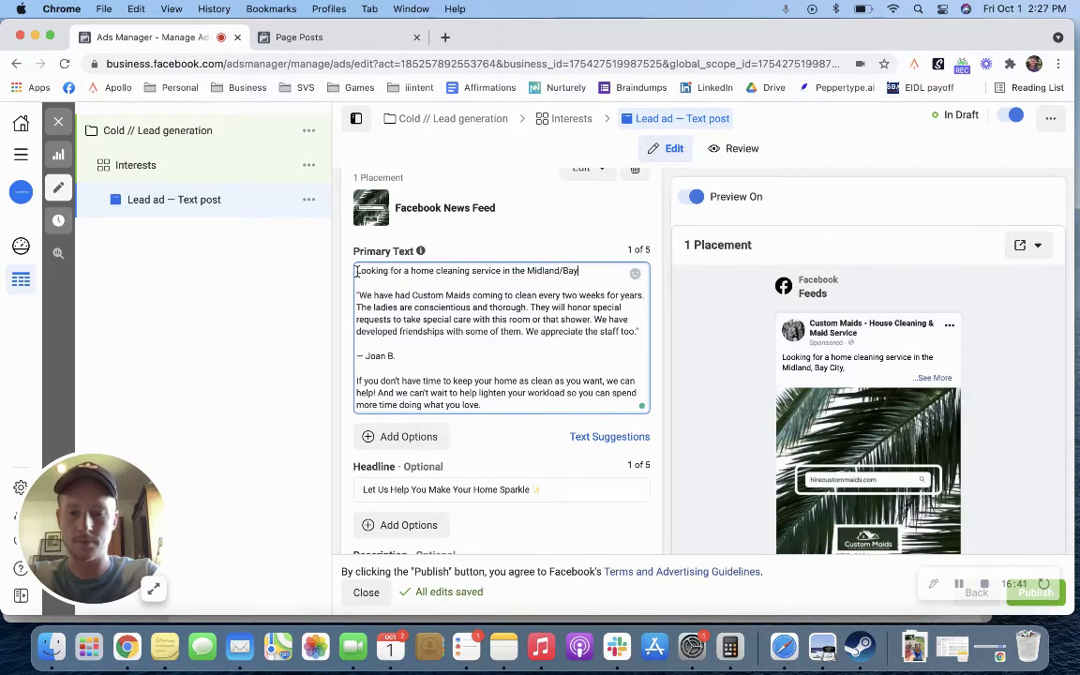
{"action": "type", "text": " City/Sag"}
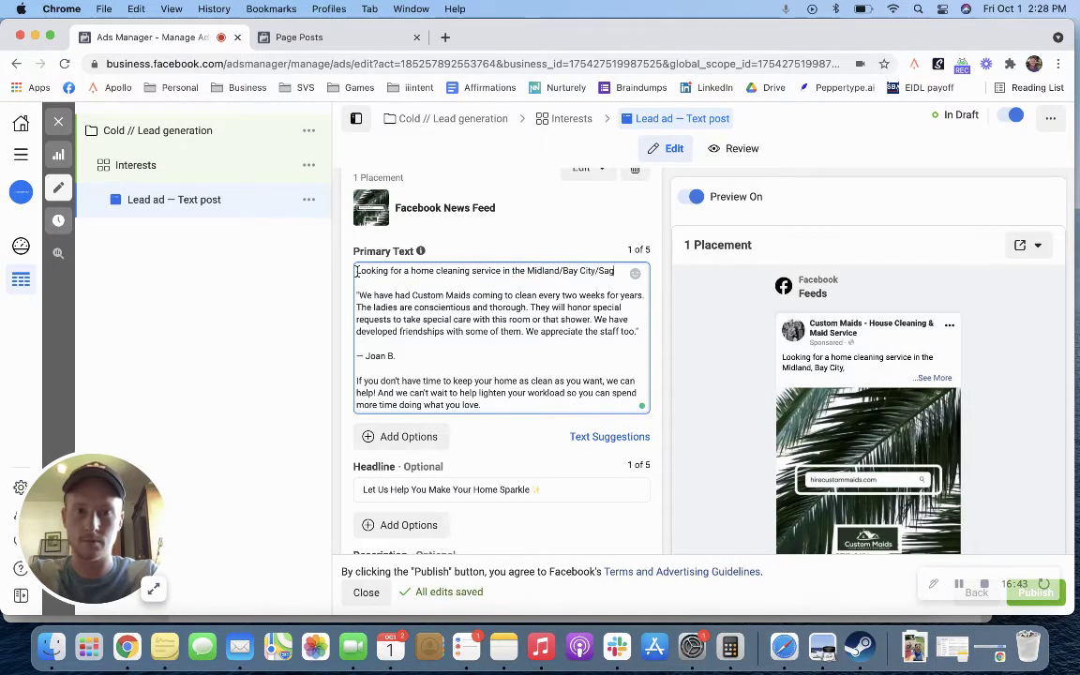
{"action": "type", "text": "inaw area?"}
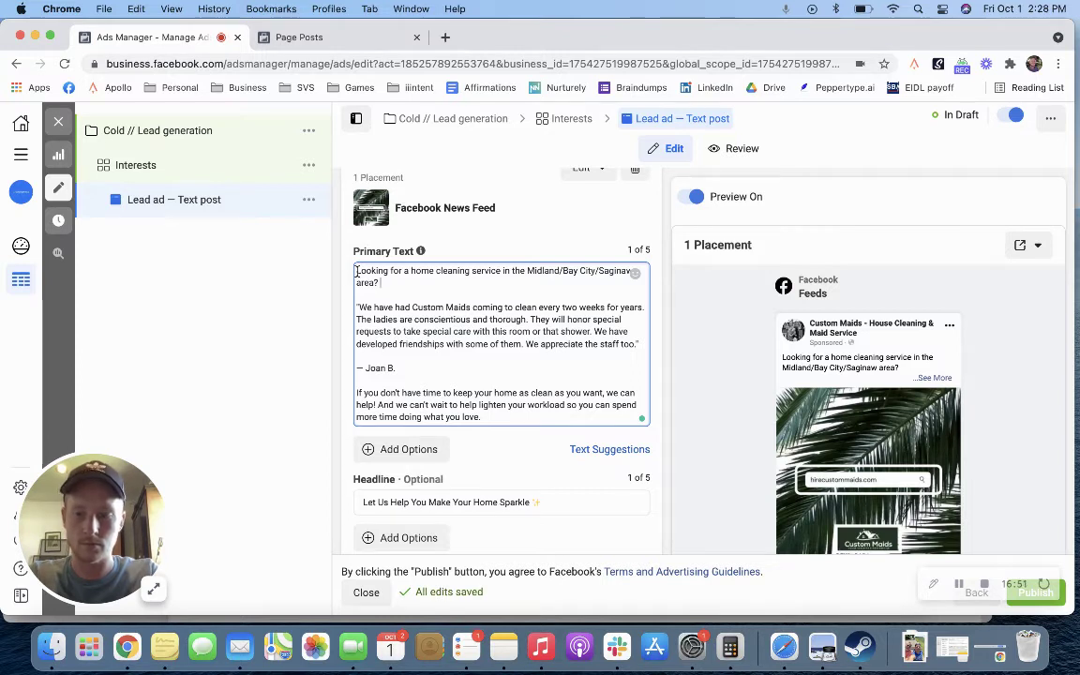
{"action": "key", "text": "ctrl+super+space"}
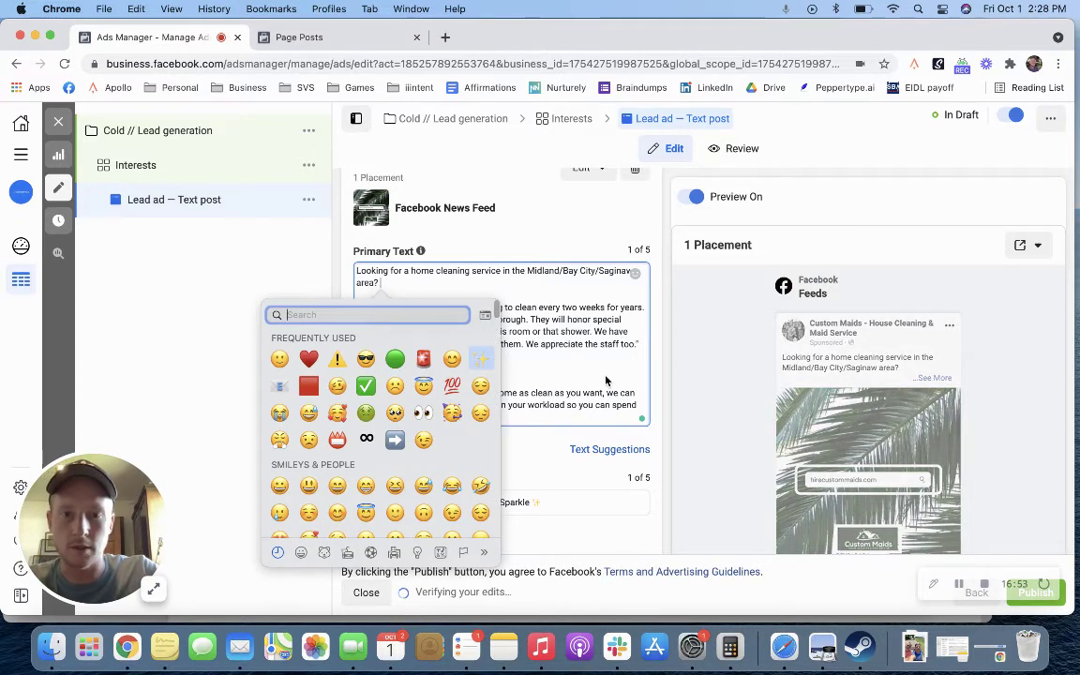
{"action": "key", "text": "Return"}
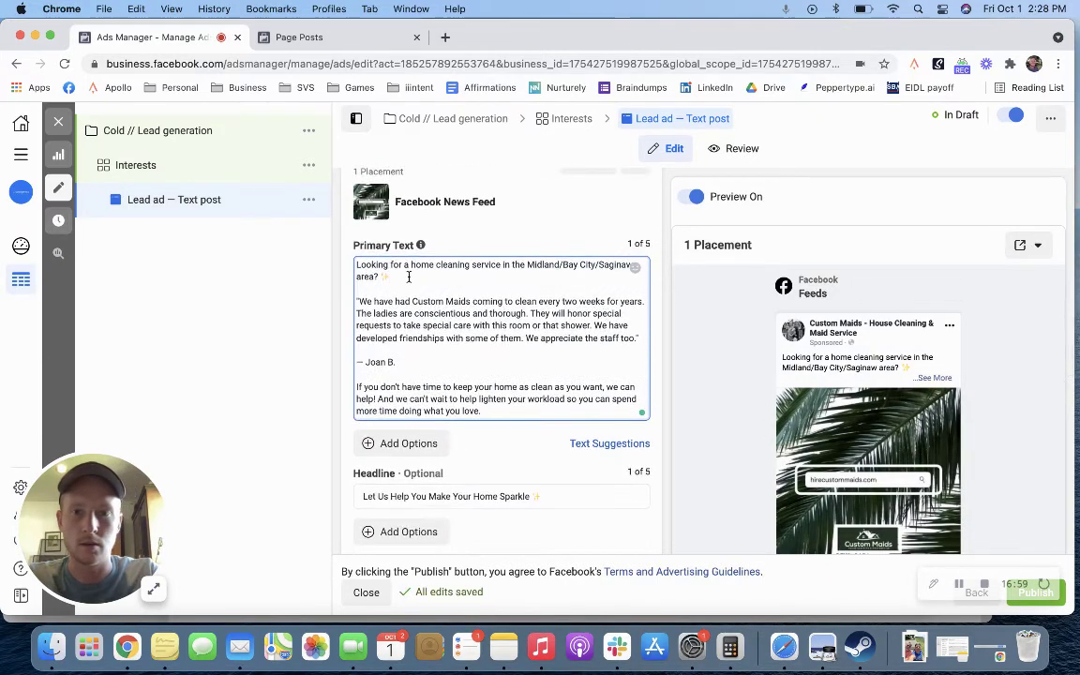
Step: Add the line about requesting your Free In-Person Estimate in under 15 seconds, ending with a smiley
{"action": "key", "text": "Return"}
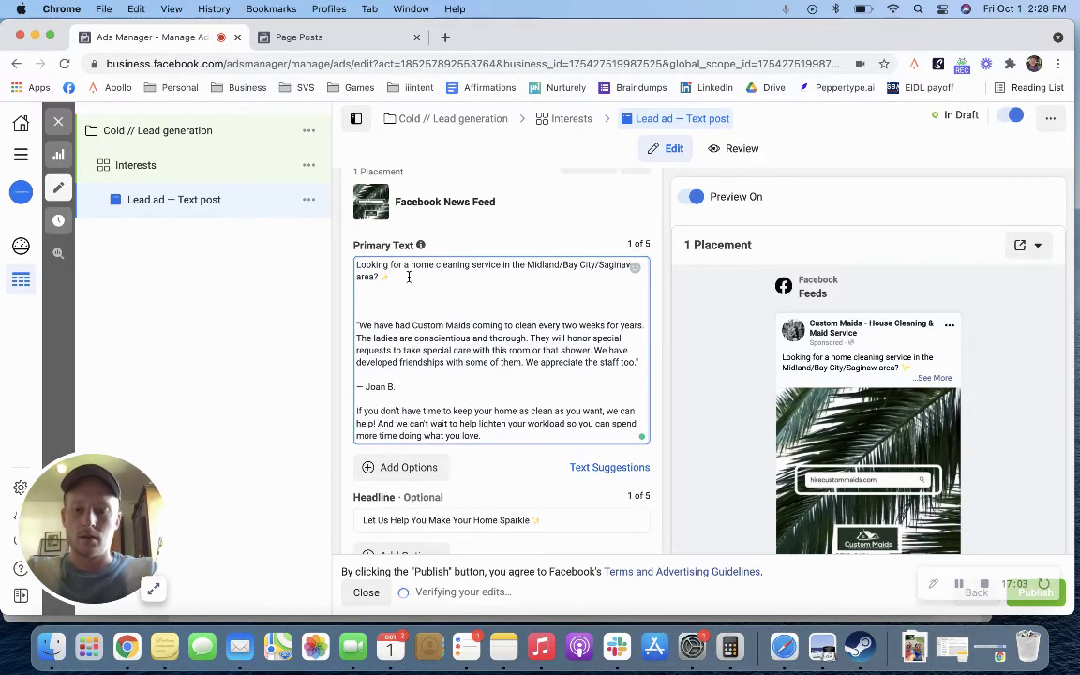
{"action": "type", "text": "It takes less l"}
{"action": "type", "text": "han 15 seconds to su"}
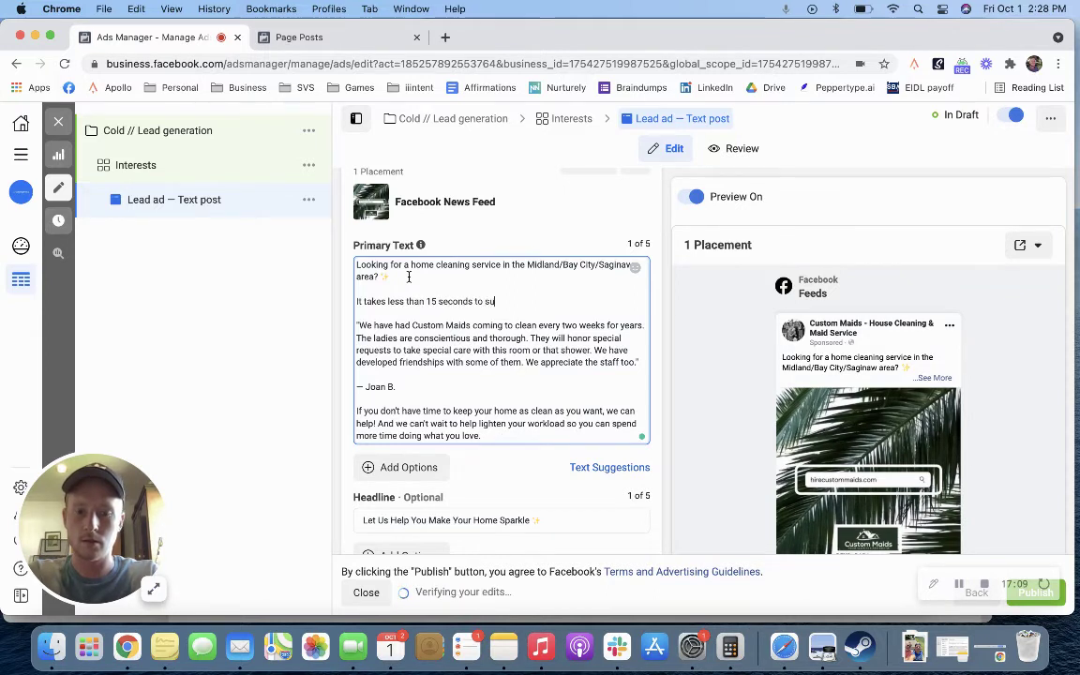
{"action": "key", "text": "BackSpace"}
{"action": "key", "text": "BackSpace"}
{"action": "key", "text": "BackSpace"}
{"action": "type", "text": "request your"}
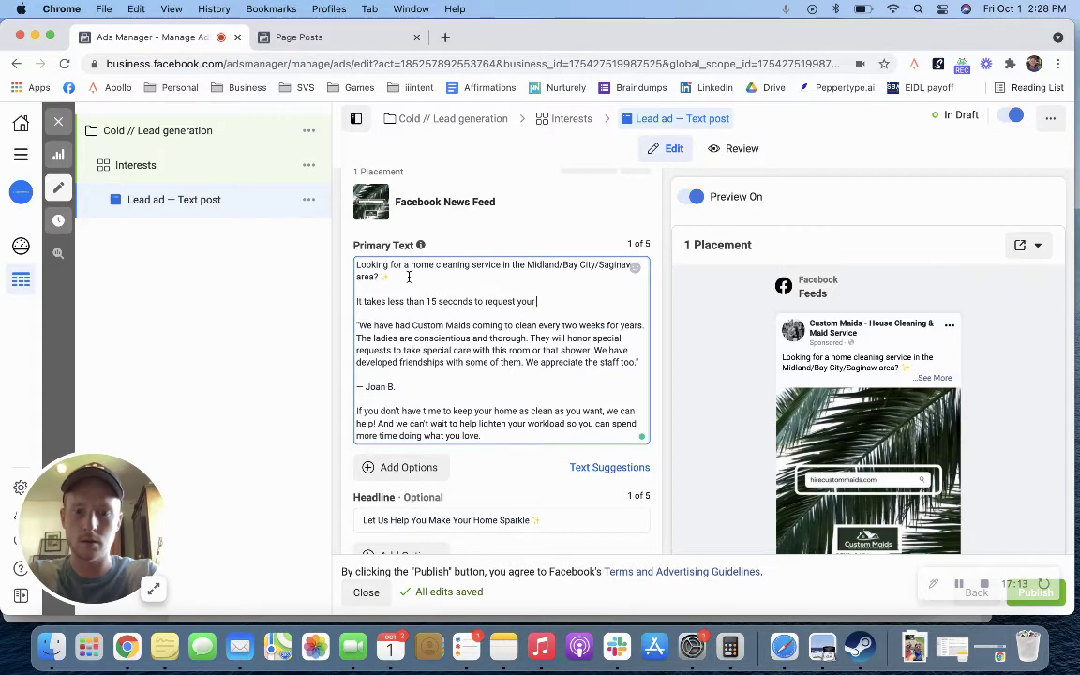
{"action": "type", "text": " Free in"}
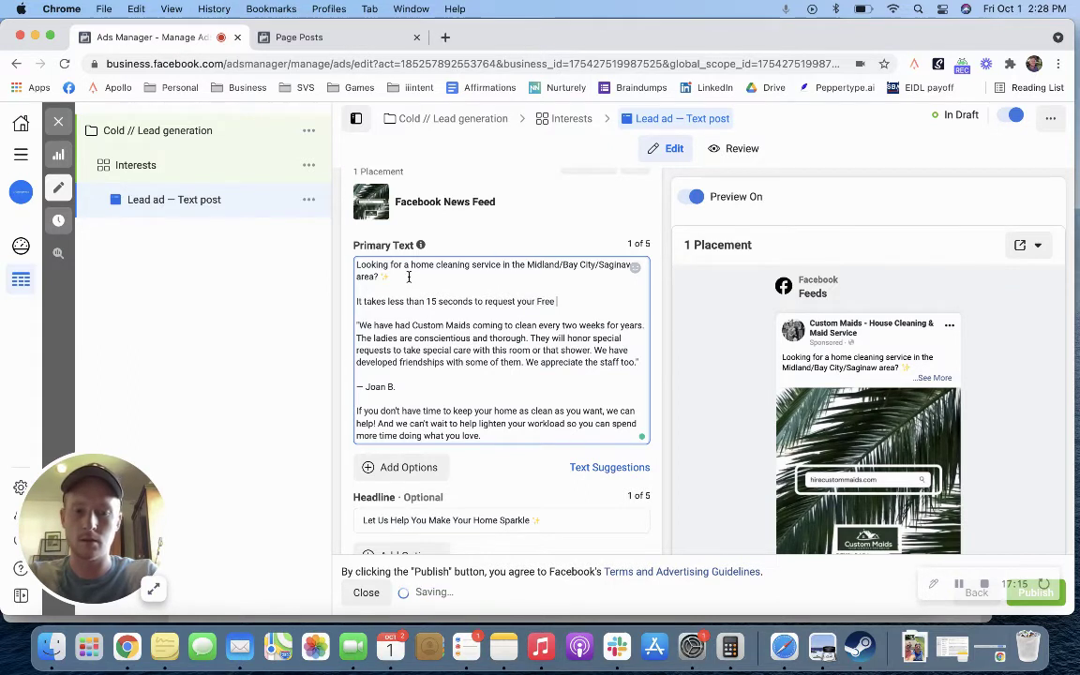
{"action": "key", "text": "BackSpace"}
{"action": "key", "text": "BackSpace"}
{"action": "type", "text": "In-Person Es"}
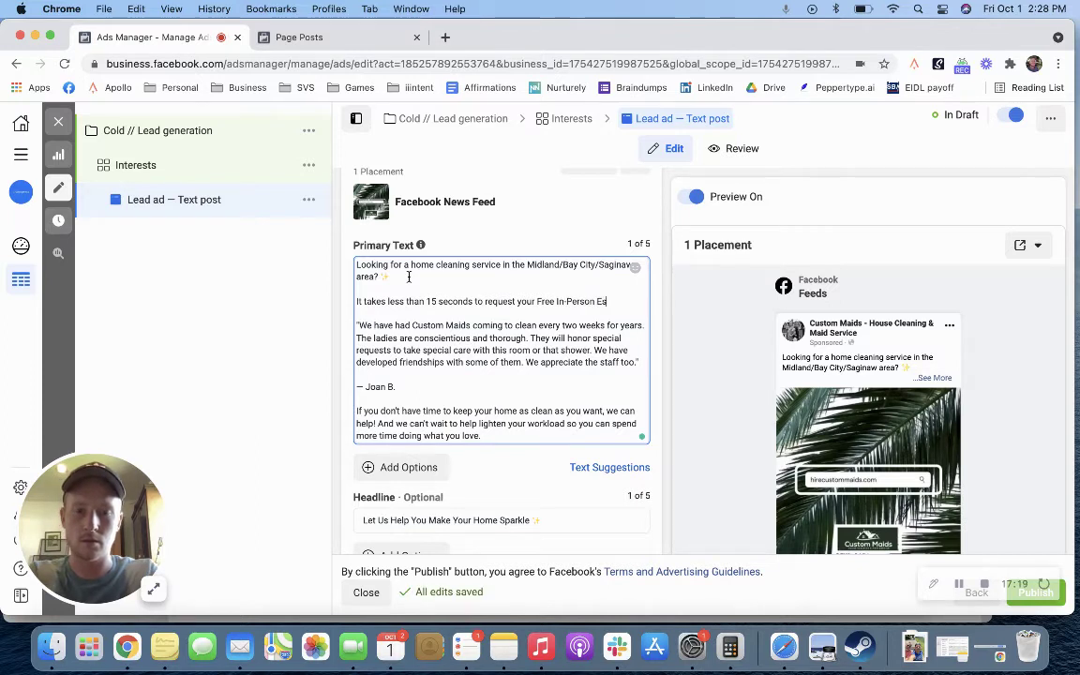
{"action": "type", "text": "timate."}
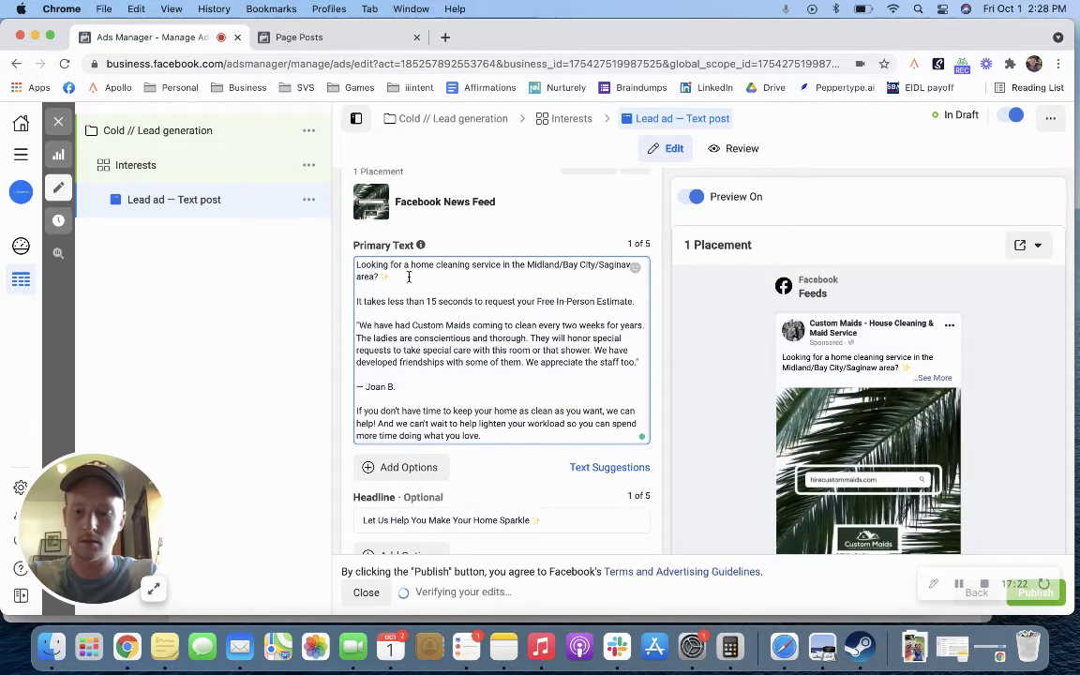
{"action": "key", "text": "ctrl+super+space"}
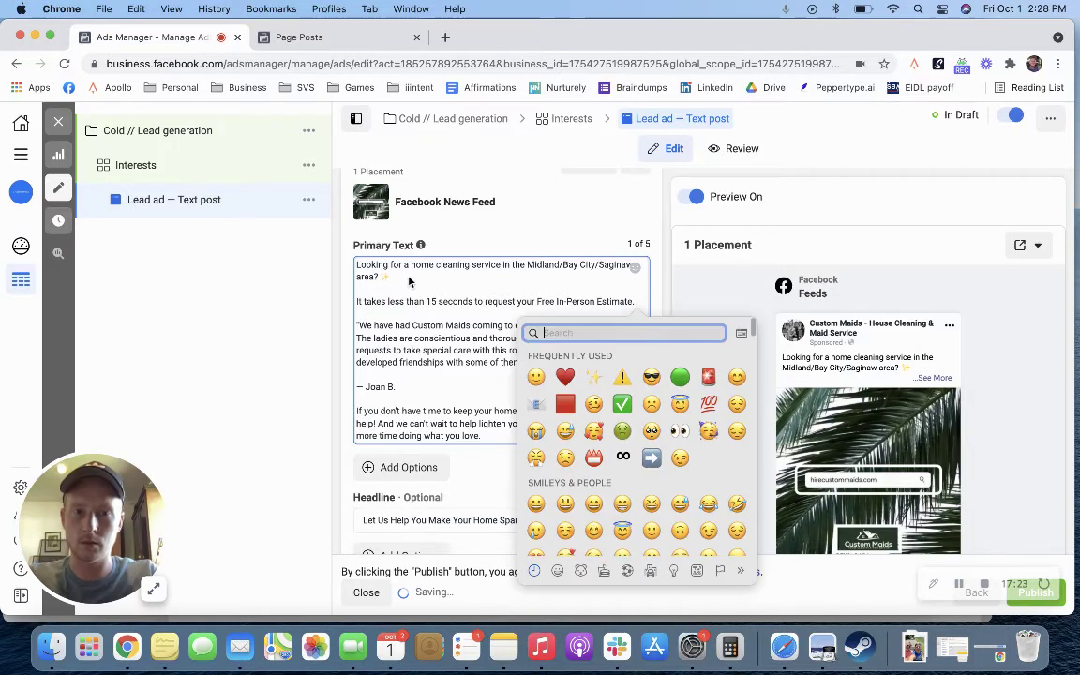
{"action": "left_click", "coordinate": [535, 378]}
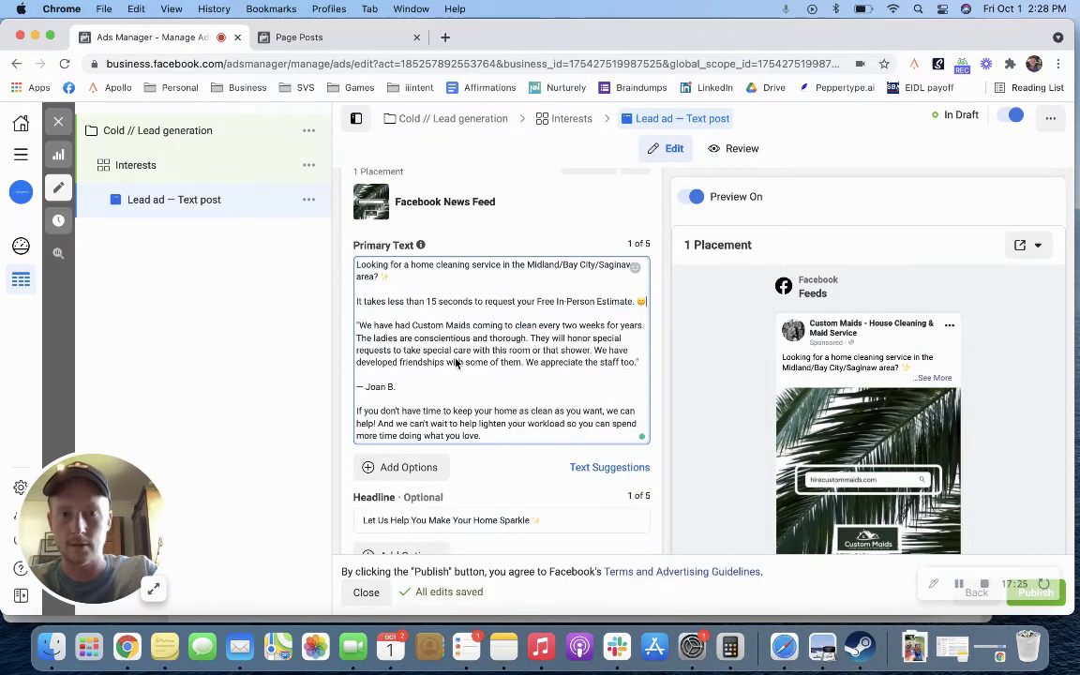
{"action": "scroll", "coordinate": [459, 356], "scroll_direction": "down", "scroll_amount": 4}
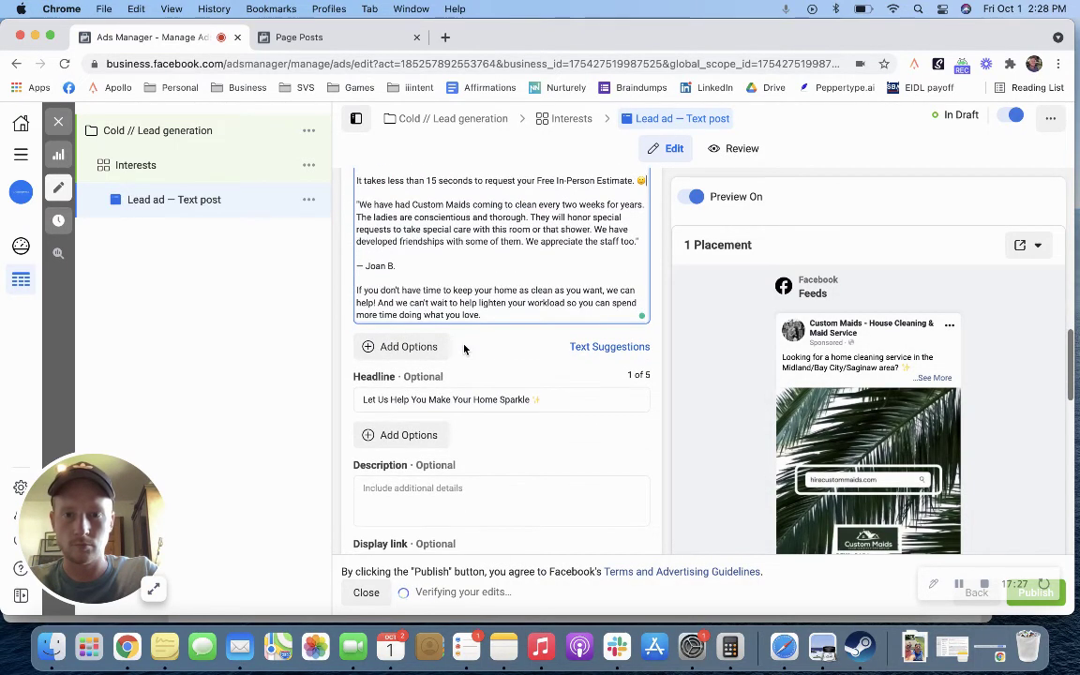
{"action": "scroll", "coordinate": [463, 348], "scroll_direction": "down", "scroll_amount": 1}
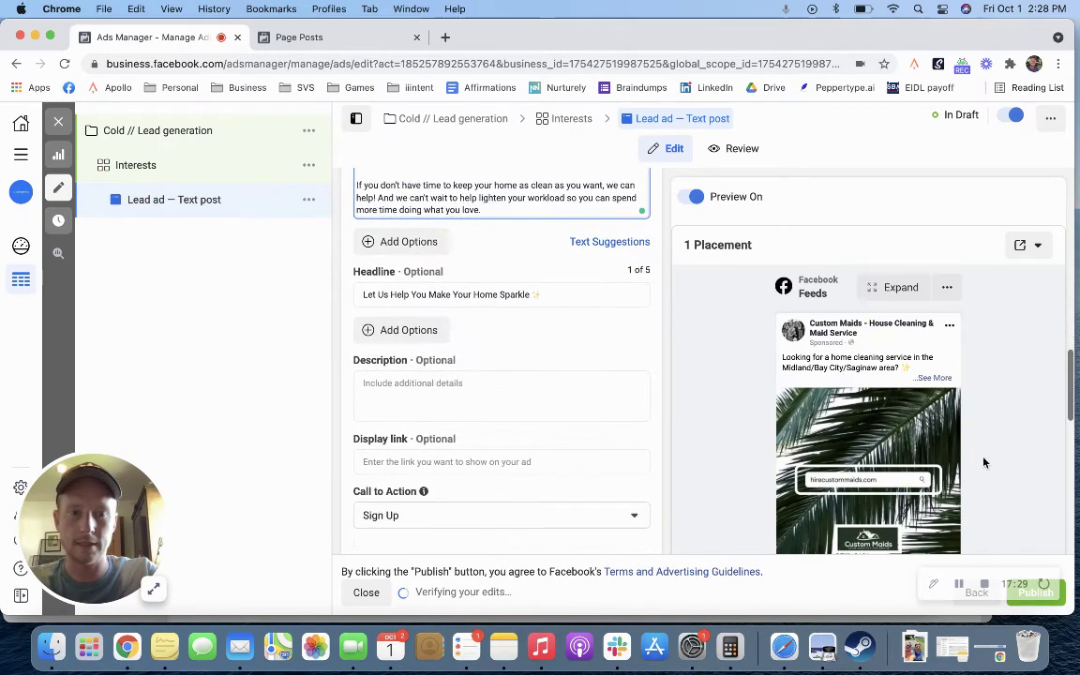
{"action": "scroll", "coordinate": [726, 414], "scroll_direction": "down", "scroll_amount": 8}
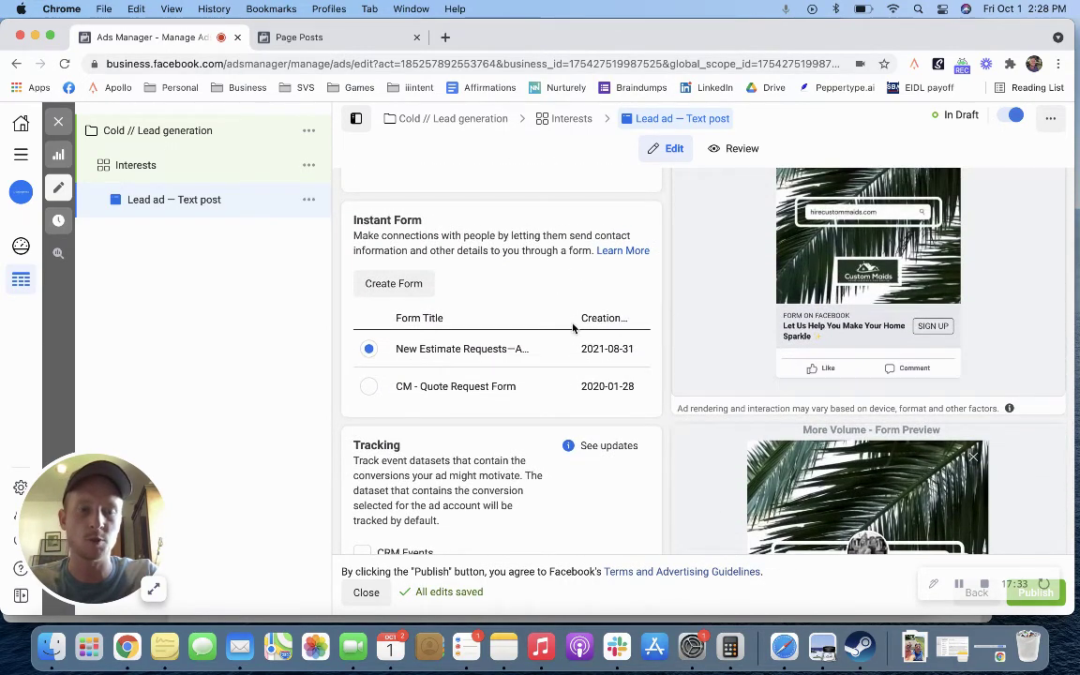
Step: Copy the primary text's opening question into the Description field
{"action": "scroll", "coordinate": [571, 323], "scroll_direction": "up", "scroll_amount": 5}
{"action": "scroll", "coordinate": [573, 327], "scroll_direction": "up", "scroll_amount": 3}
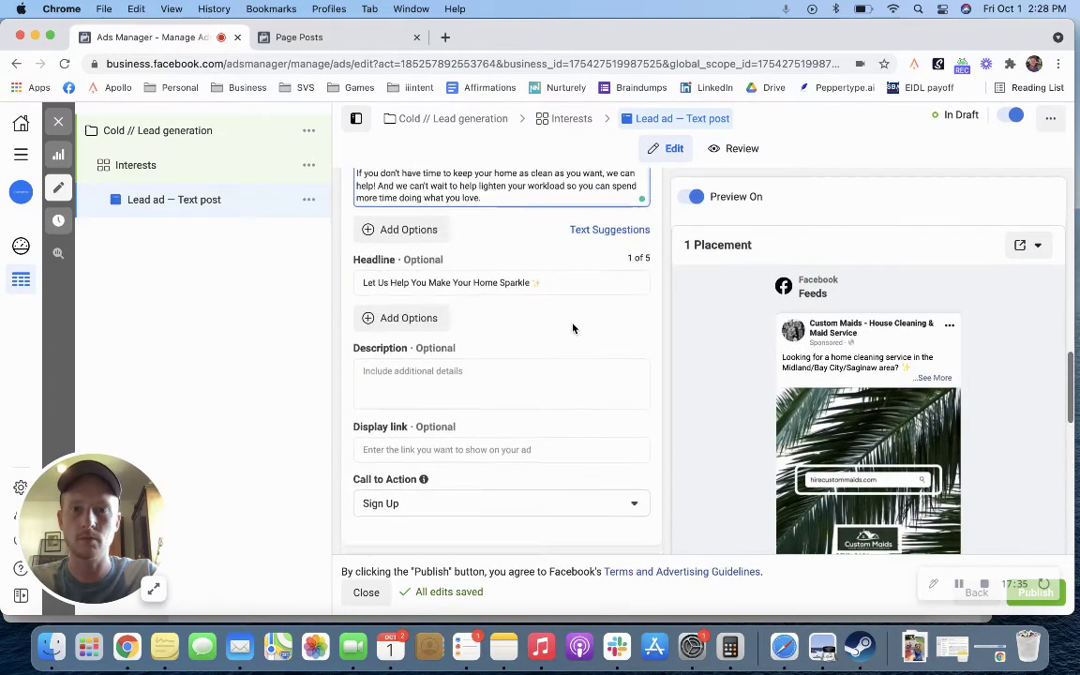
{"action": "scroll", "coordinate": [572, 327], "scroll_direction": "up", "scroll_amount": 4}
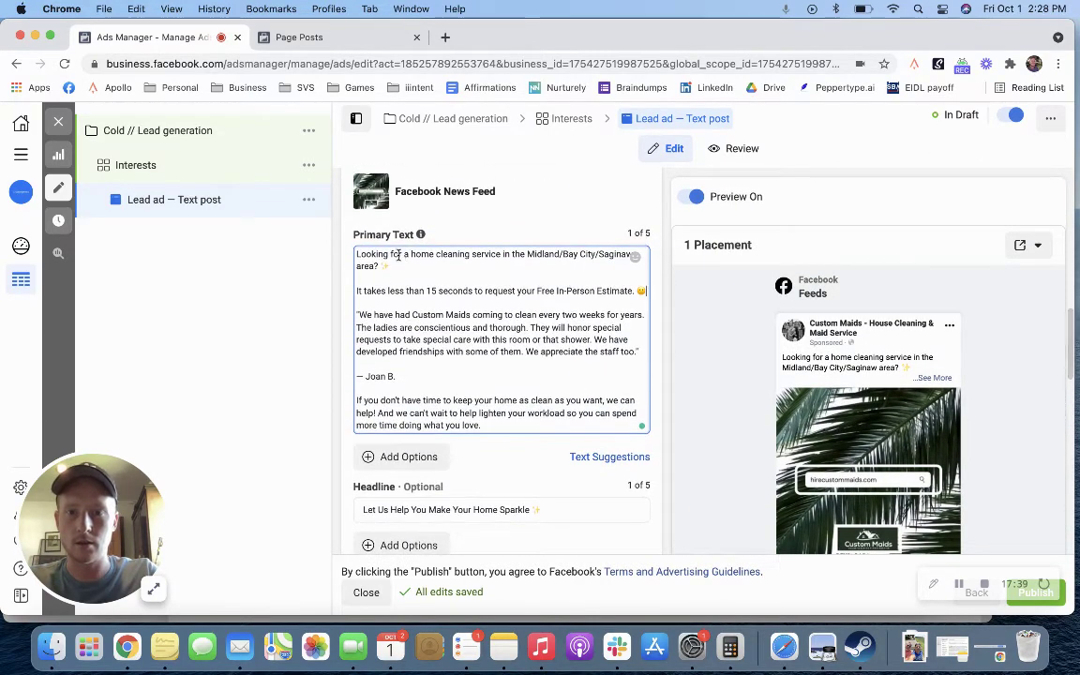
{"action": "left_click_drag", "start_coordinate": [397, 264], "coordinate": [353, 258]}
{"action": "key", "text": "cmd+c"}
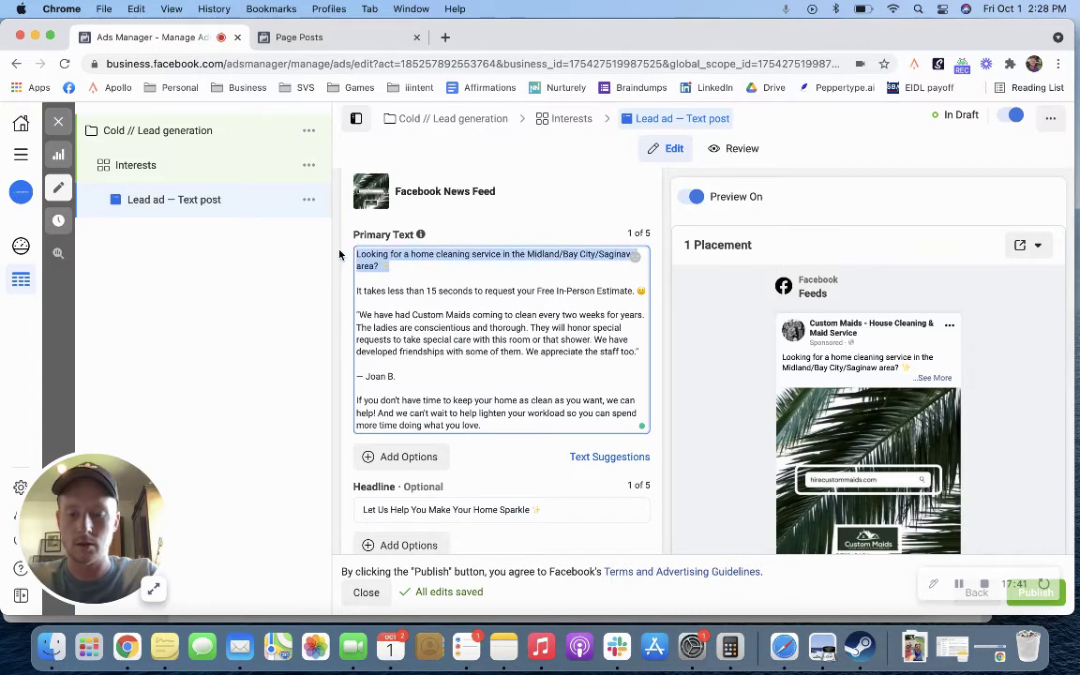
{"action": "scroll", "coordinate": [463, 366], "scroll_direction": "down", "scroll_amount": 4}
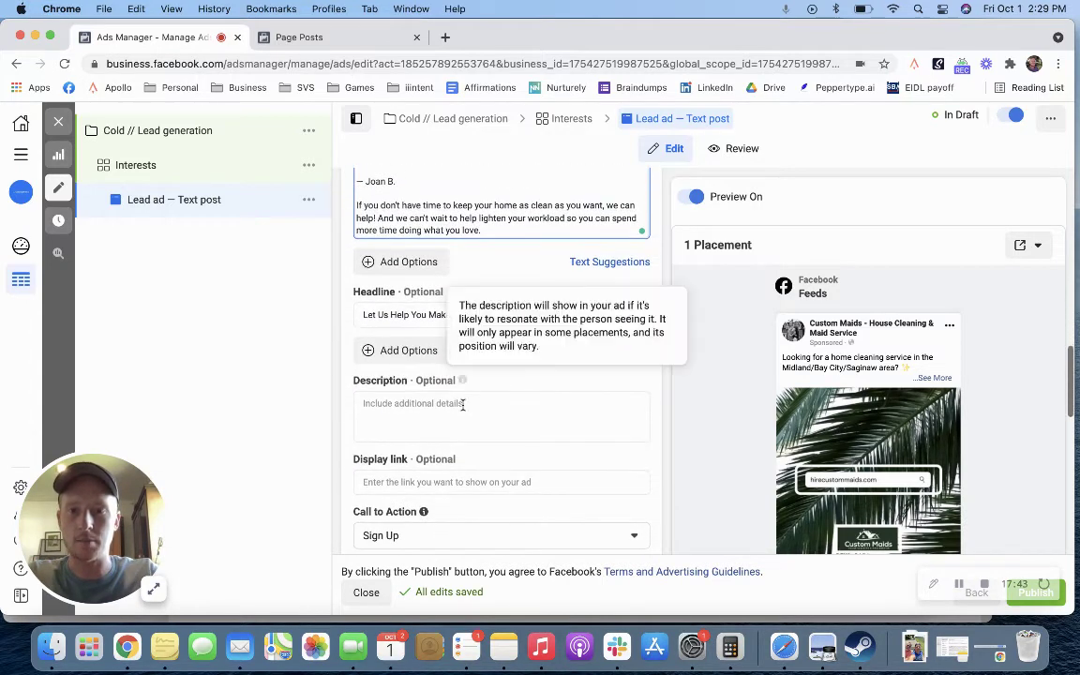
{"action": "left_click", "coordinate": [463, 405]}
{"action": "key", "text": "cmd+v"}
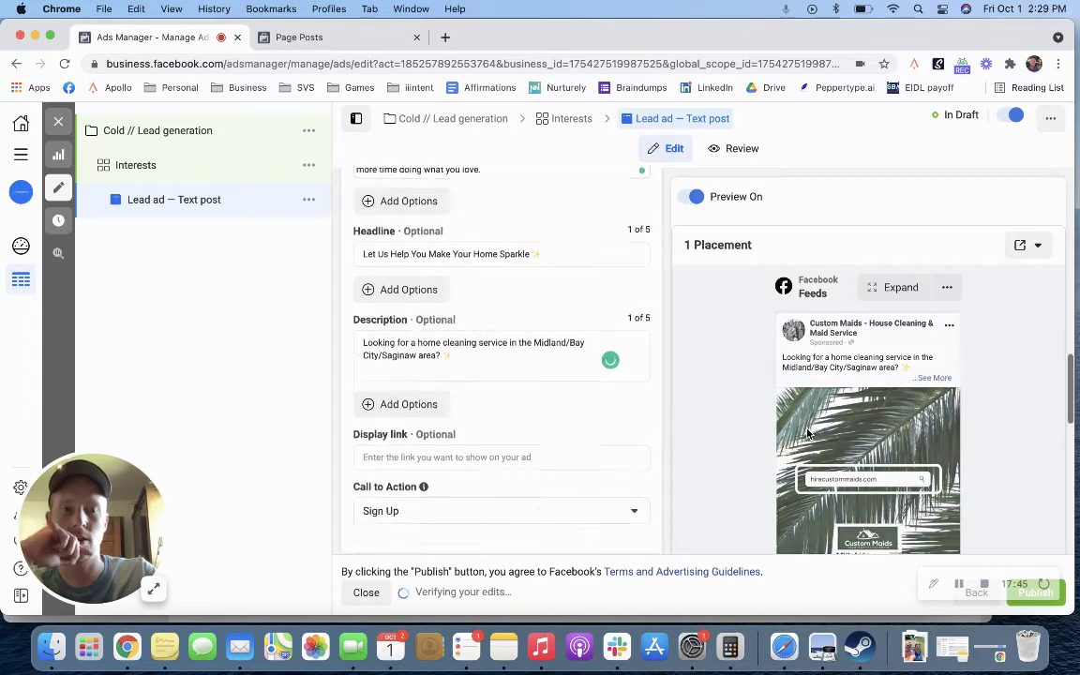
{"action": "scroll", "coordinate": [726, 385], "scroll_direction": "down", "scroll_amount": 3}
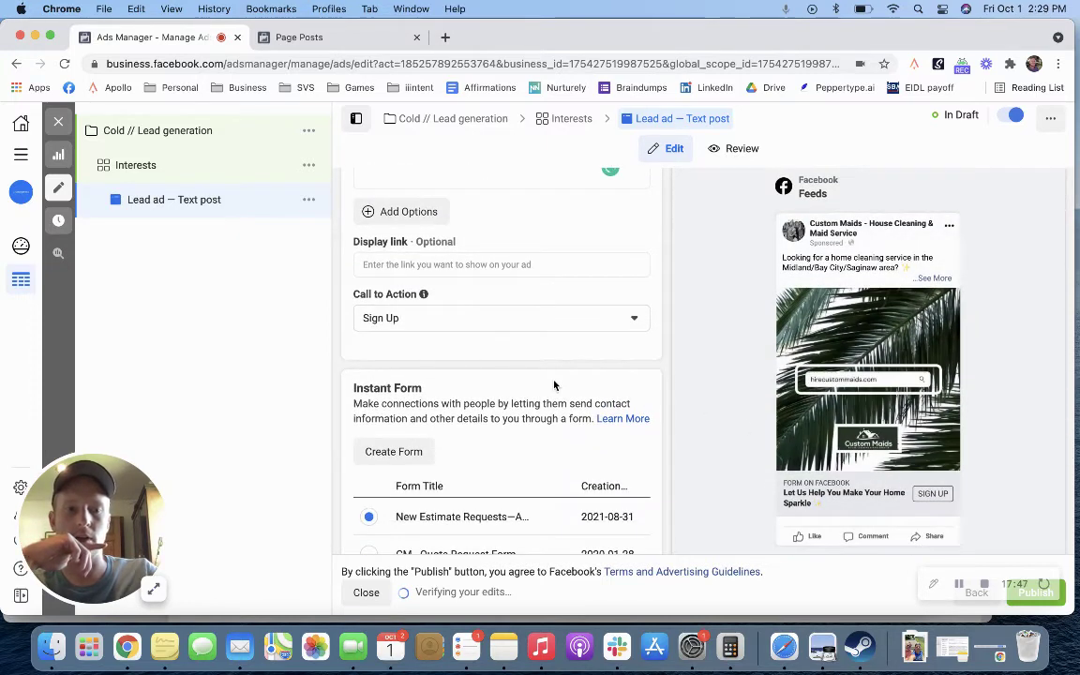
{"action": "scroll", "coordinate": [554, 384], "scroll_direction": "up", "scroll_amount": 10}
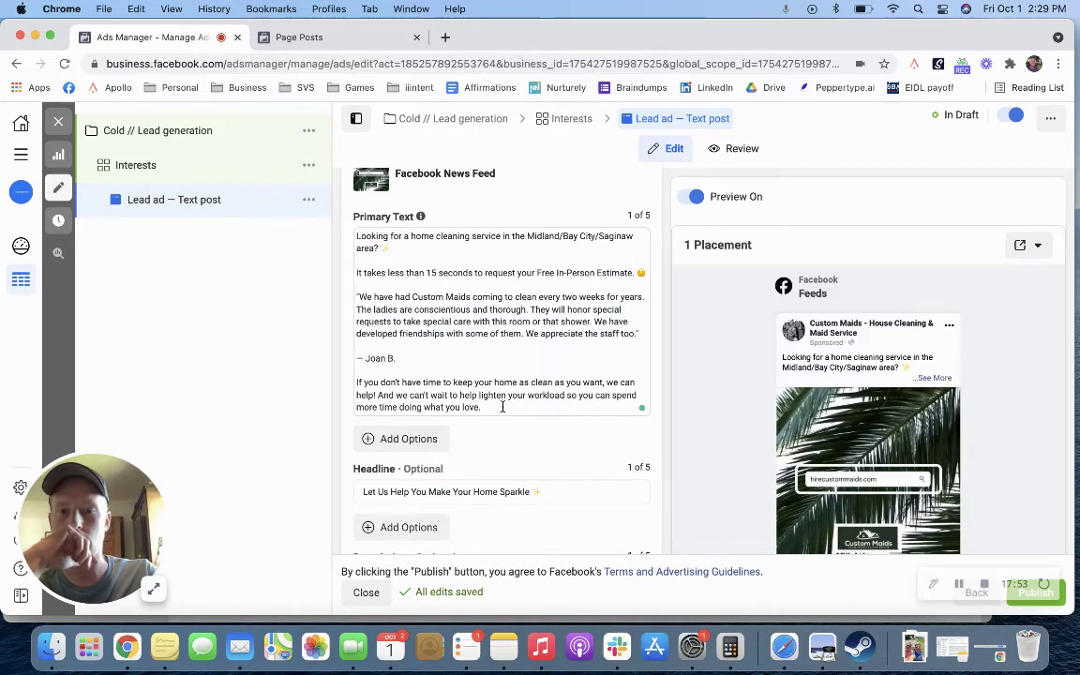
Step: Set the ad's call to action to Get Quote
{"action": "left_click", "coordinate": [502, 406]}
{"action": "scroll", "coordinate": [502, 408], "scroll_direction": "down", "scroll_amount": 3}
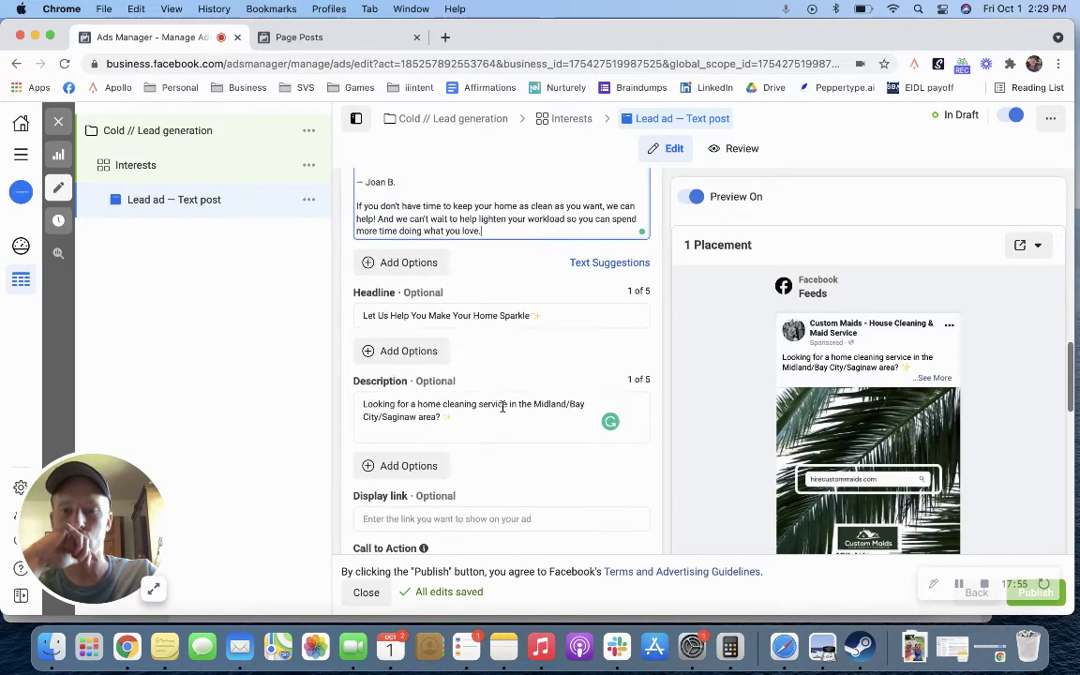
{"action": "scroll", "coordinate": [502, 410], "scroll_direction": "down", "scroll_amount": 2}
{"action": "left_click", "coordinate": [503, 421]}
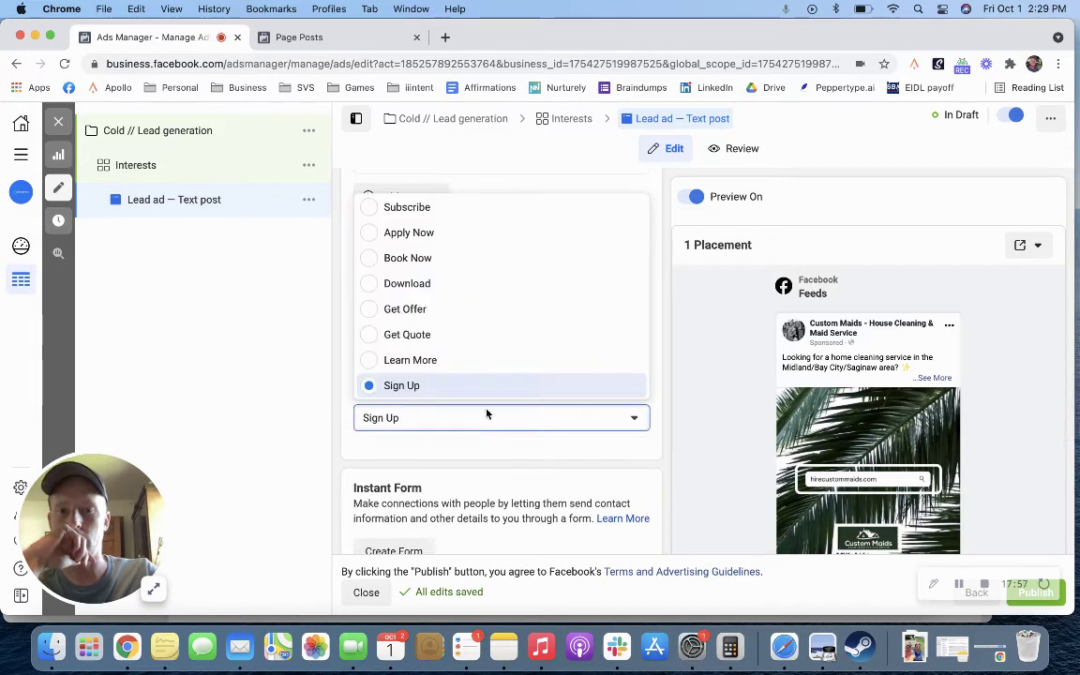
{"action": "left_click", "coordinate": [443, 334]}
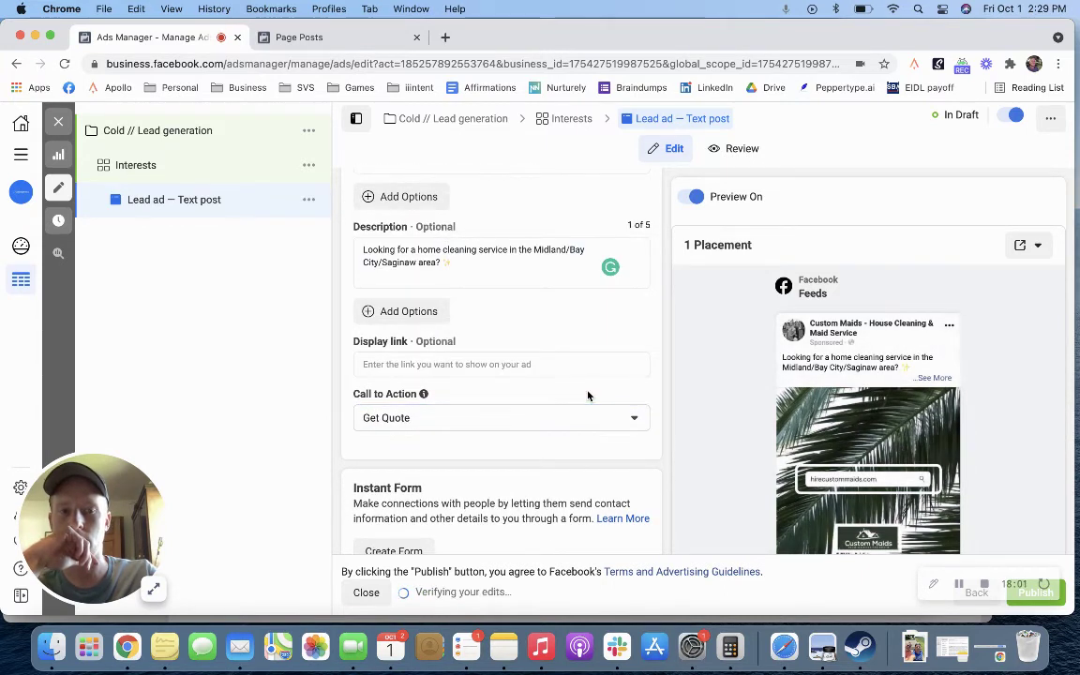
{"action": "scroll", "coordinate": [588, 405], "scroll_direction": "down", "scroll_amount": 4}
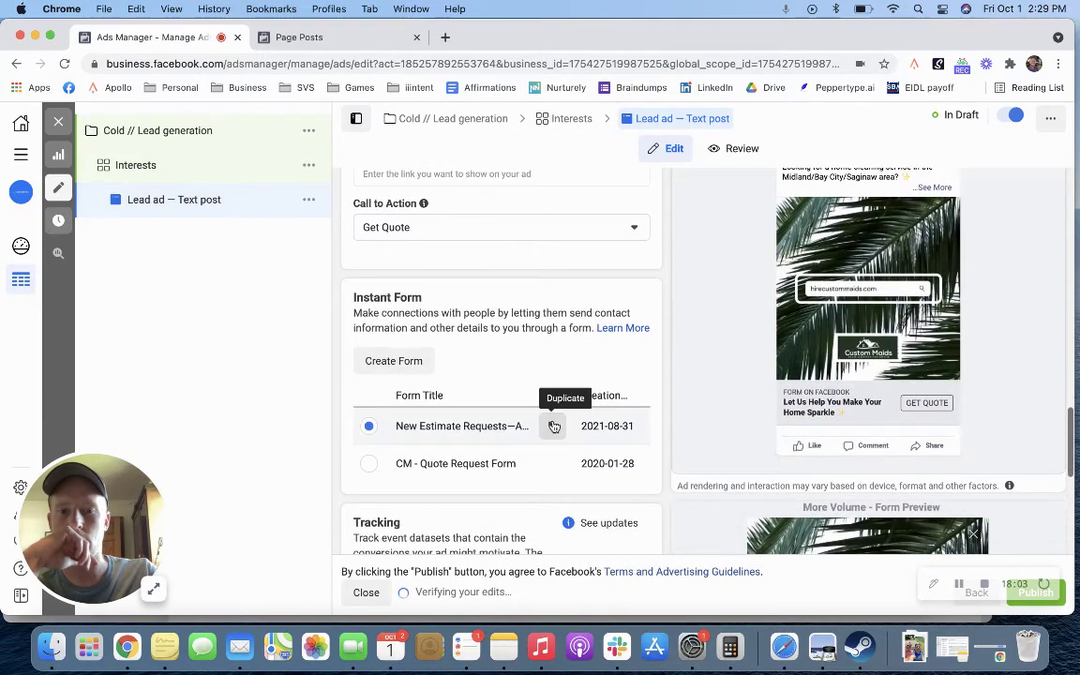
{"action": "left_click", "coordinate": [393, 360]}
{"action": "left_click", "coordinate": [914, 147]}
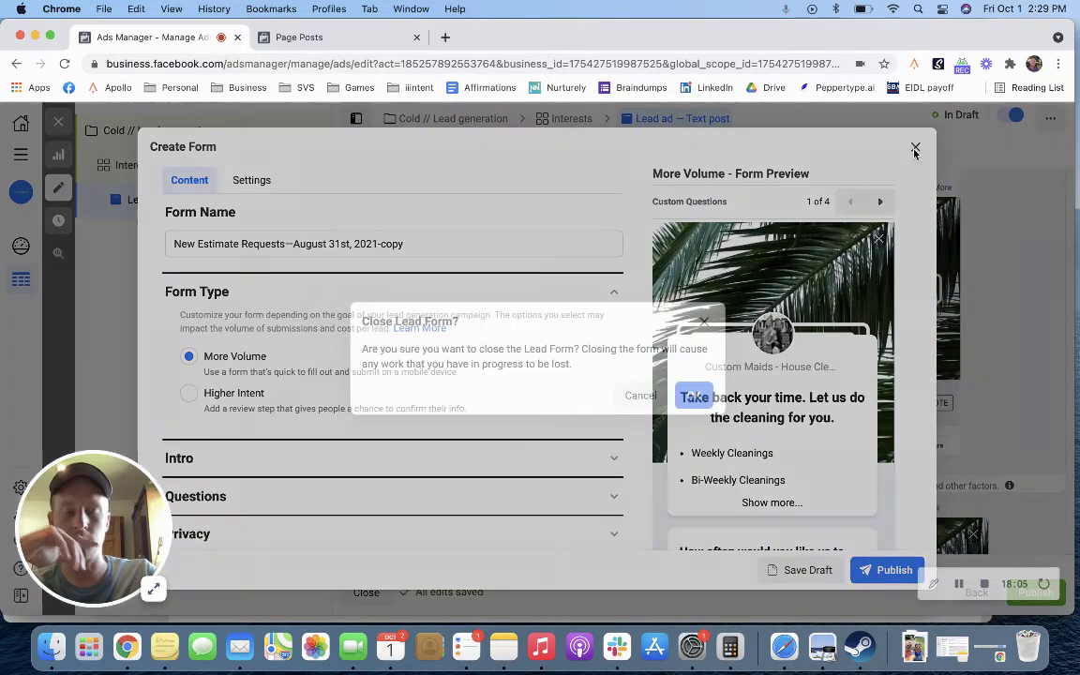
{"action": "left_click", "coordinate": [638, 394]}
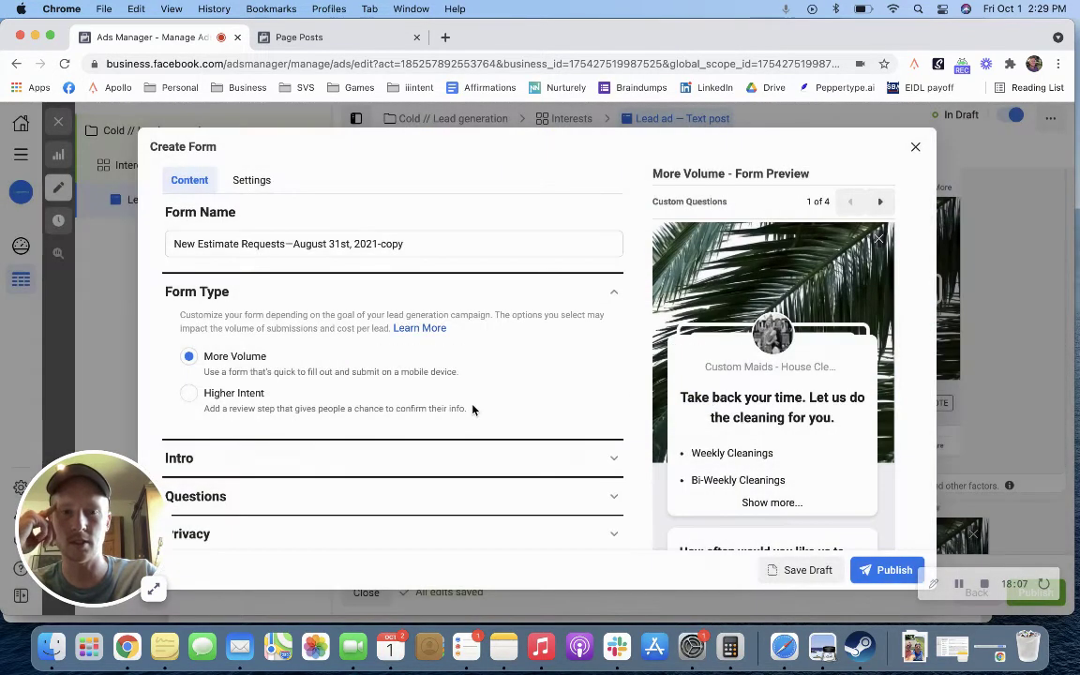
{"action": "scroll", "coordinate": [472, 409], "scroll_direction": "down", "scroll_amount": 2}
{"action": "scroll", "coordinate": [731, 395], "scroll_direction": "down", "scroll_amount": 5}
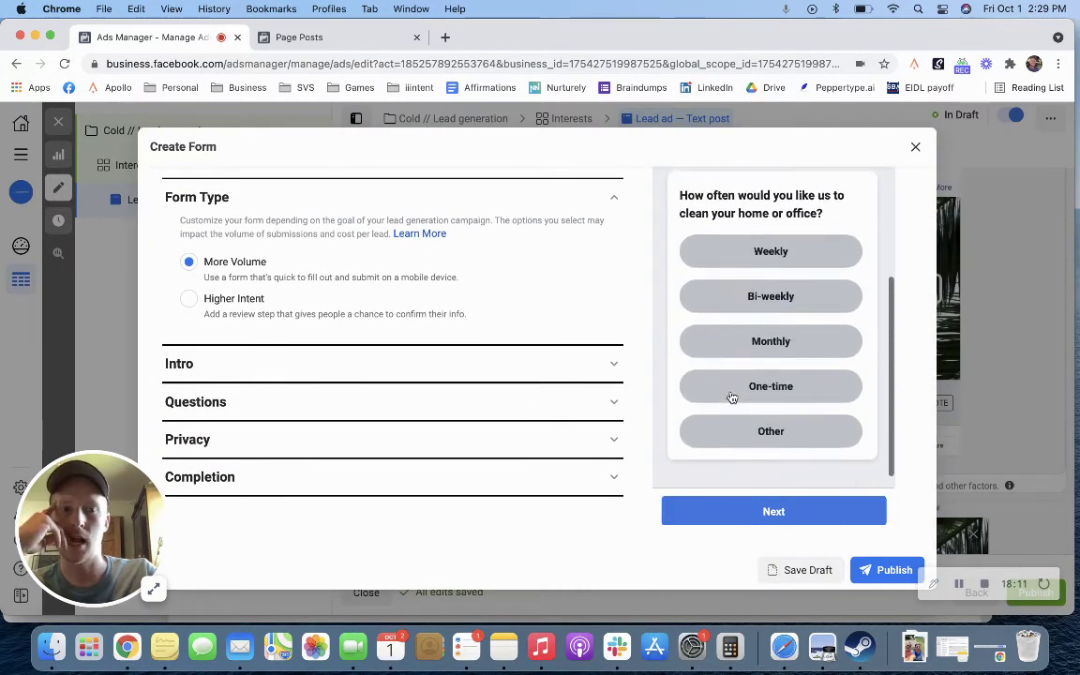
{"action": "scroll", "coordinate": [731, 395], "scroll_direction": "up", "scroll_amount": 2}
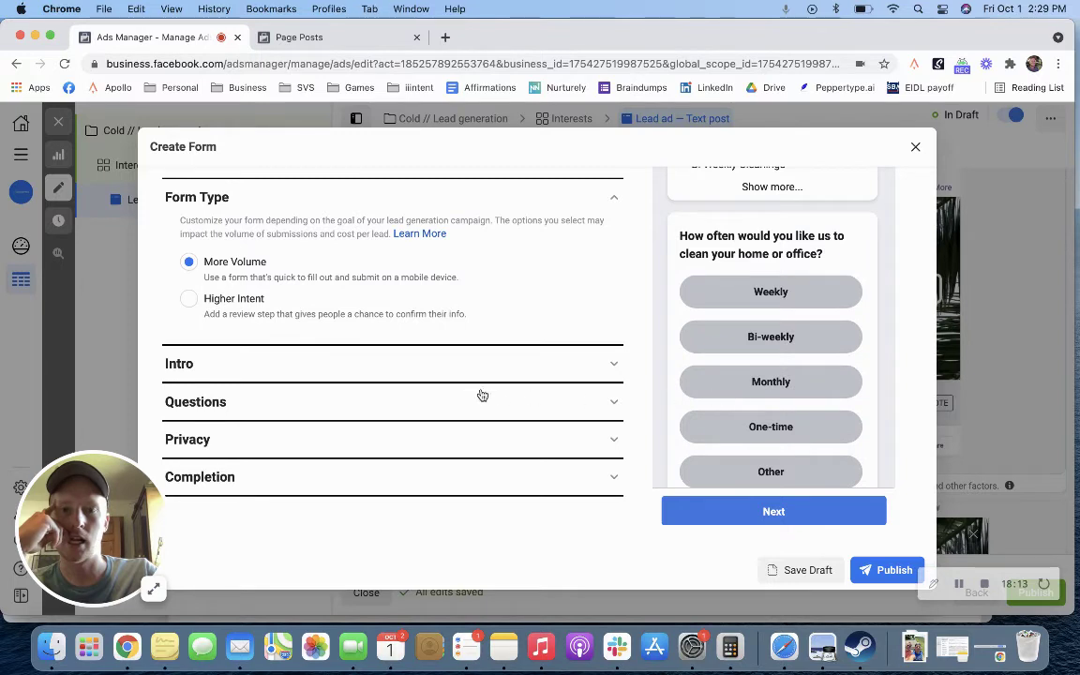
{"action": "left_click", "coordinate": [434, 362]}
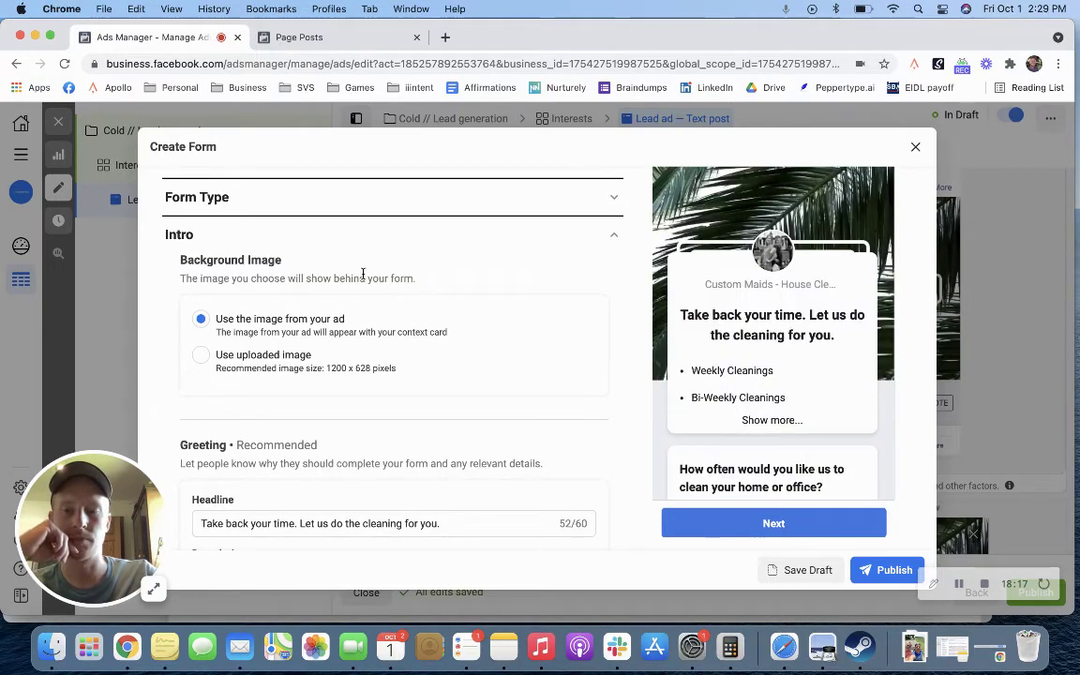
{"action": "scroll", "coordinate": [511, 359], "scroll_direction": "down", "scroll_amount": 1}
{"action": "scroll", "coordinate": [511, 359], "scroll_direction": "down", "scroll_amount": 4}
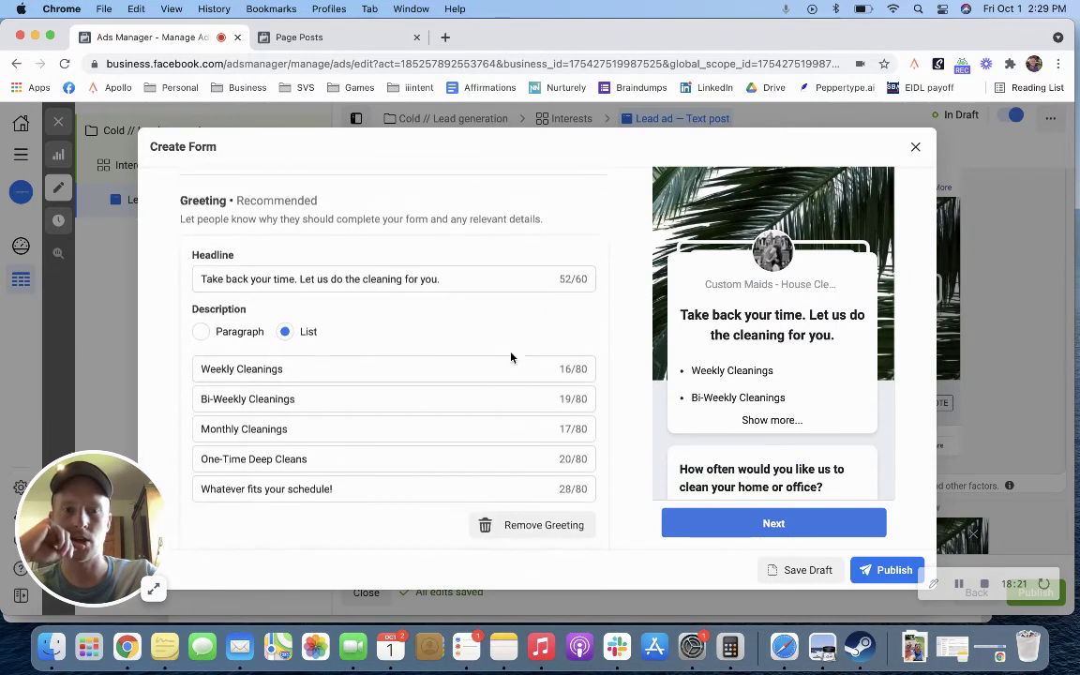
{"action": "scroll", "coordinate": [511, 357], "scroll_direction": "up", "scroll_amount": 2}
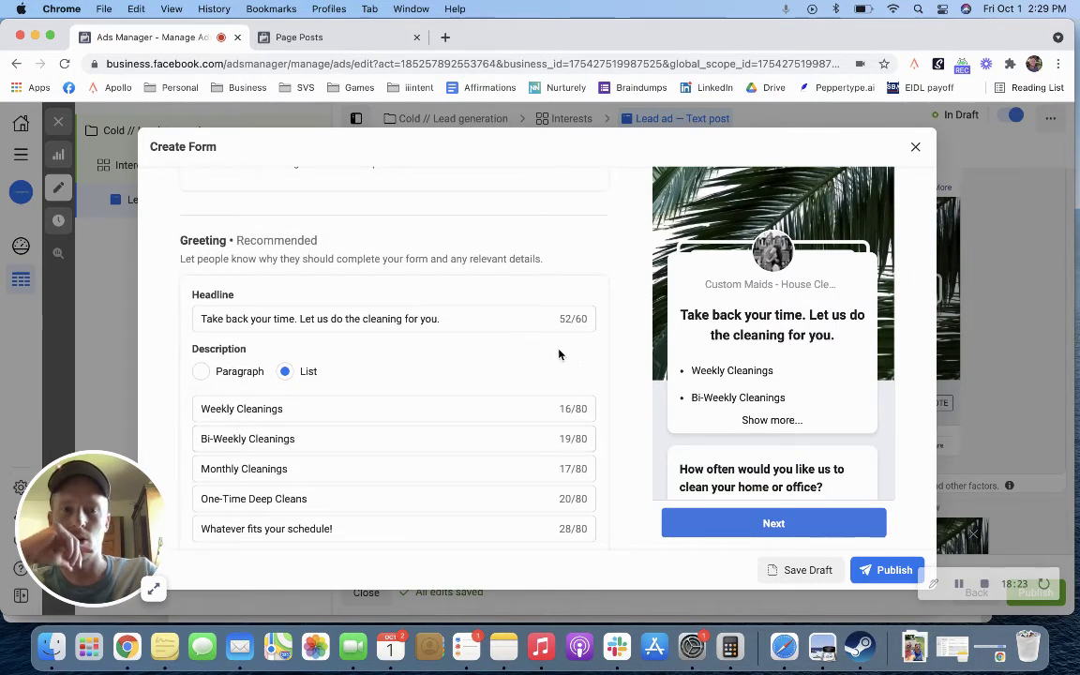
{"action": "scroll", "coordinate": [559, 354], "scroll_direction": "up", "scroll_amount": 1}
{"action": "left_click", "coordinate": [474, 368]}
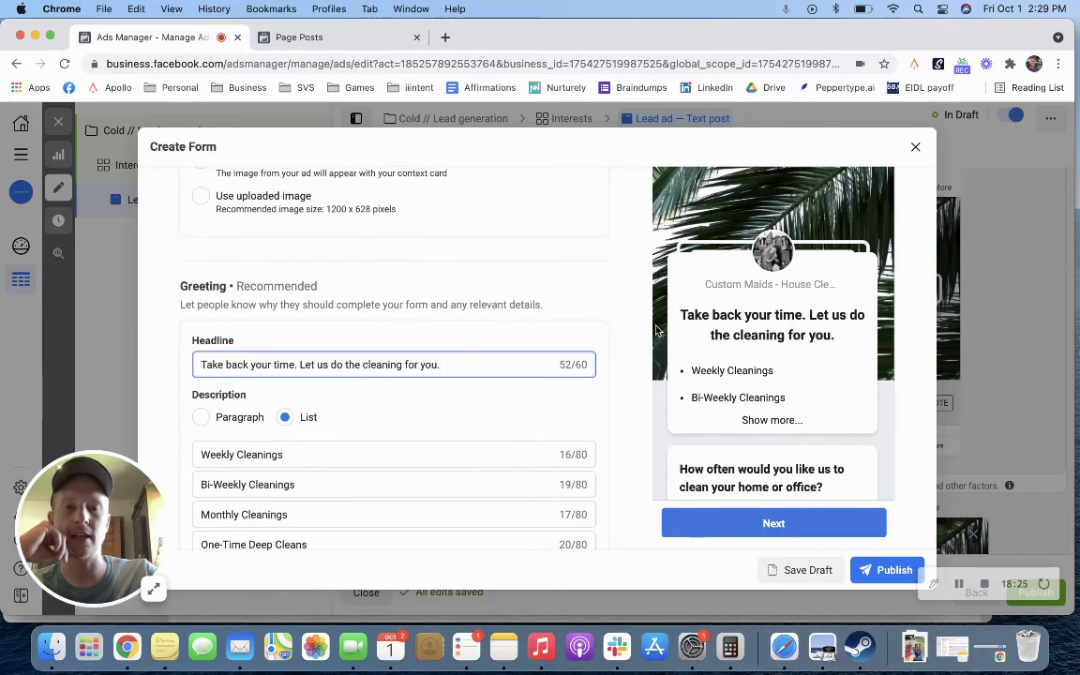
{"action": "left_click_drag", "start_coordinate": [679, 313], "coordinate": [842, 360]}
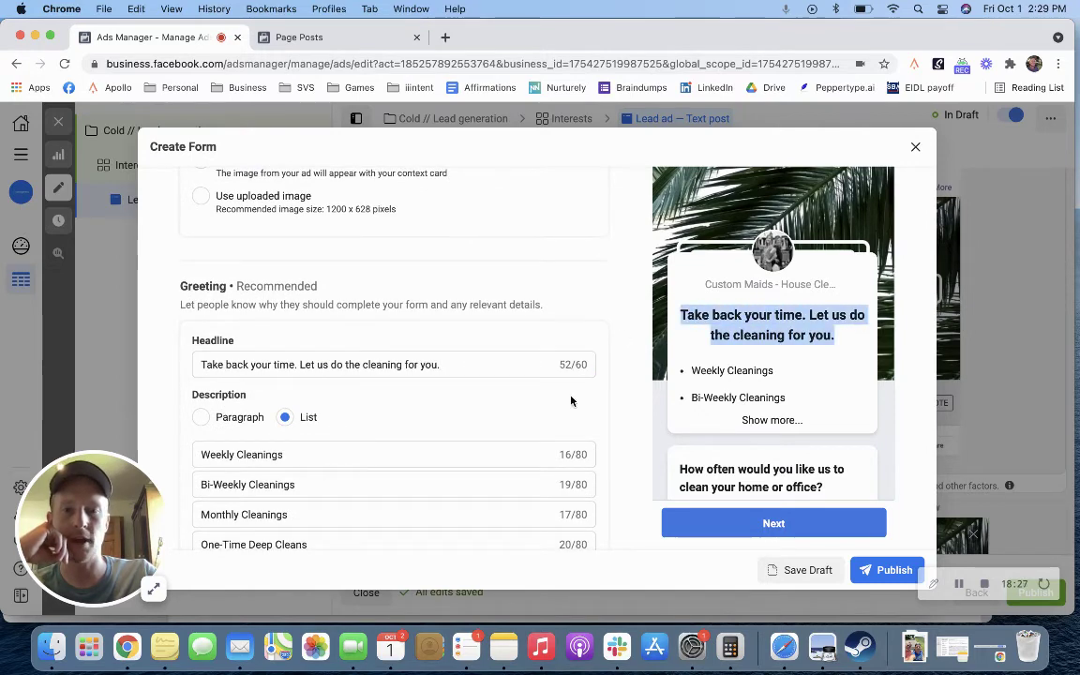
{"action": "scroll", "coordinate": [337, 471], "scroll_direction": "down", "scroll_amount": 3}
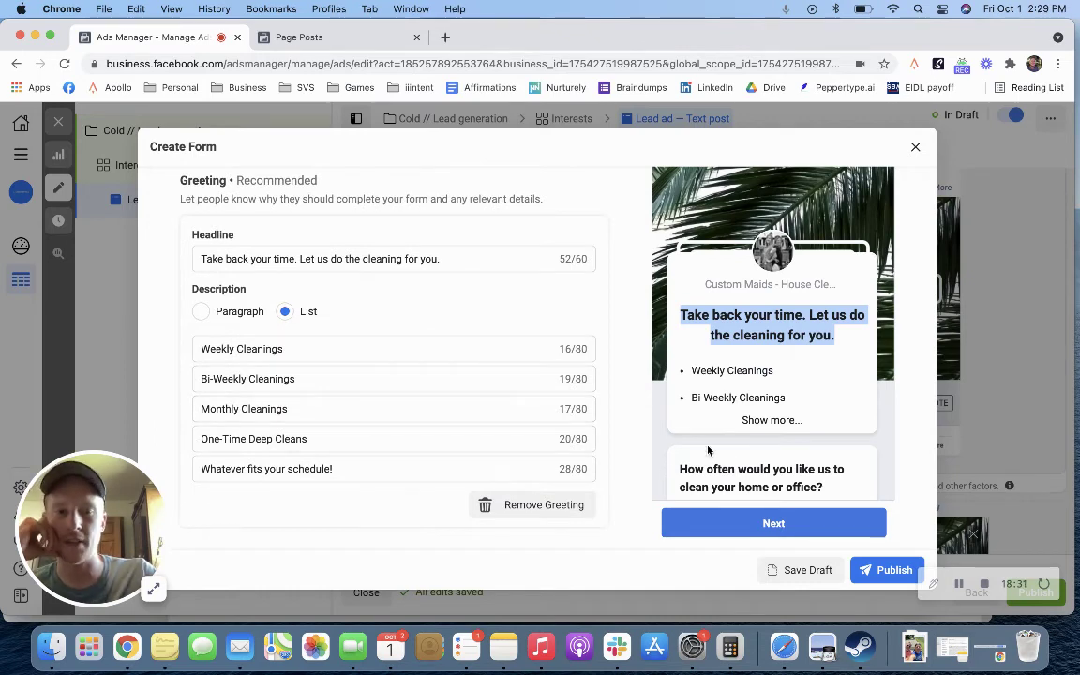
{"action": "scroll", "coordinate": [699, 433], "scroll_direction": "down", "scroll_amount": 2}
{"action": "scroll", "coordinate": [698, 433], "scroll_direction": "down", "scroll_amount": 3}
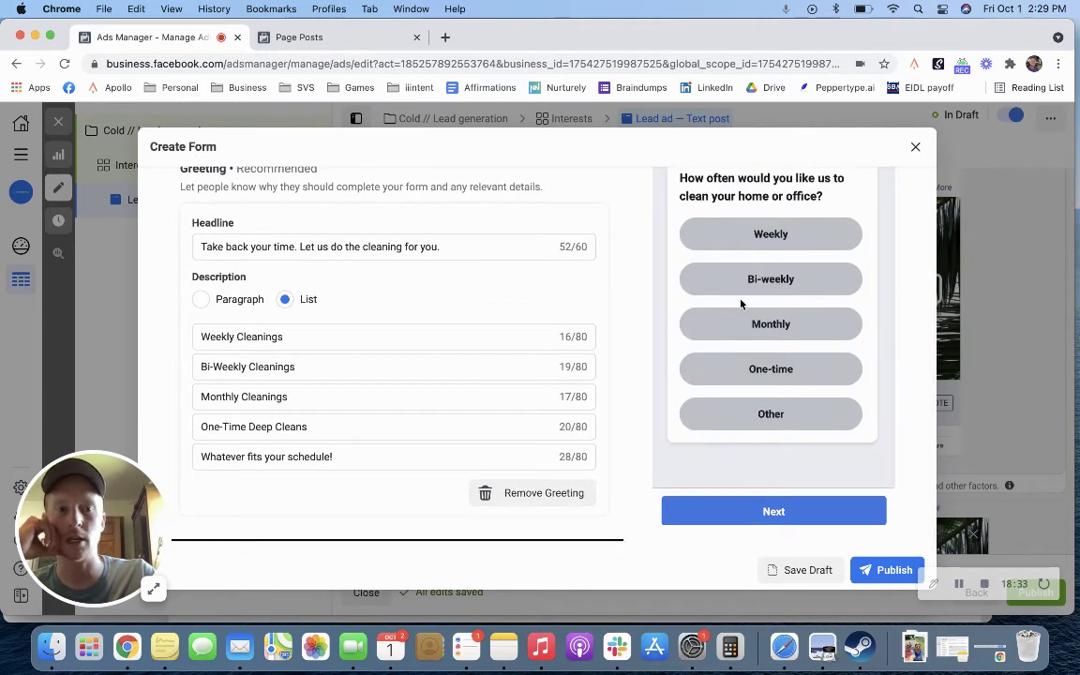
{"action": "scroll", "coordinate": [472, 397], "scroll_direction": "up", "scroll_amount": 7}
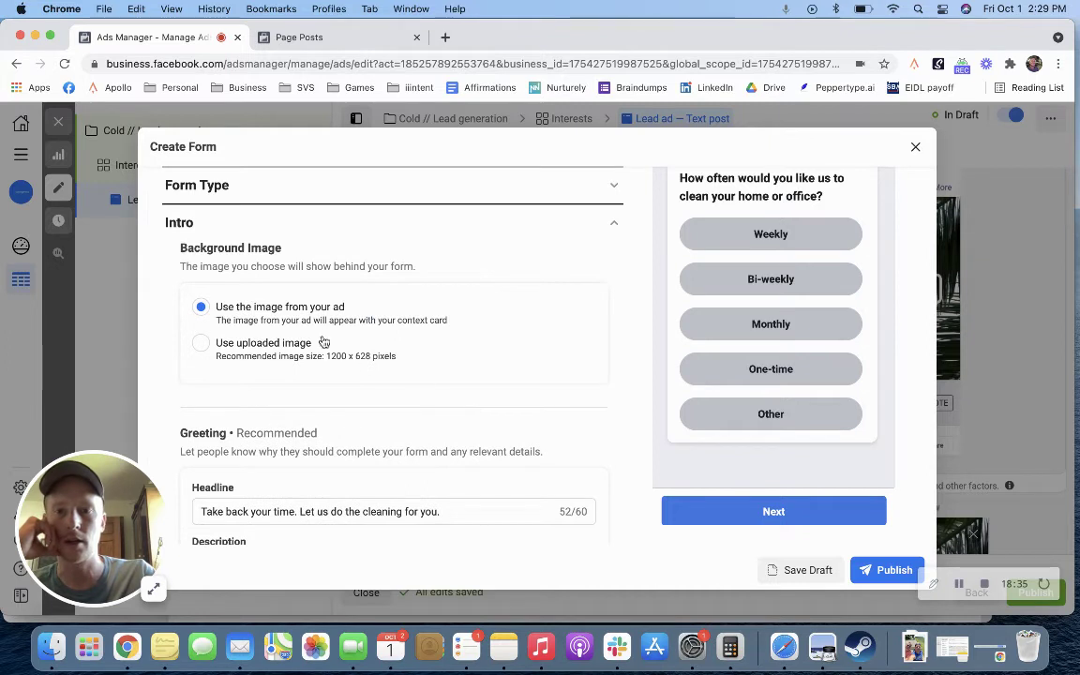
Step: Review the lead form's Questions, including the custom and prefill questions, and expand its Privacy section
{"action": "left_click", "coordinate": [501, 233]}
{"action": "left_click", "coordinate": [356, 272]}
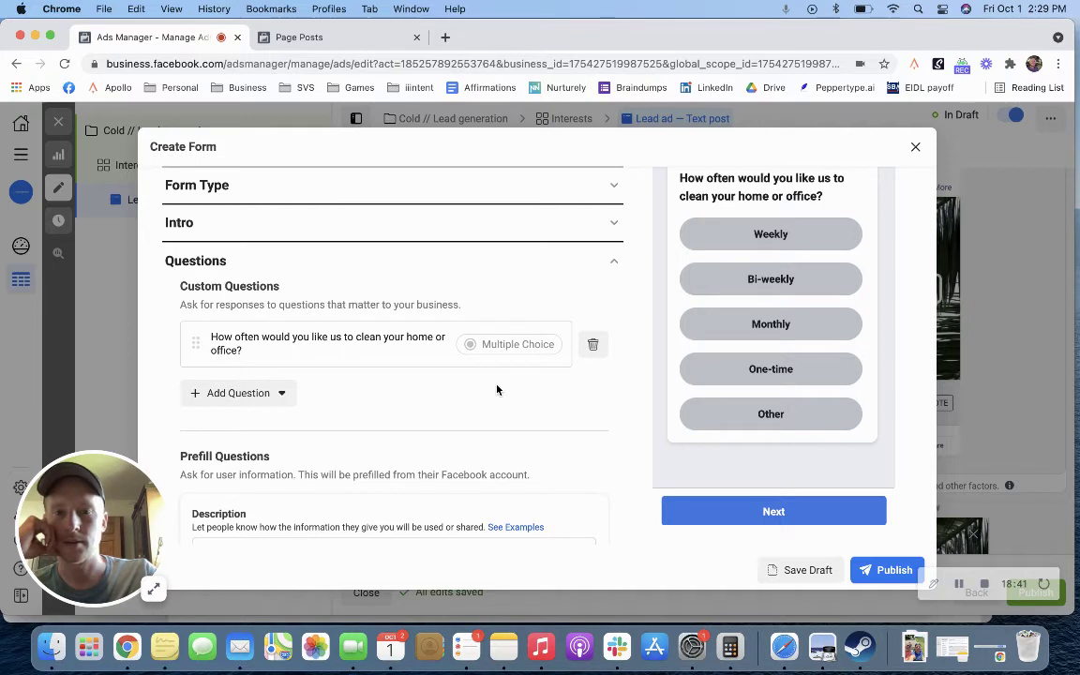
{"action": "left_click", "coordinate": [374, 358]}
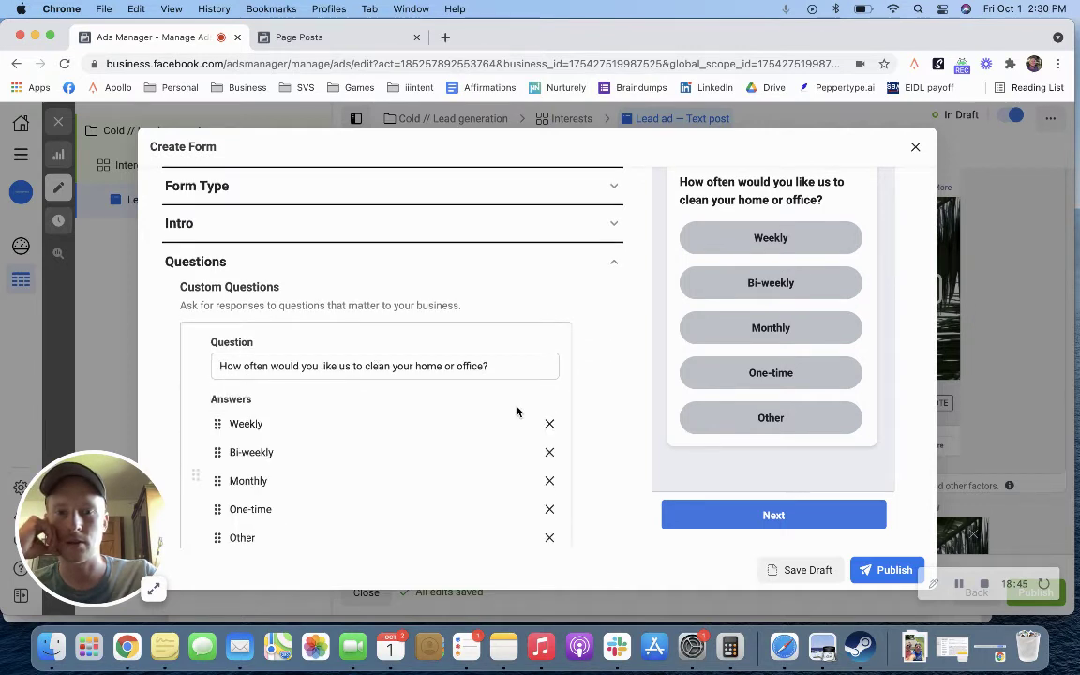
{"action": "scroll", "coordinate": [516, 410], "scroll_direction": "down", "scroll_amount": 1}
{"action": "scroll", "coordinate": [515, 411], "scroll_direction": "up", "scroll_amount": 1}
{"action": "scroll", "coordinate": [735, 351], "scroll_direction": "up", "scroll_amount": 3}
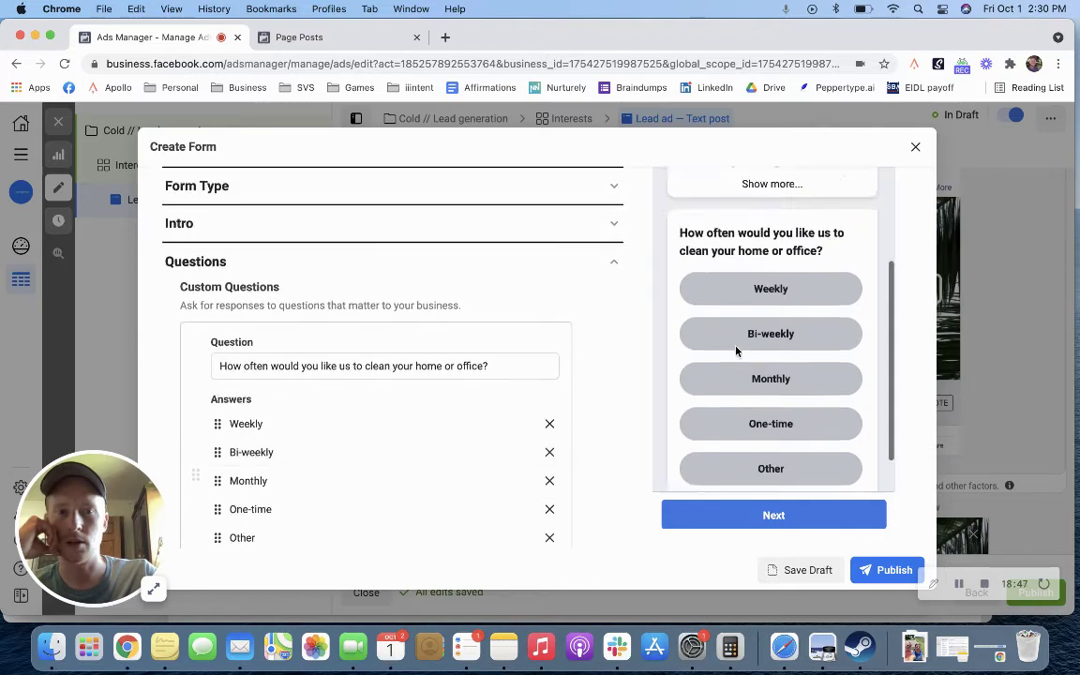
{"action": "left_click", "coordinate": [553, 266]}
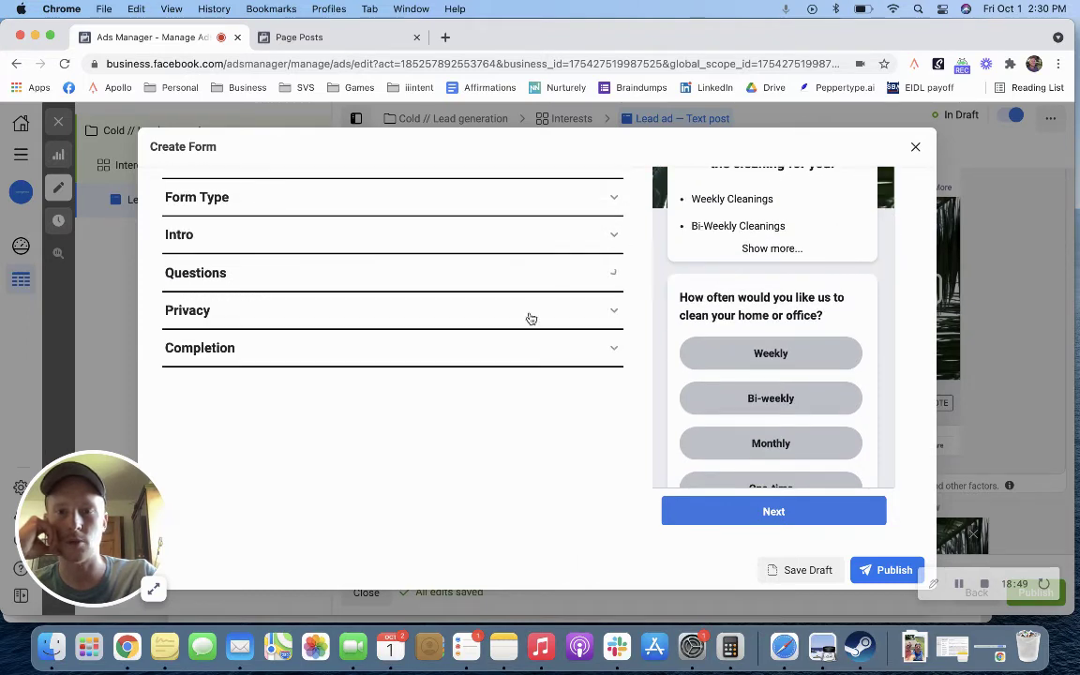
{"action": "left_click", "coordinate": [384, 275]}
{"action": "scroll", "coordinate": [385, 401], "scroll_direction": "down", "scroll_amount": 4}
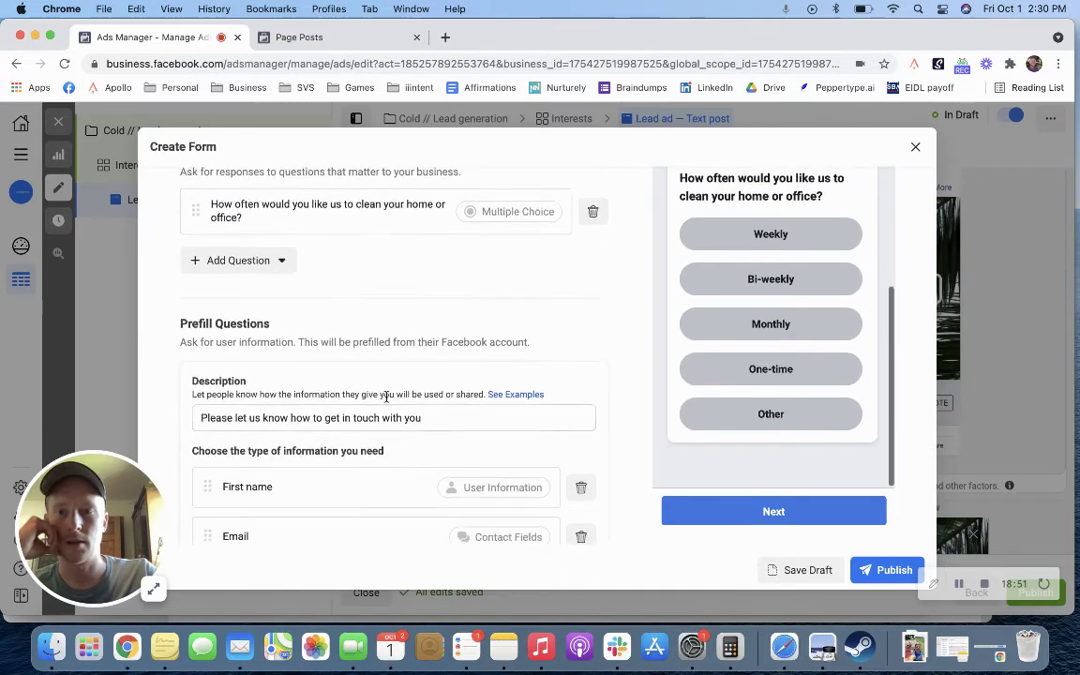
{"action": "scroll", "coordinate": [386, 401], "scroll_direction": "down", "scroll_amount": 1}
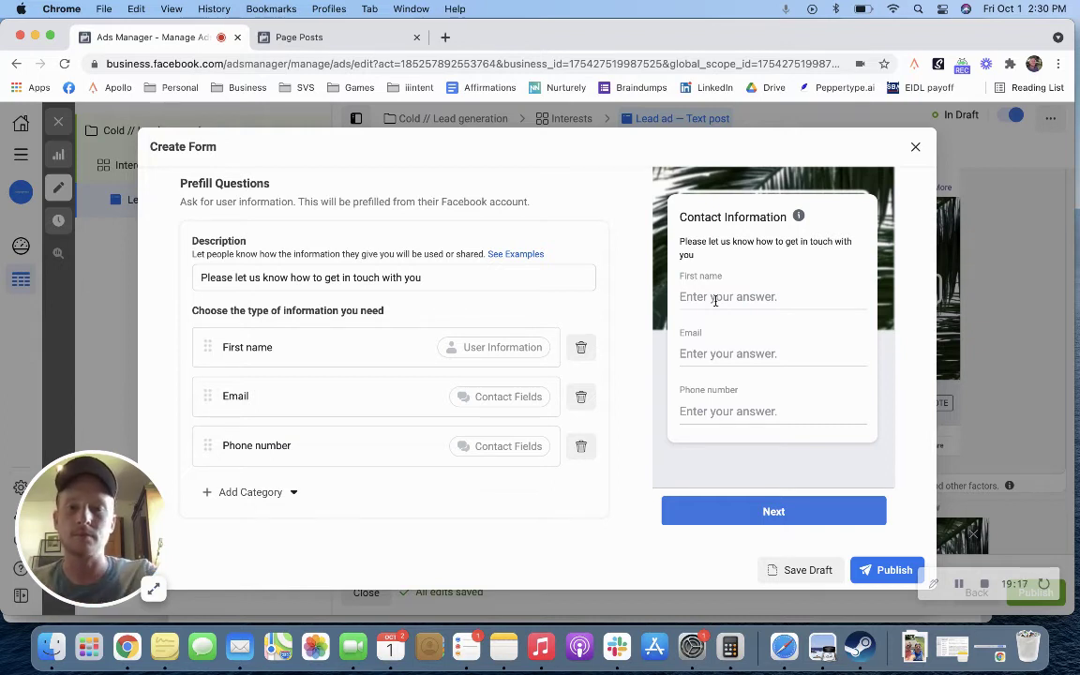
{"action": "scroll", "coordinate": [488, 316], "scroll_direction": "down", "scroll_amount": 3}
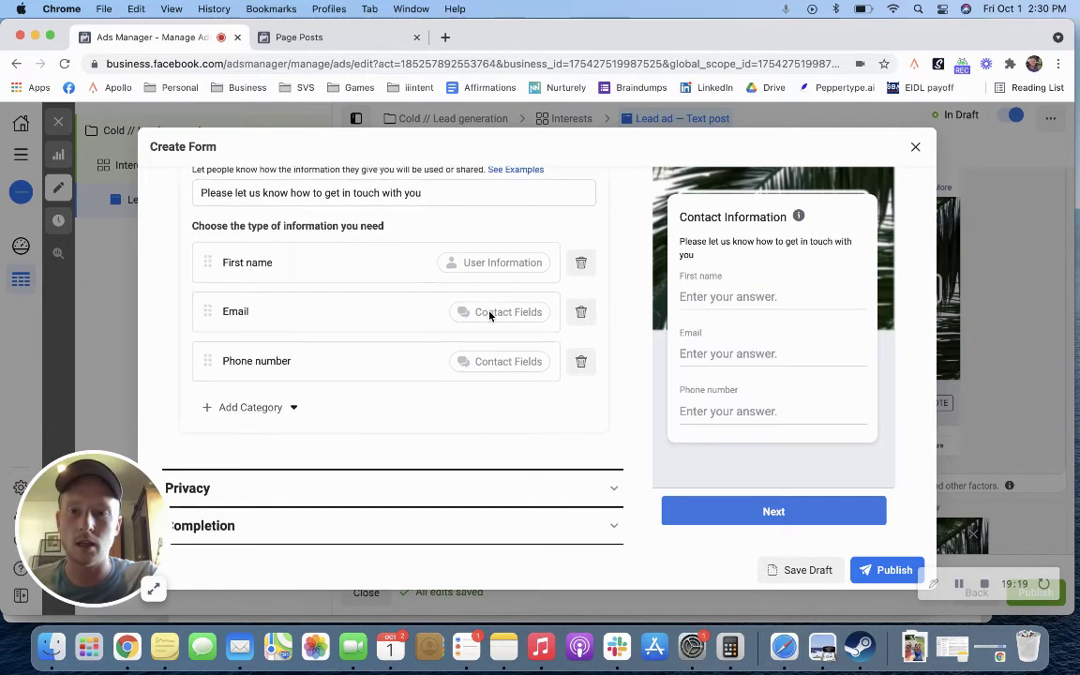
{"action": "left_click", "coordinate": [460, 491]}
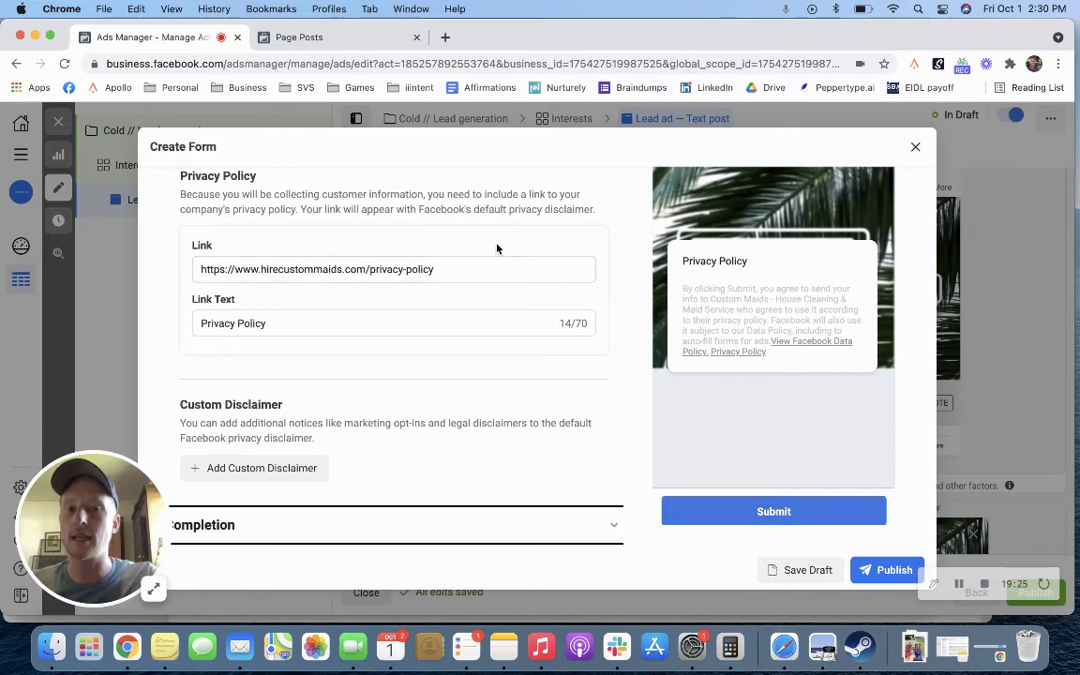
Step: Search Google for 'privacy policy' in a new tab and open the TermsFeed generator result
{"action": "left_click", "coordinate": [445, 37]}
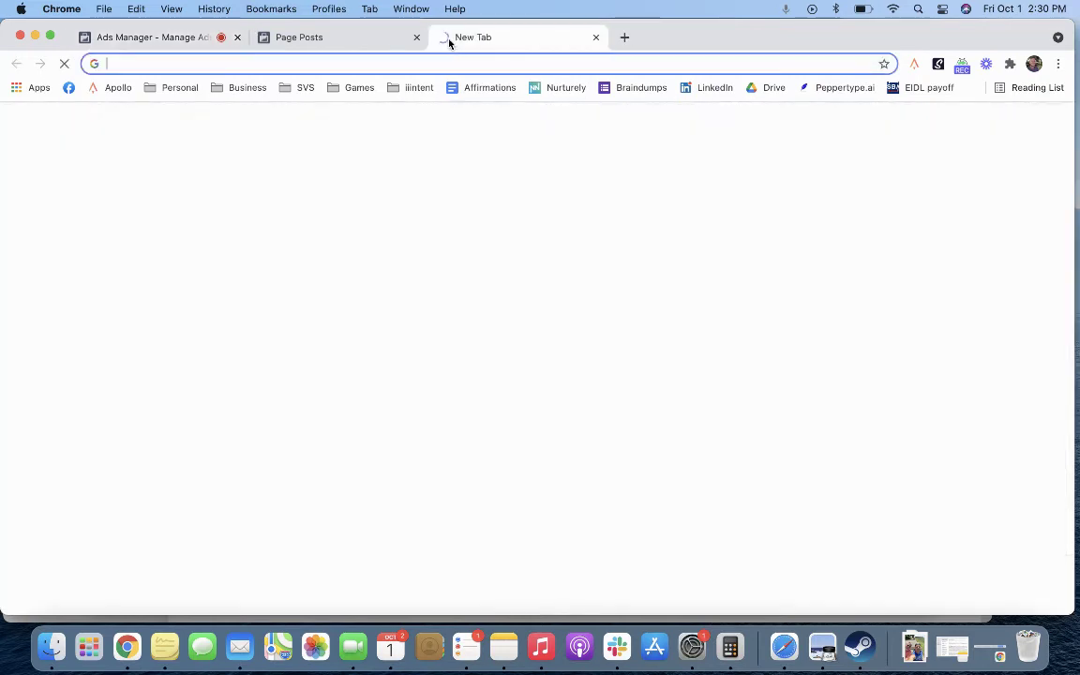
{"action": "type", "text": "privacy policy"}
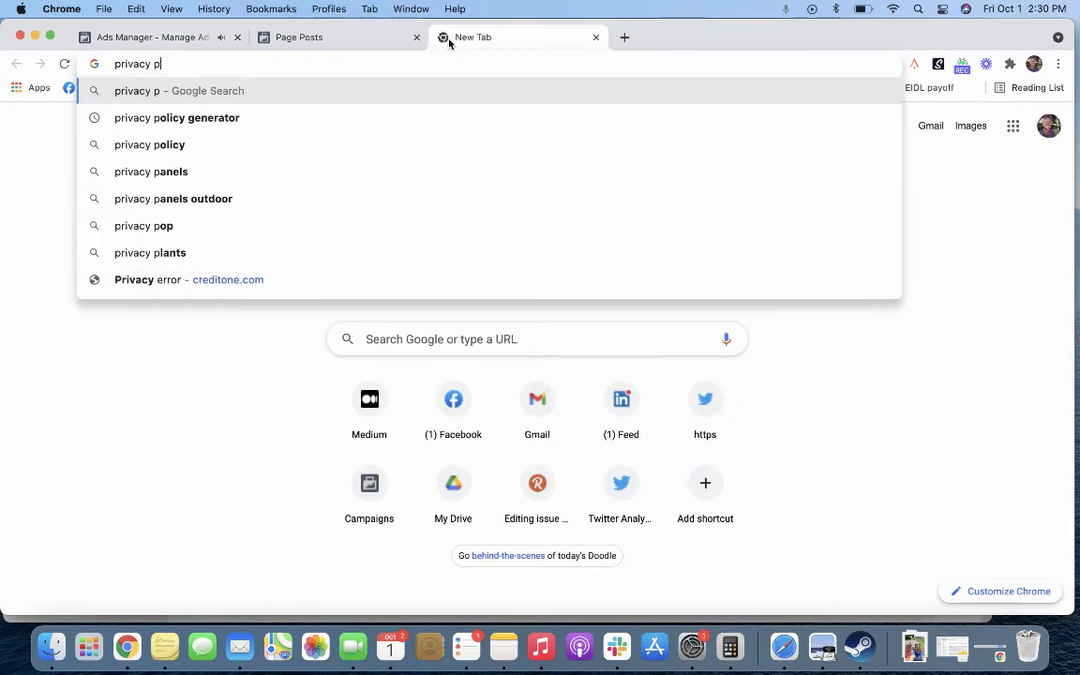
{"action": "key", "text": "Return"}
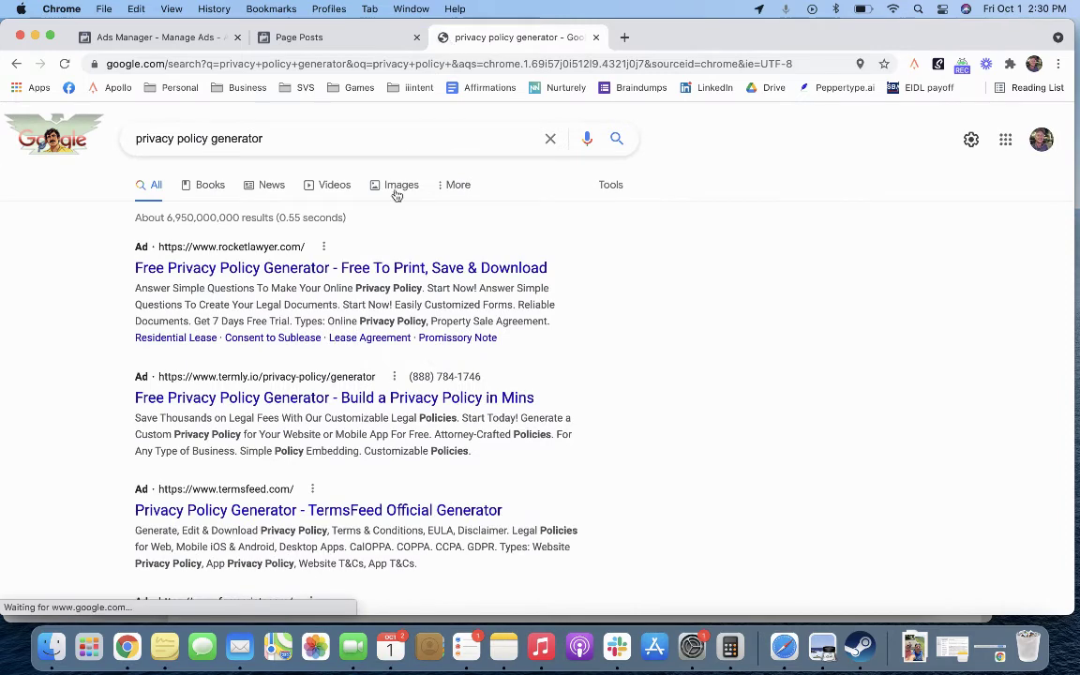
{"action": "scroll", "coordinate": [131, 375], "scroll_direction": "down", "scroll_amount": 5}
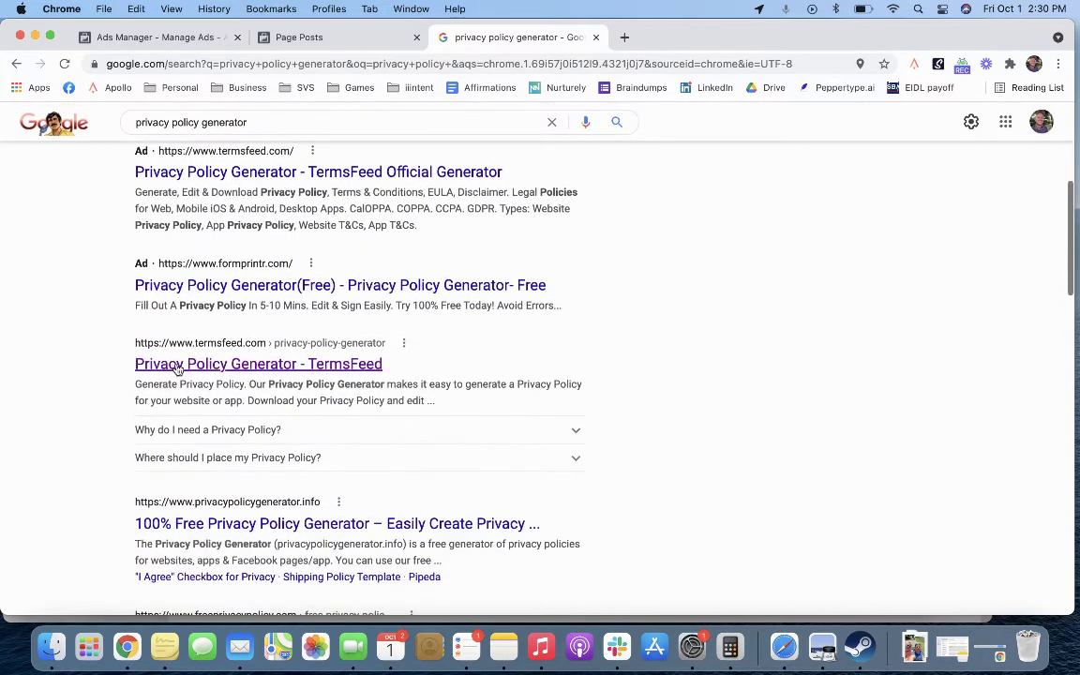
{"action": "left_click", "coordinate": [178, 365]}
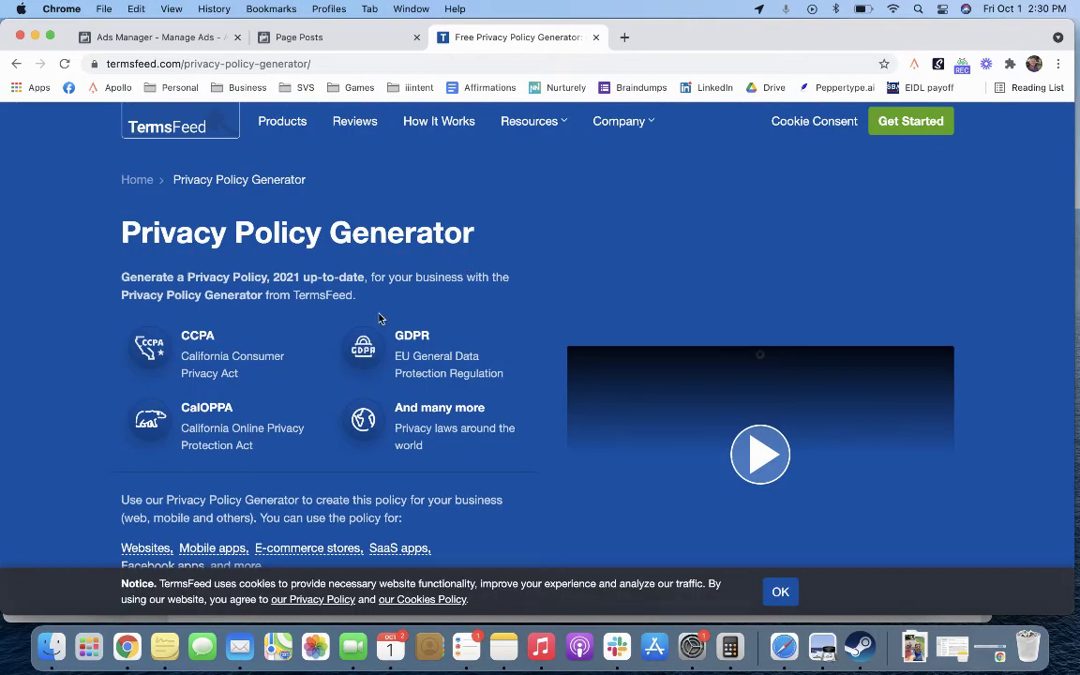
Step: Skim the TermsFeed Privacy Policy Generator page, then expand the lead form's Completion section
{"action": "scroll", "coordinate": [380, 319], "scroll_direction": "down", "scroll_amount": 4}
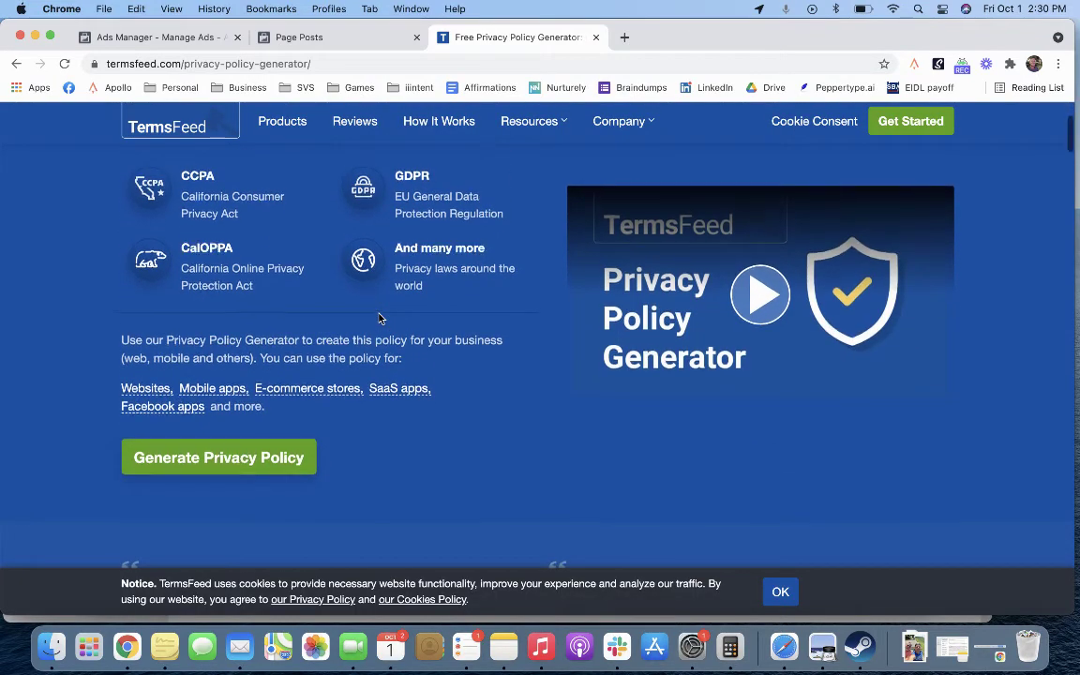
{"action": "scroll", "coordinate": [380, 319], "scroll_direction": "up", "scroll_amount": 3}
{"action": "scroll", "coordinate": [379, 319], "scroll_direction": "up", "scroll_amount": 1}
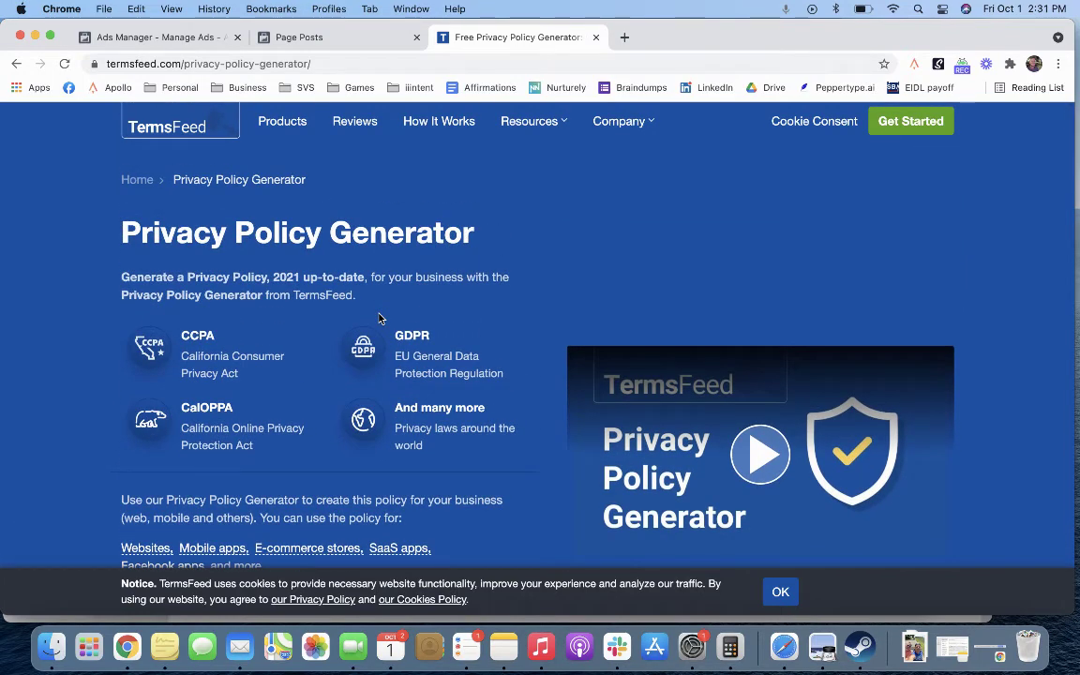
{"action": "left_click", "coordinate": [187, 38]}
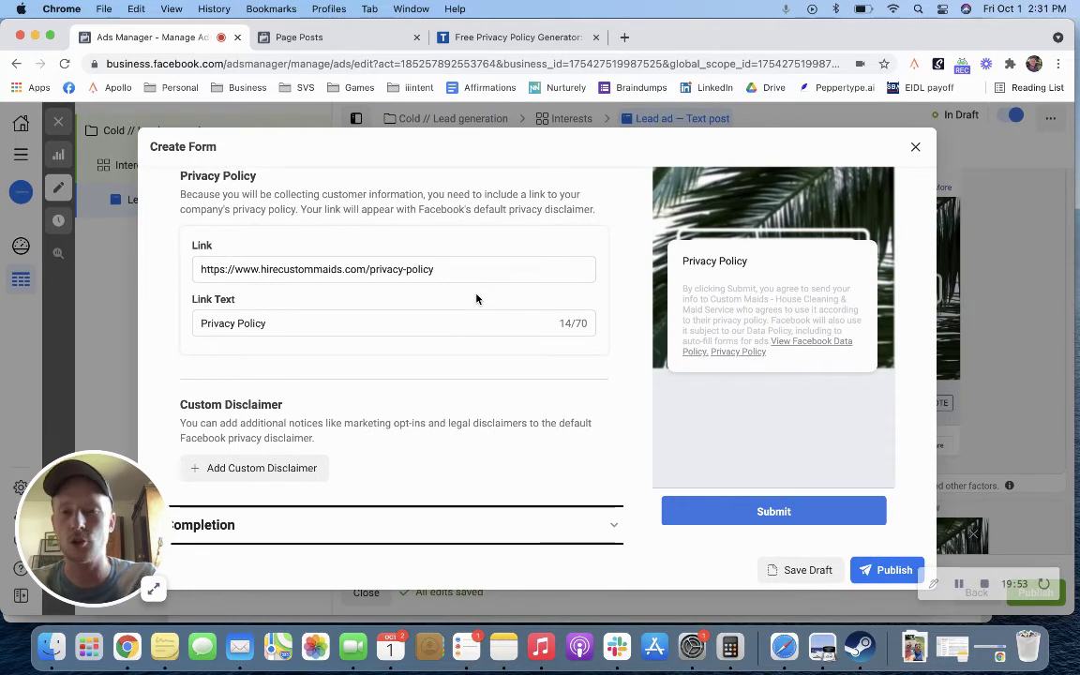
{"action": "left_click", "coordinate": [510, 525]}
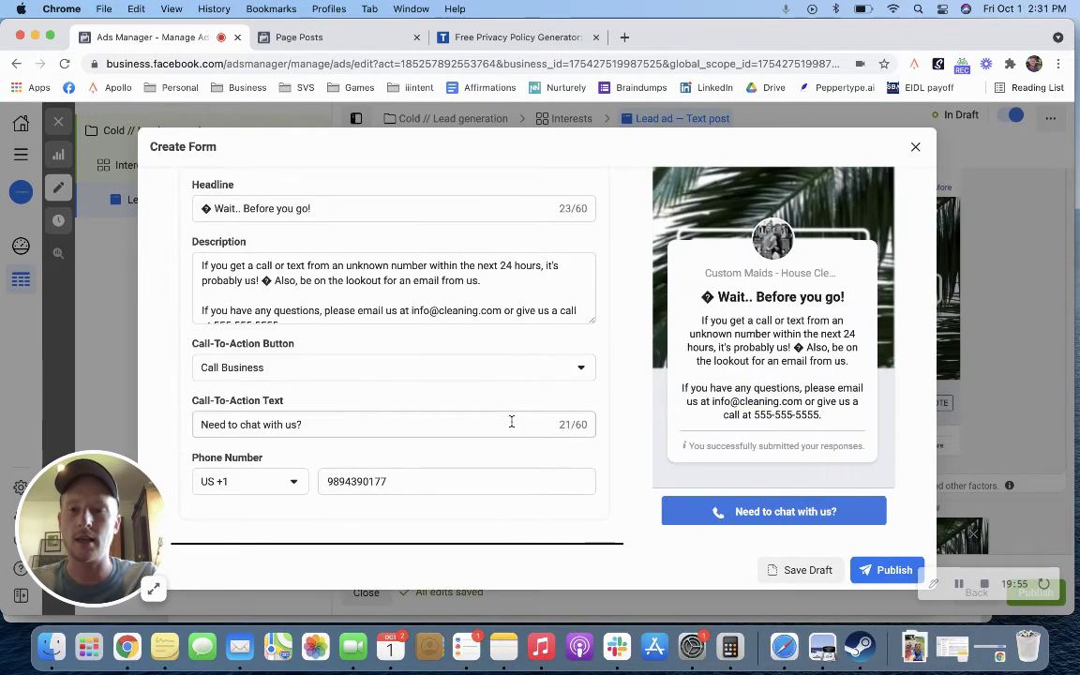
Step: Replace the broken characters in the completion headline and description with warning emojis
{"action": "left_click", "coordinate": [211, 208]}
{"action": "key", "text": "BackSpace"}
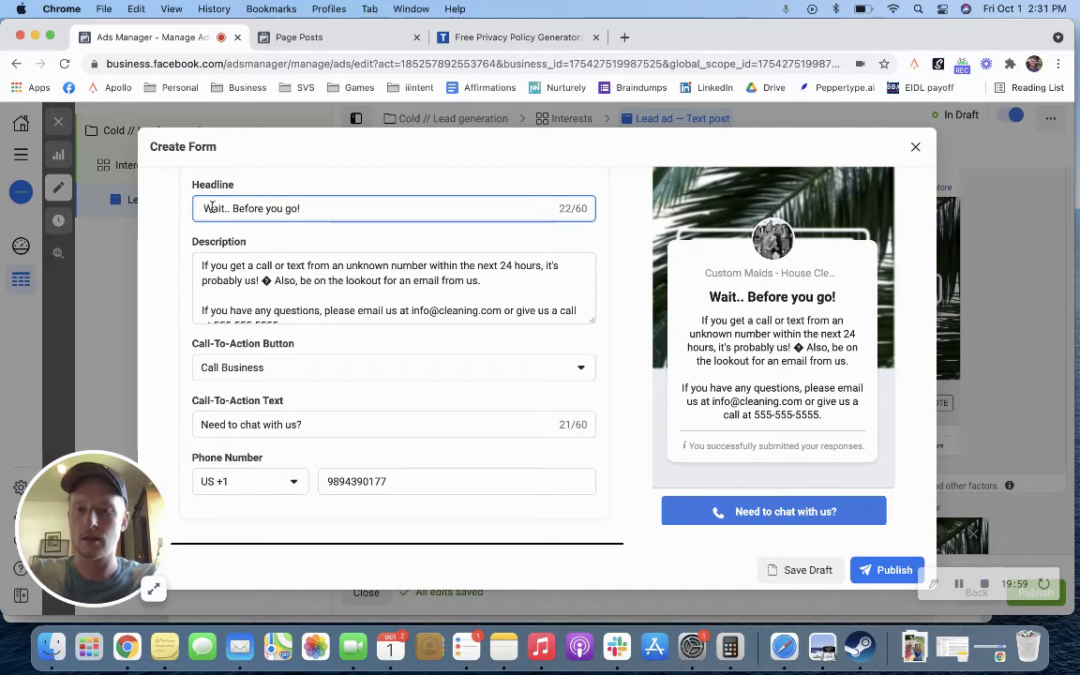
{"action": "key", "text": "ctrl+super+space"}
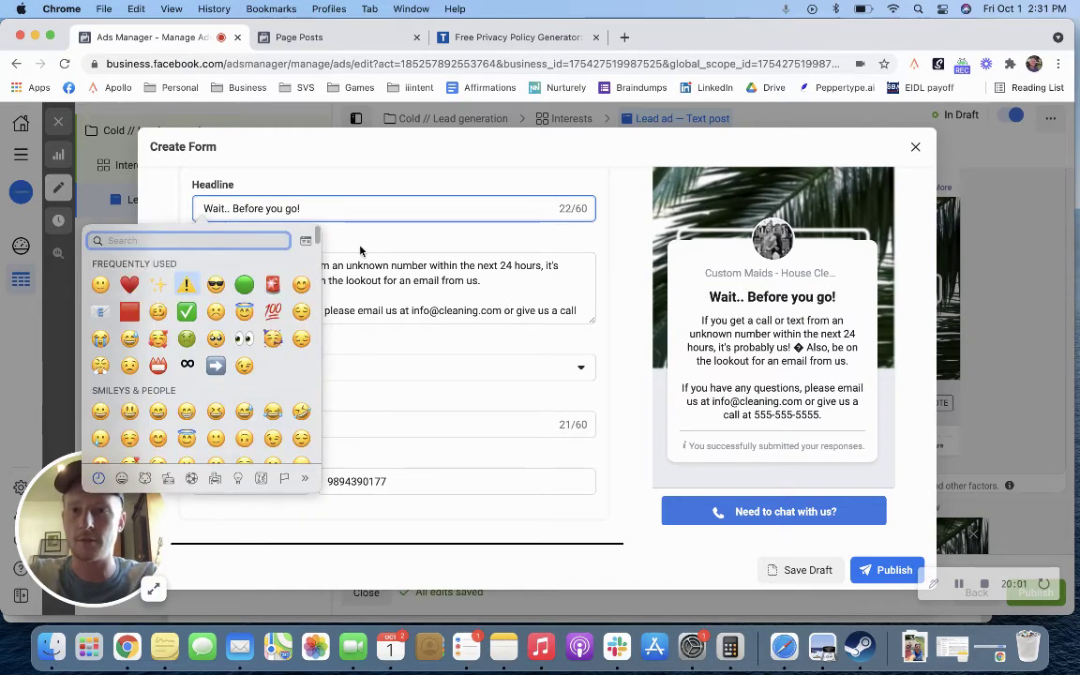
{"action": "key", "text": "Return"}
{"action": "left_click", "coordinate": [272, 283]}
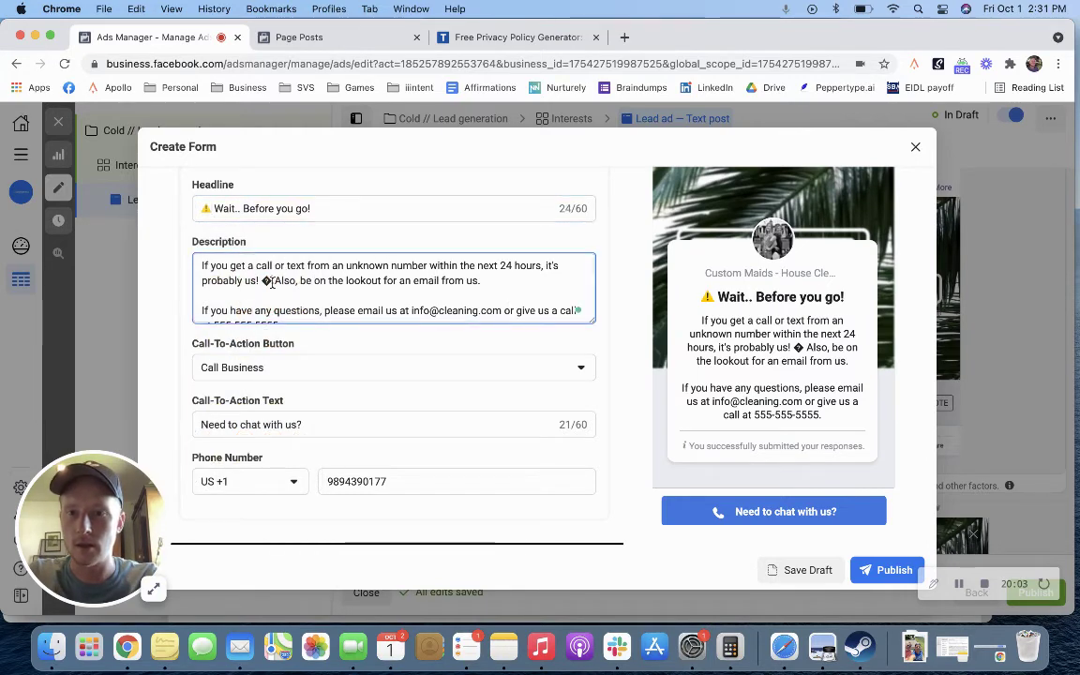
{"action": "key", "text": "BackSpace"}
{"action": "key", "text": "ctrl+super+space"}
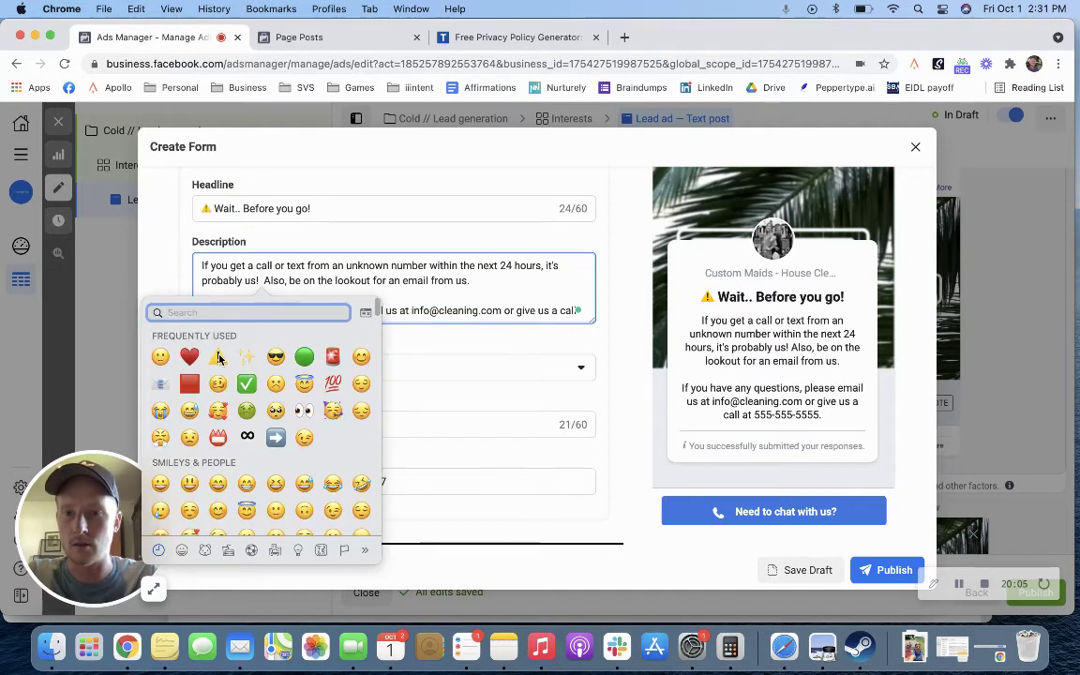
{"action": "left_click", "coordinate": [218, 357]}
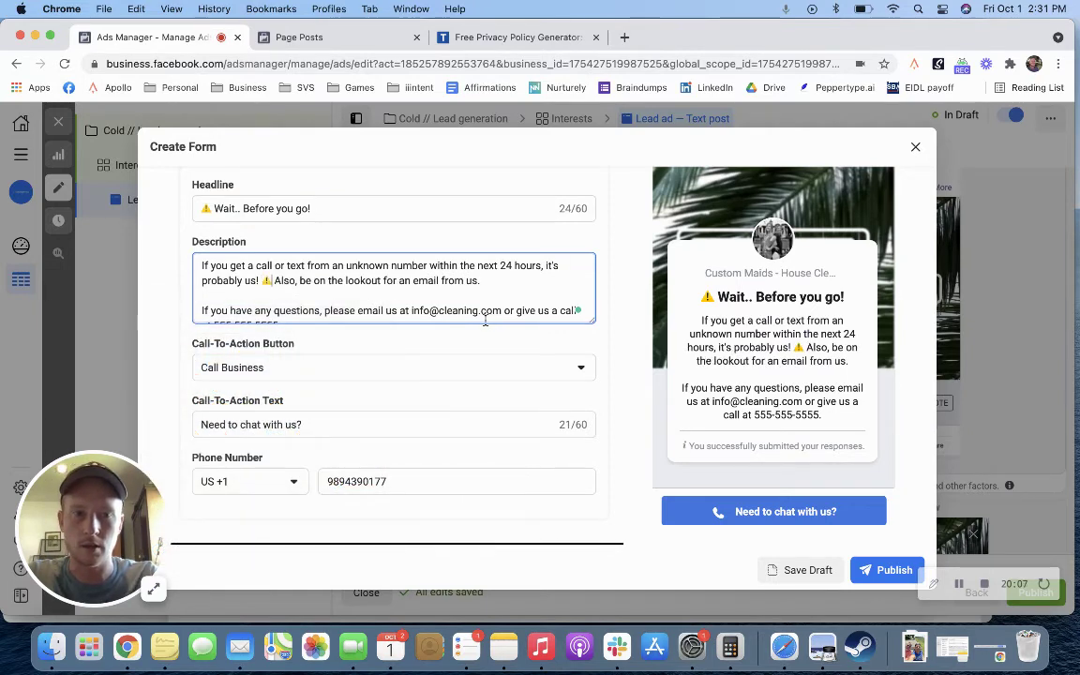
Step: Replace the placeholder in the completion message with the business's contact e-mail address
{"action": "scroll", "coordinate": [430, 297], "scroll_direction": "down", "scroll_amount": 1}
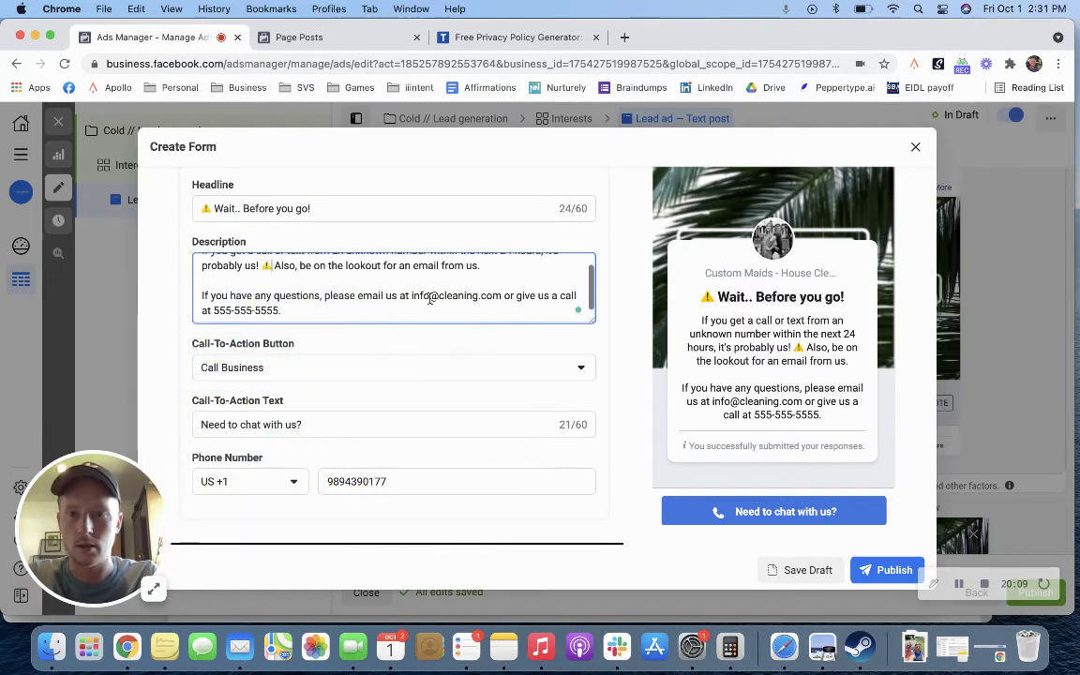
{"action": "left_click_drag", "start_coordinate": [484, 294], "coordinate": [502, 295]}
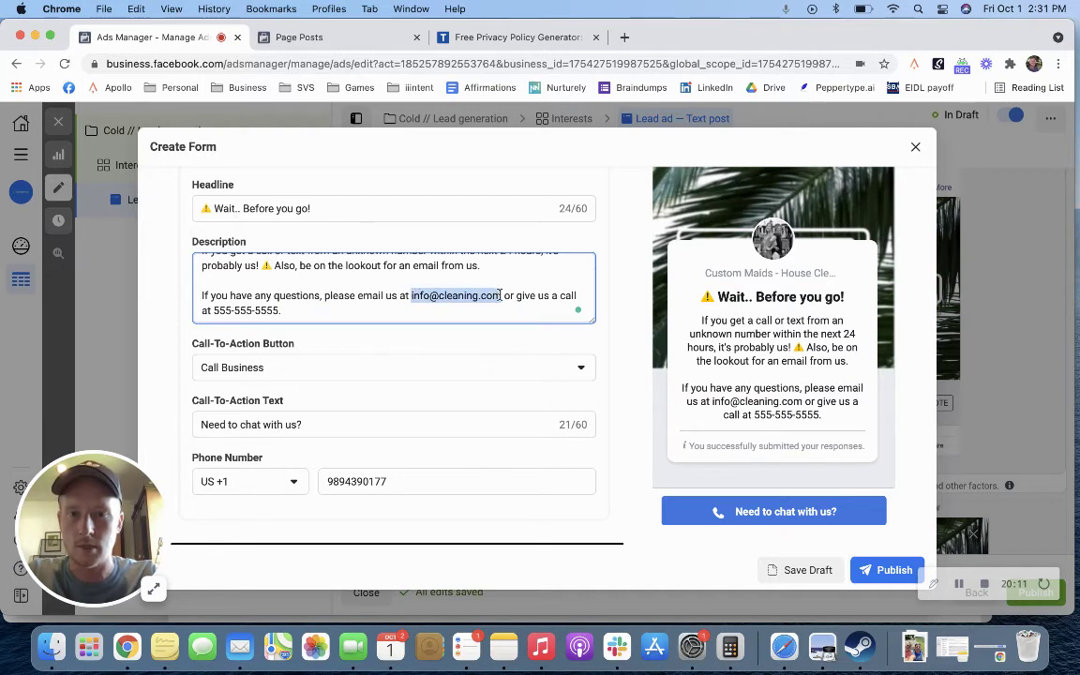
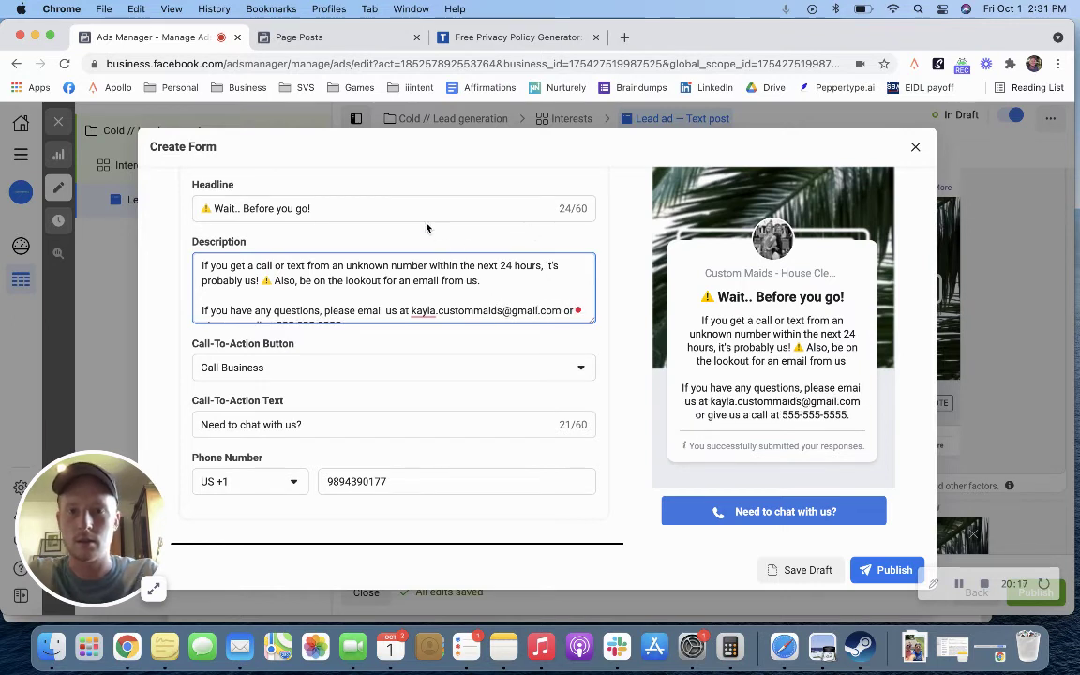
{"action": "scroll", "coordinate": [443, 265], "scroll_direction": "down", "scroll_amount": 1}
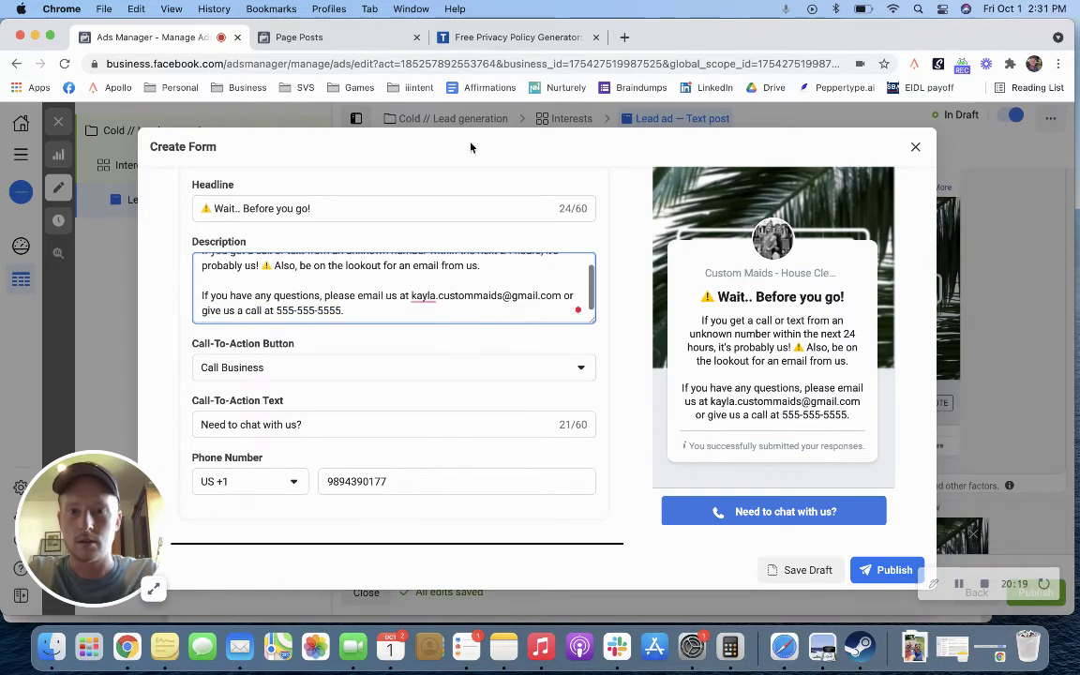
Step: Search Google for 'custom maids' and select the phone number in the Custom Maids Inc. profile
{"action": "left_click", "coordinate": [624, 37]}
{"action": "type", "text": "custom ama"}
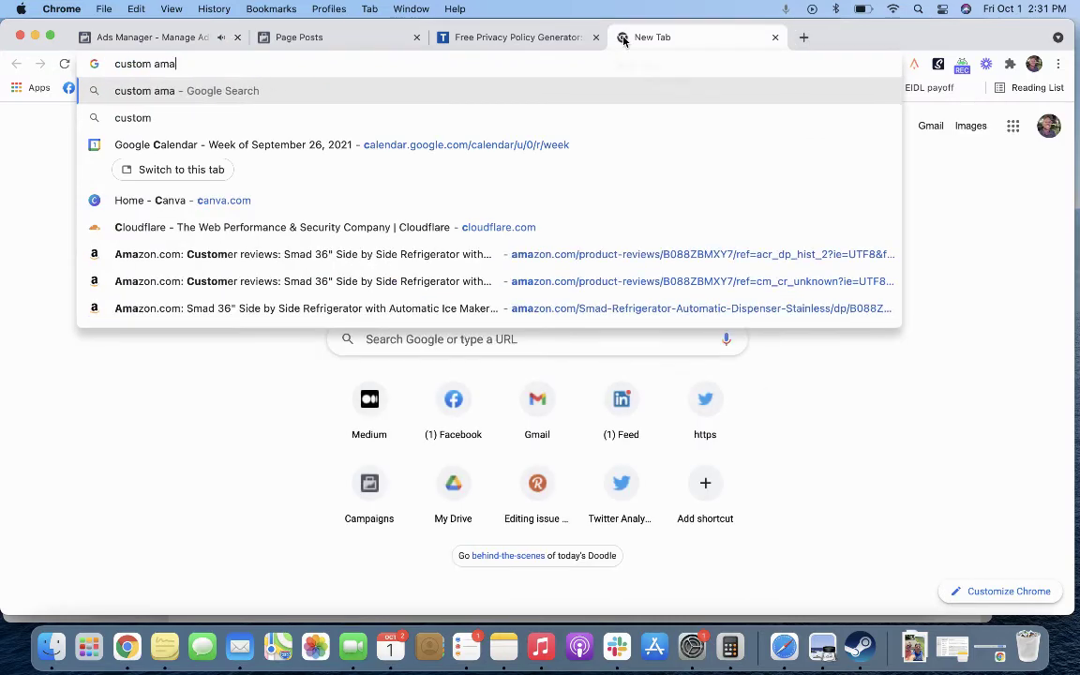
{"action": "key", "text": "BackSpace"}
{"action": "key", "text": "BackSpace"}
{"action": "key", "text": "BackSpace"}
{"action": "type", "text": "maids"}
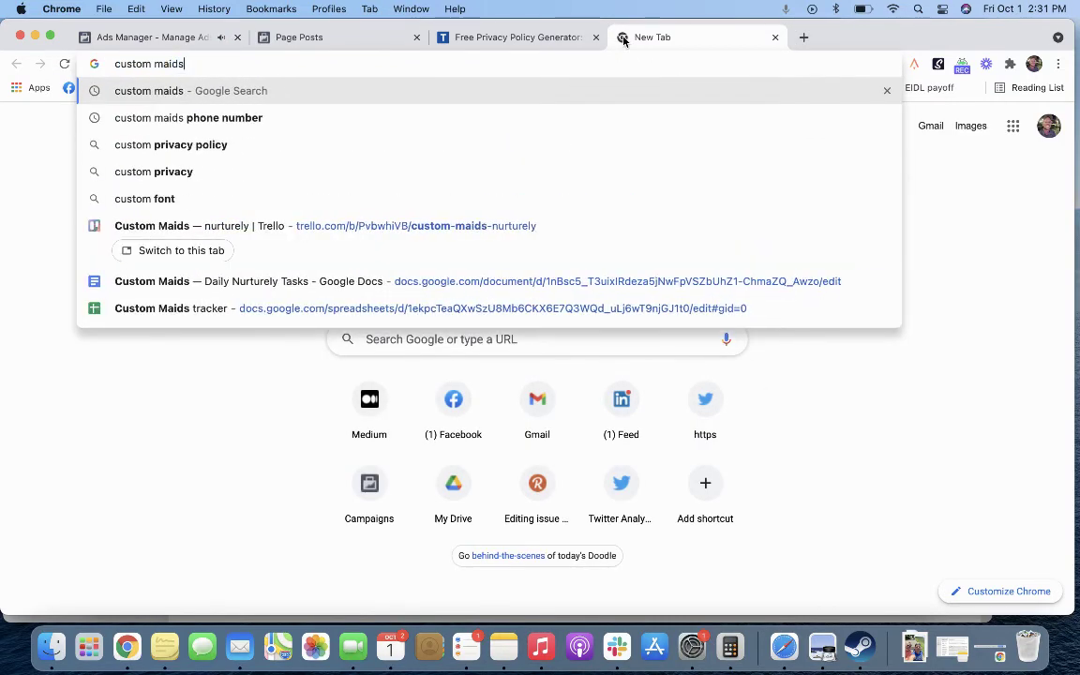
{"action": "key", "text": "Return"}
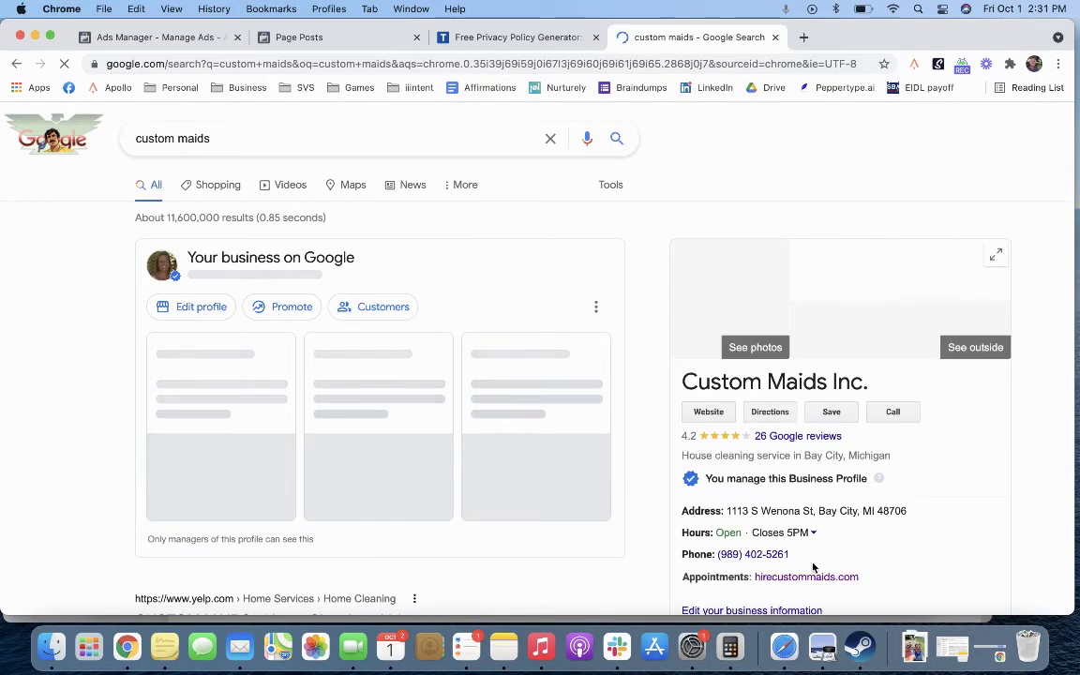
{"action": "left_click_drag", "start_coordinate": [799, 557], "coordinate": [718, 557]}
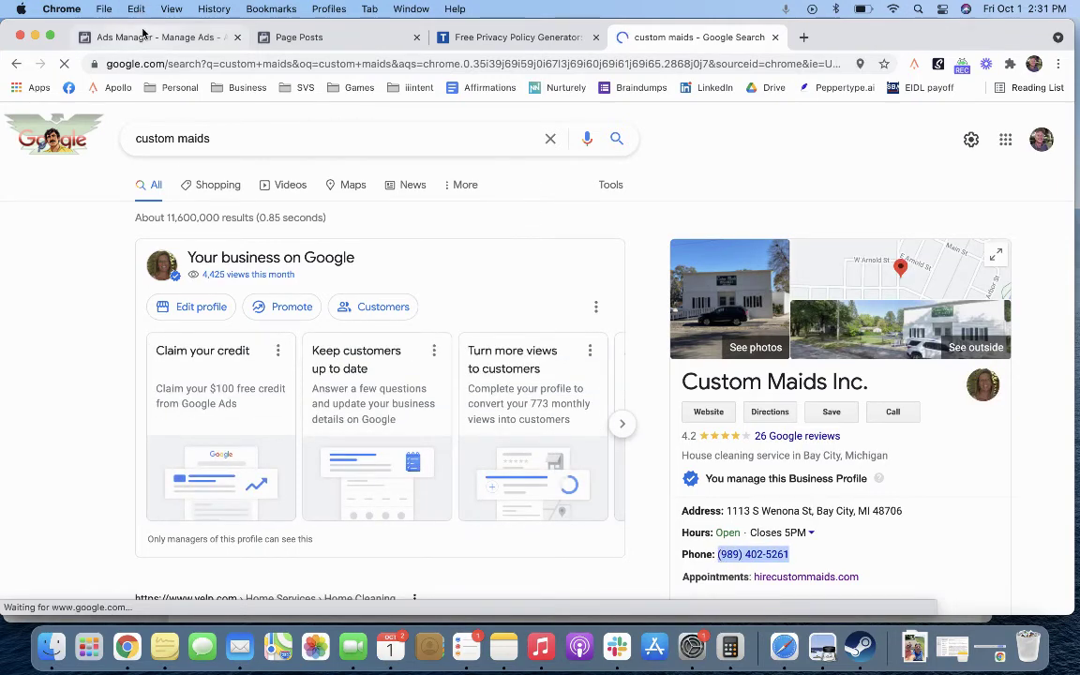
Step: Paste the business's real phone number and change the call button text to 'Prefer to give us a call now?'
{"action": "left_click", "coordinate": [176, 40]}
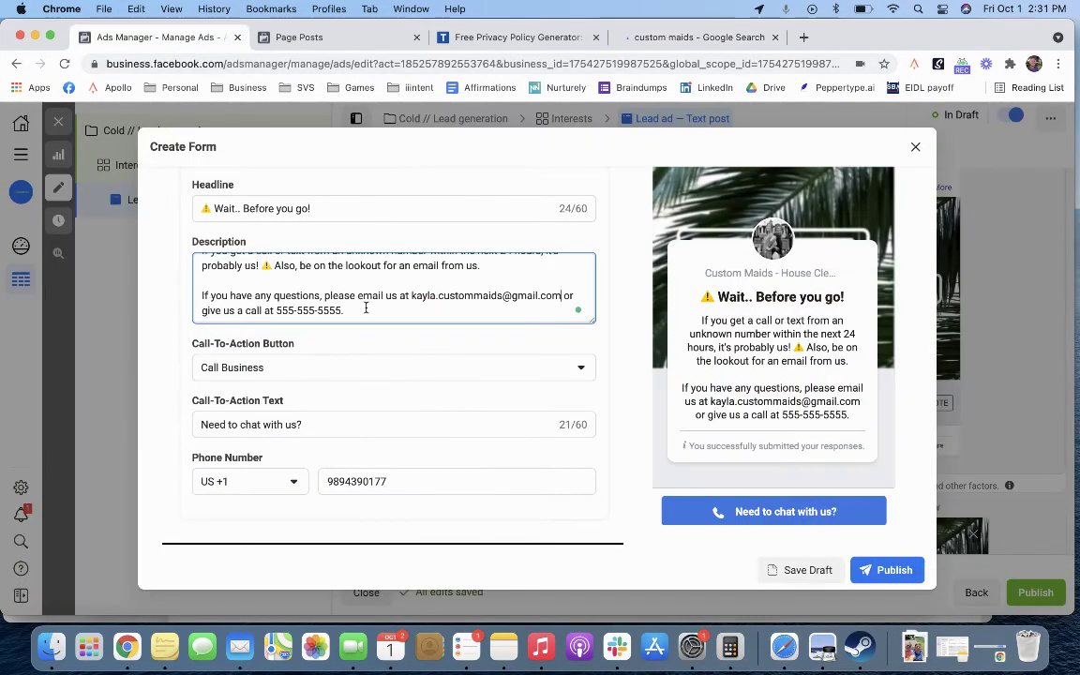
{"action": "double_click", "coordinate": [438, 482]}
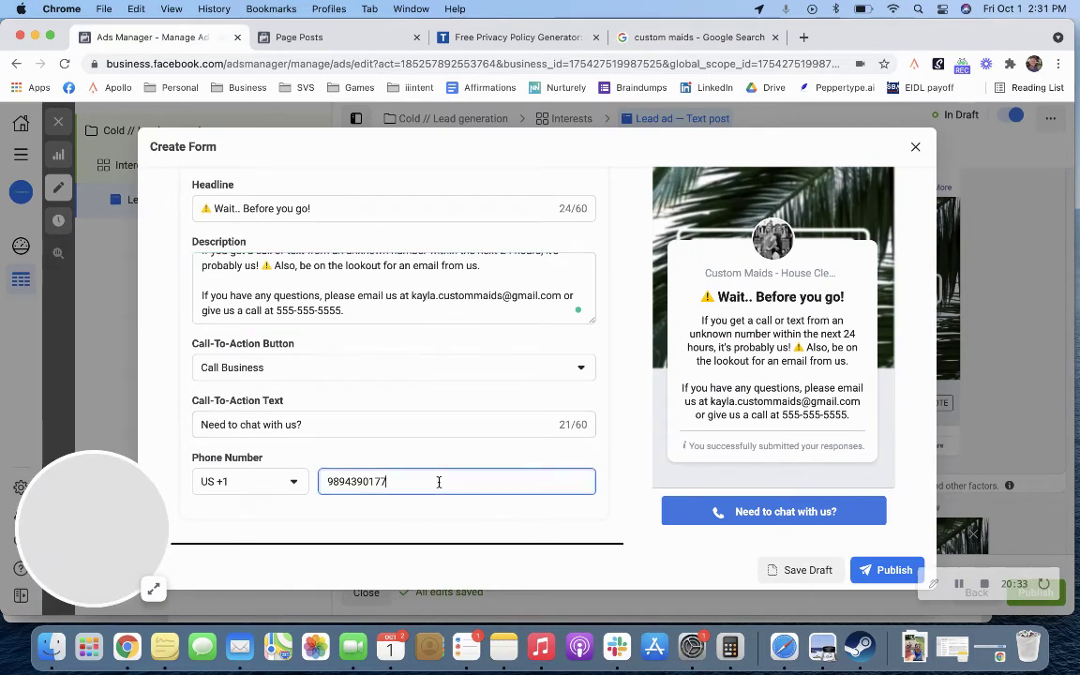
{"action": "key", "text": "super+v"}
{"action": "left_click", "coordinate": [438, 452]}
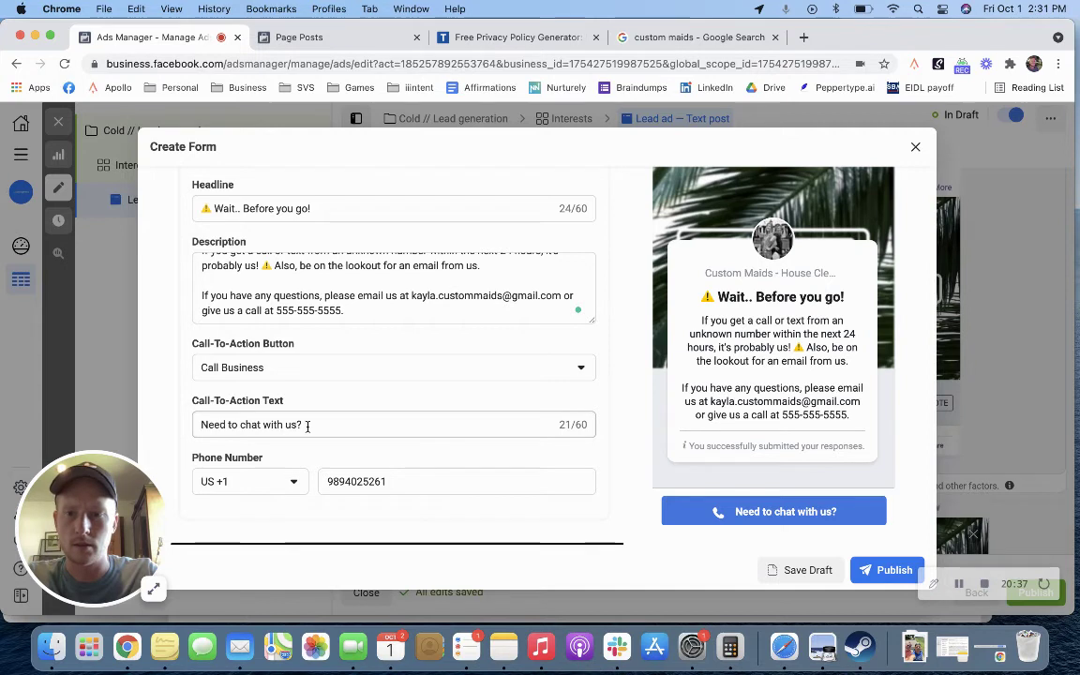
{"action": "left_click_drag", "start_coordinate": [289, 425], "coordinate": [198, 426]}
{"action": "type", "text": "Pref"}
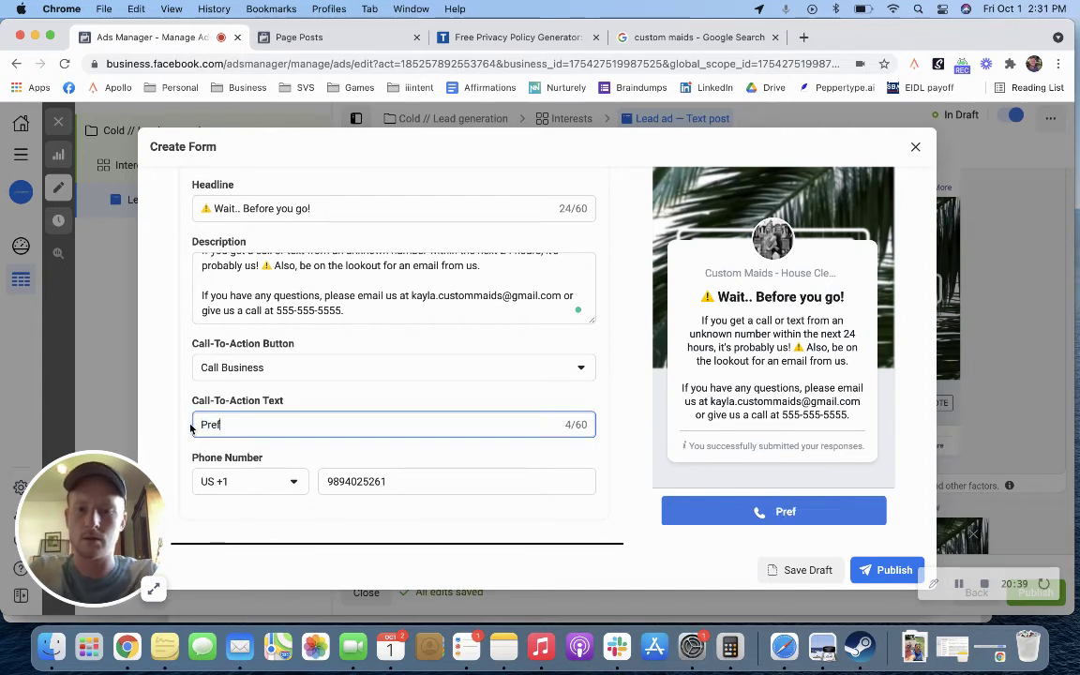
{"action": "type", "text": "er to give us a call now?"}
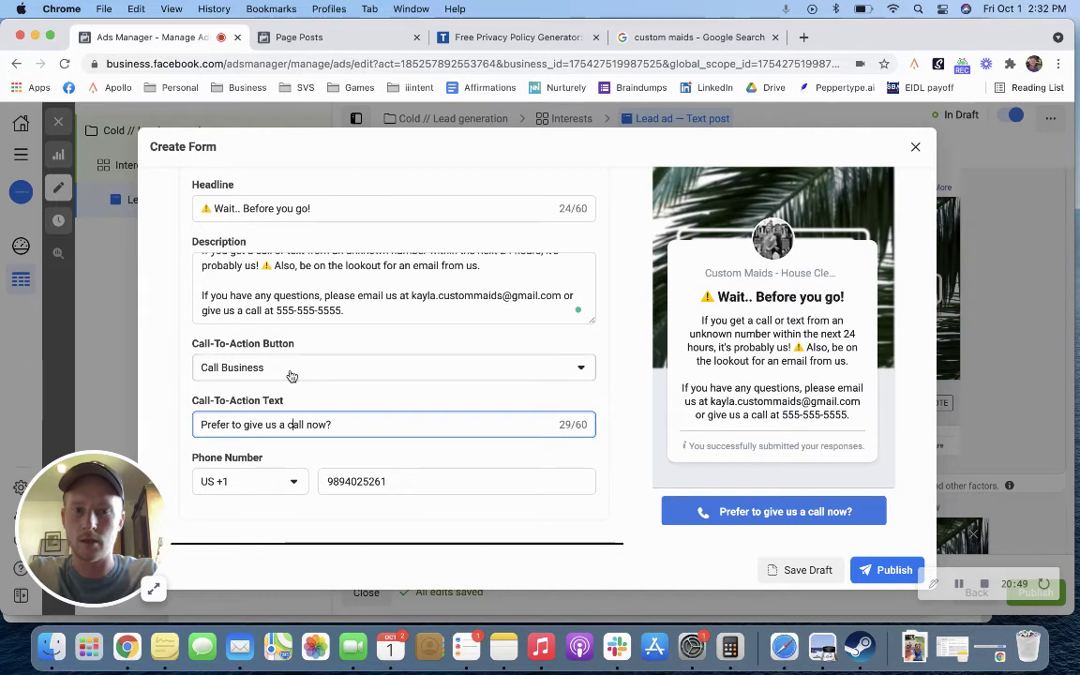
Step: Type the business's real phone number over the description's placeholder number
{"action": "left_click", "coordinate": [417, 345]}
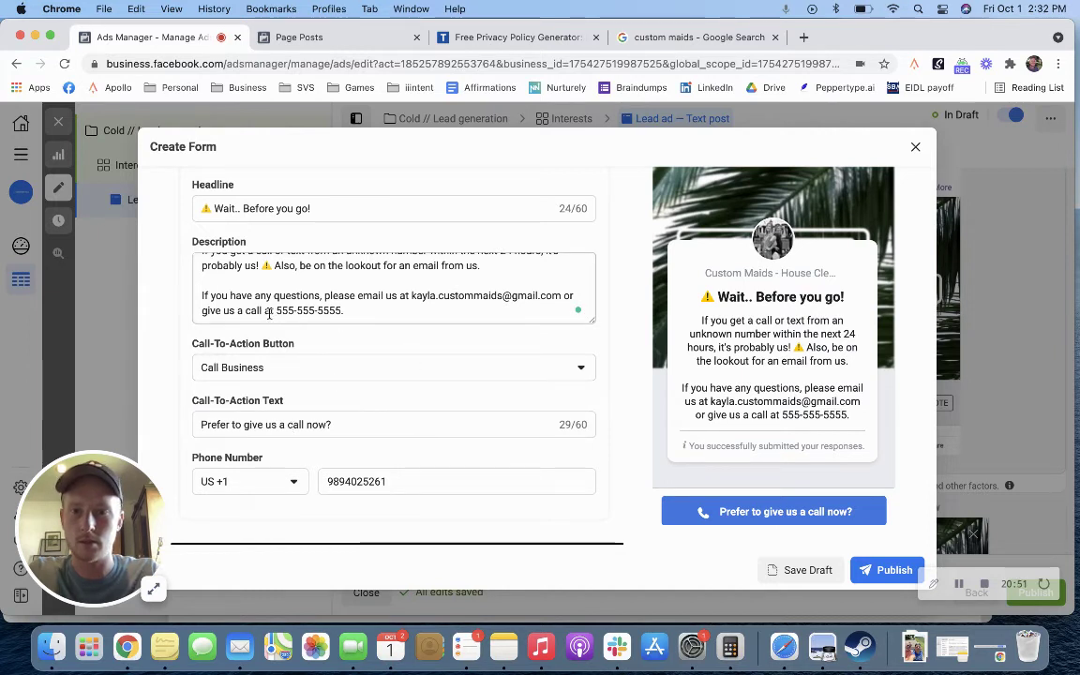
{"action": "left_click_drag", "start_coordinate": [342, 310], "coordinate": [276, 310]}
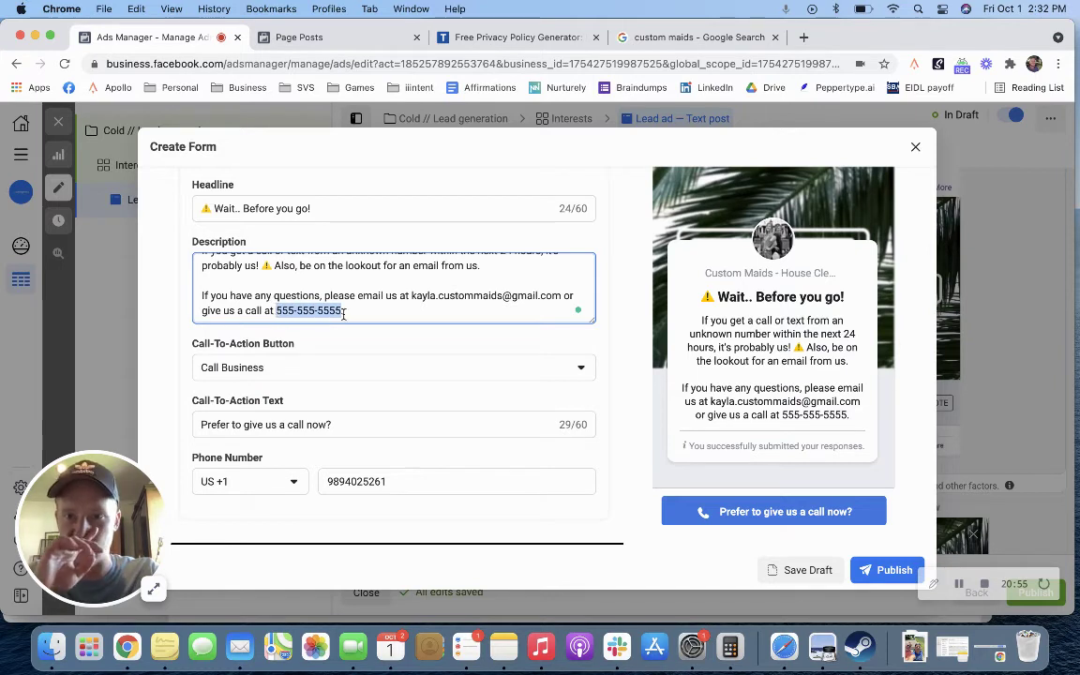
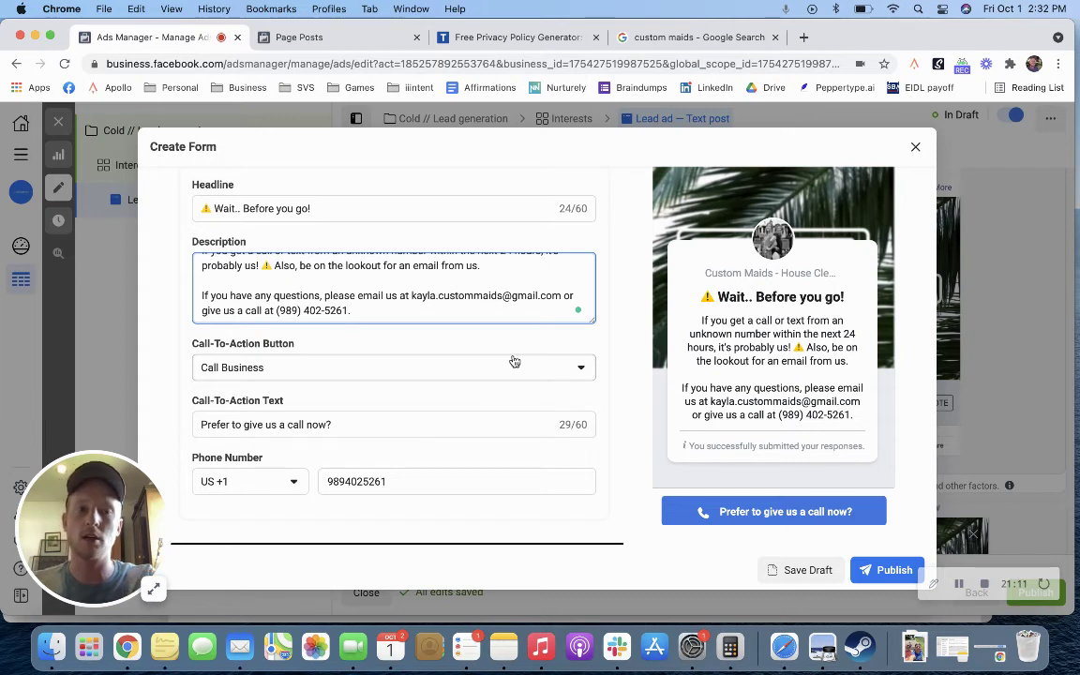
{"action": "left_click_drag", "start_coordinate": [690, 335], "coordinate": [771, 335]}
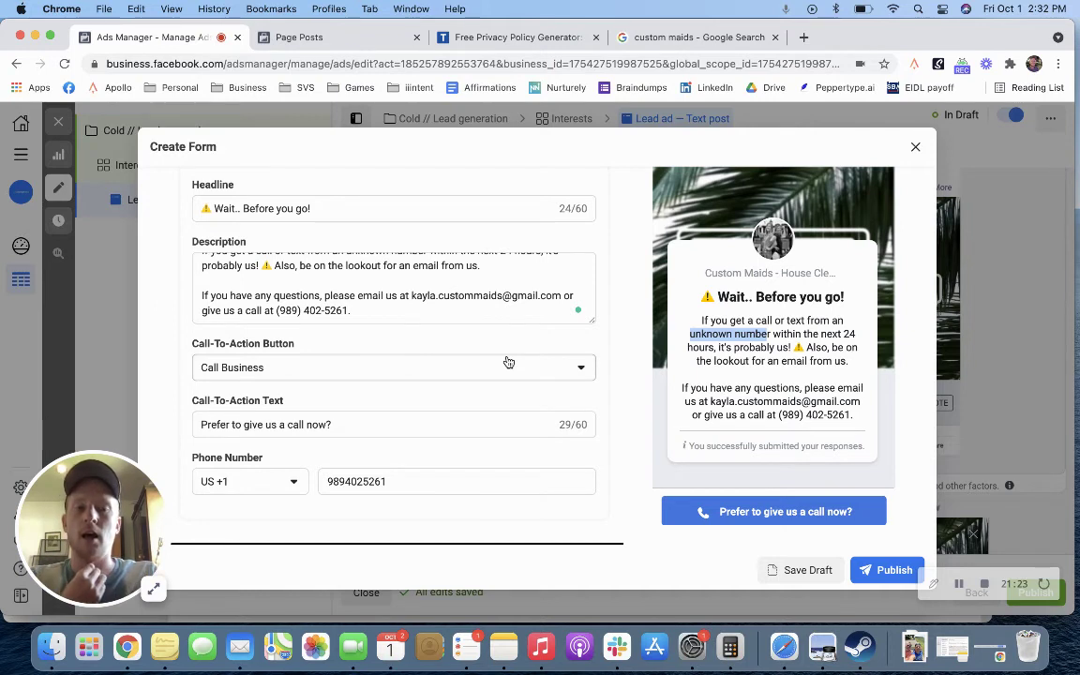
{"action": "left_click", "coordinate": [526, 311]}
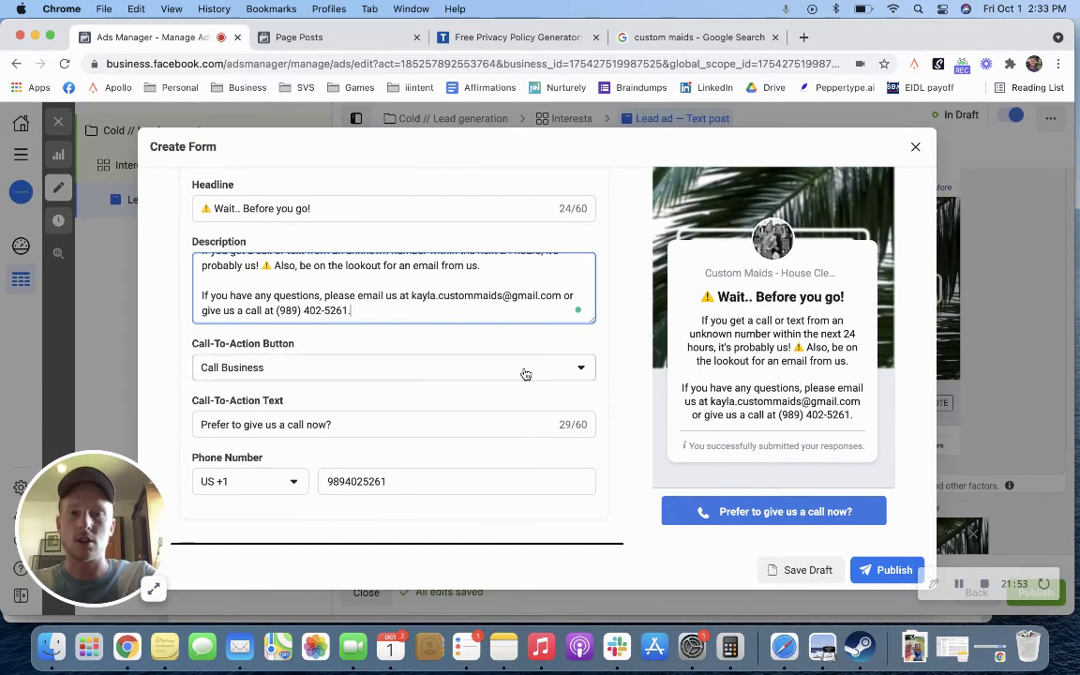
{"action": "scroll", "coordinate": [525, 371], "scroll_direction": "up", "scroll_amount": 6}
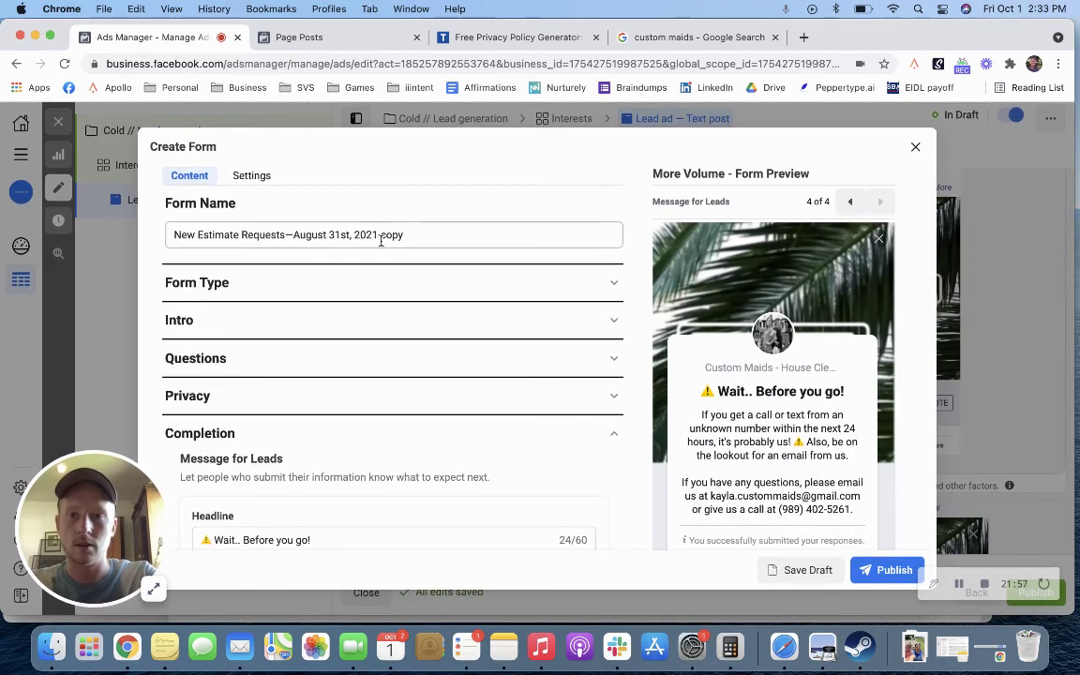
Step: Rename the form 'New Estimate Requests—October 1st, 2021', dropping '-copy', and publish it
{"action": "left_click_drag", "start_coordinate": [414, 236], "coordinate": [292, 237]}
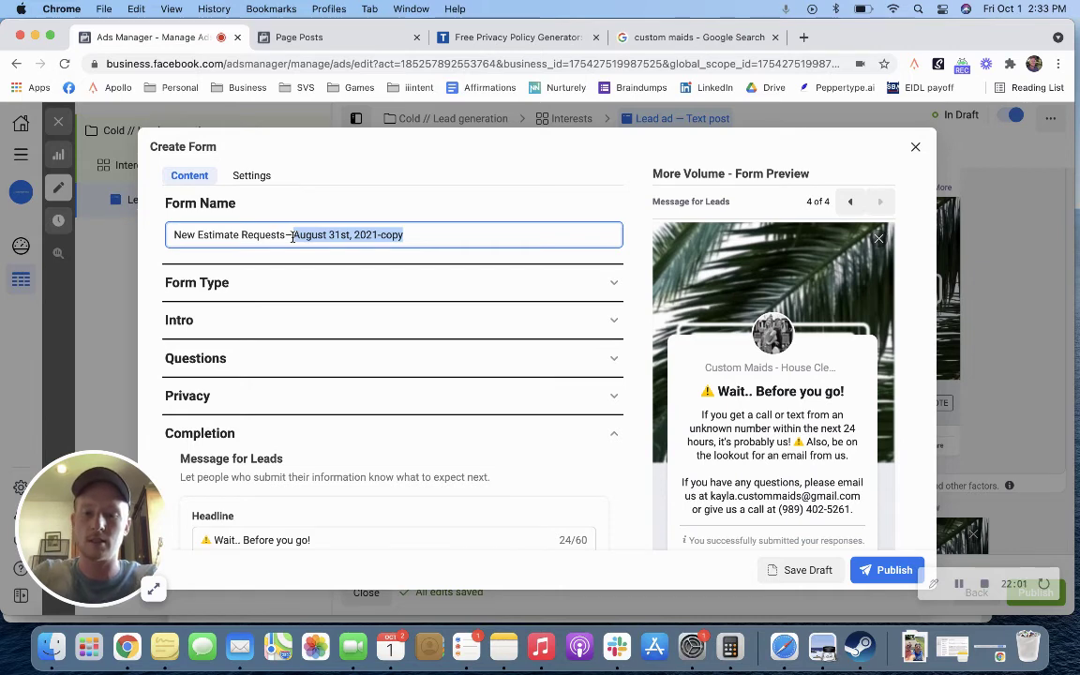
{"action": "type", "text": "October 1st, 2021"}
{"action": "left_click", "coordinate": [881, 570]}
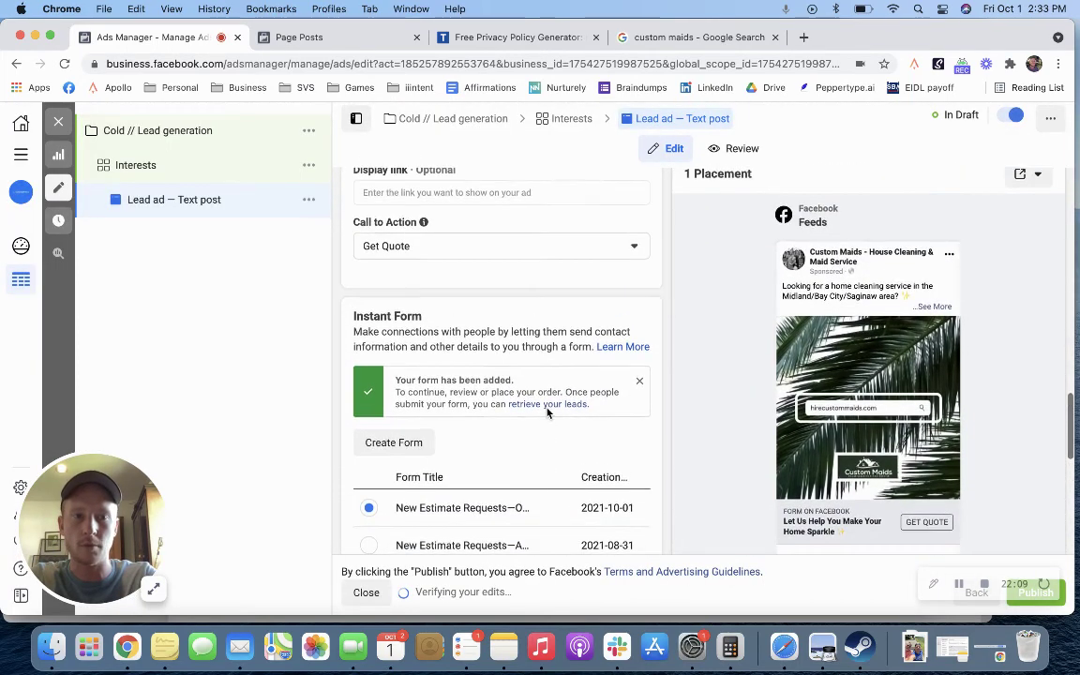
{"action": "scroll", "coordinate": [548, 412], "scroll_direction": "down", "scroll_amount": 10}
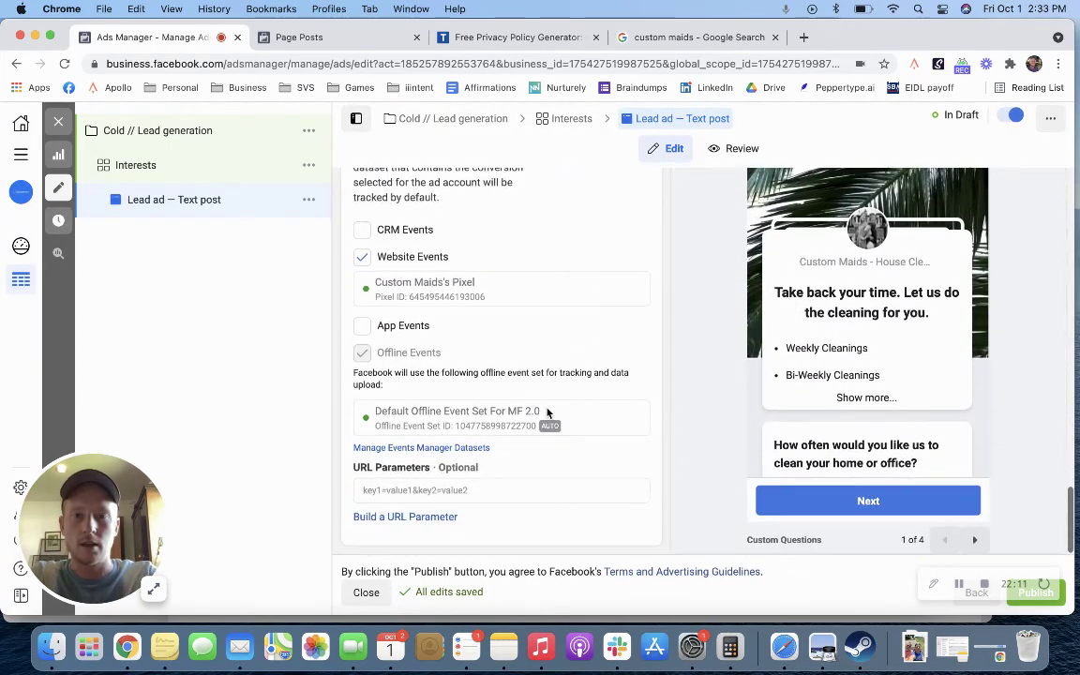
{"action": "scroll", "coordinate": [548, 413], "scroll_direction": "up", "scroll_amount": 15}
{"action": "scroll", "coordinate": [548, 412], "scroll_direction": "up", "scroll_amount": 5}
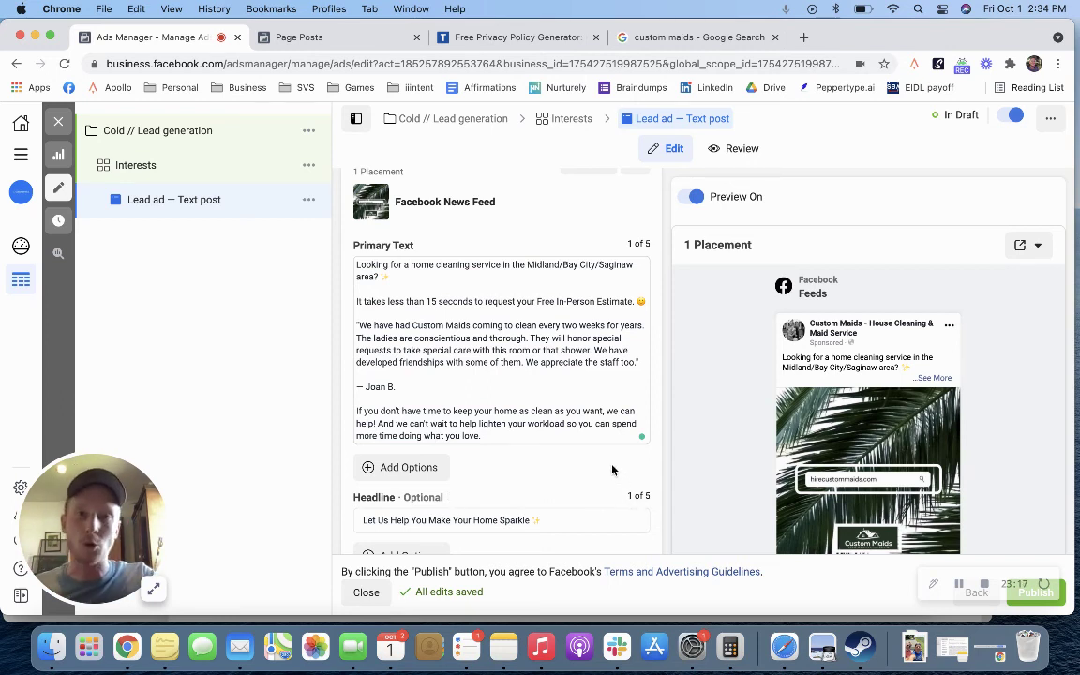
Step: Publish all three levels, reviewing the flagged ad set and confirming past the zero-leads warning
{"action": "left_click", "coordinate": [1061, 597]}
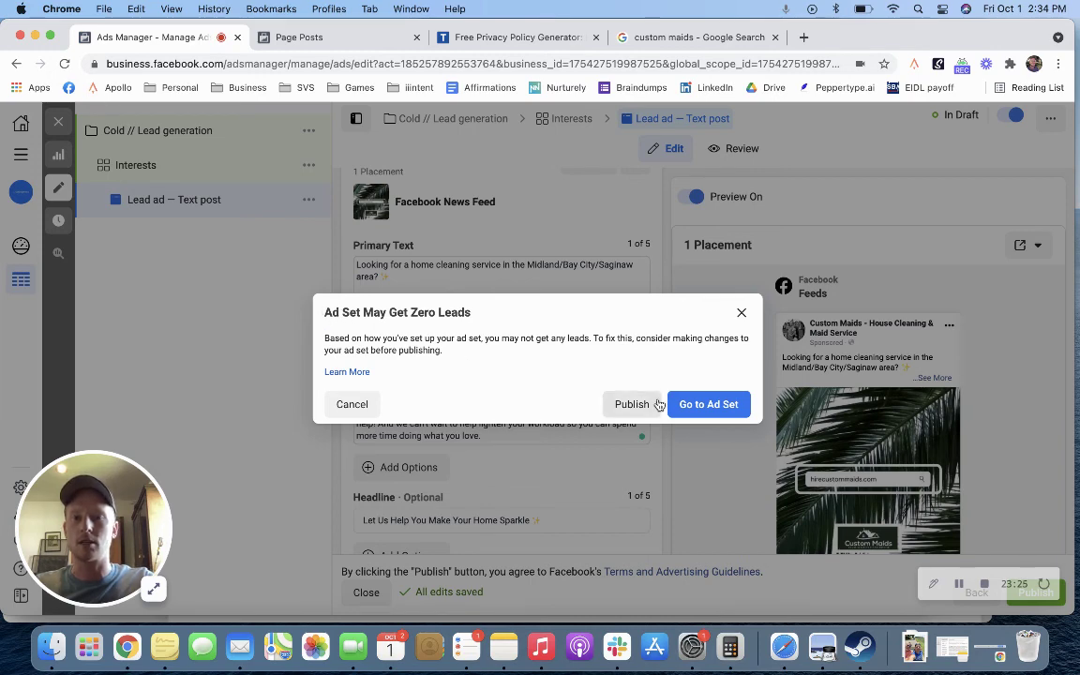
{"action": "left_click", "coordinate": [693, 405]}
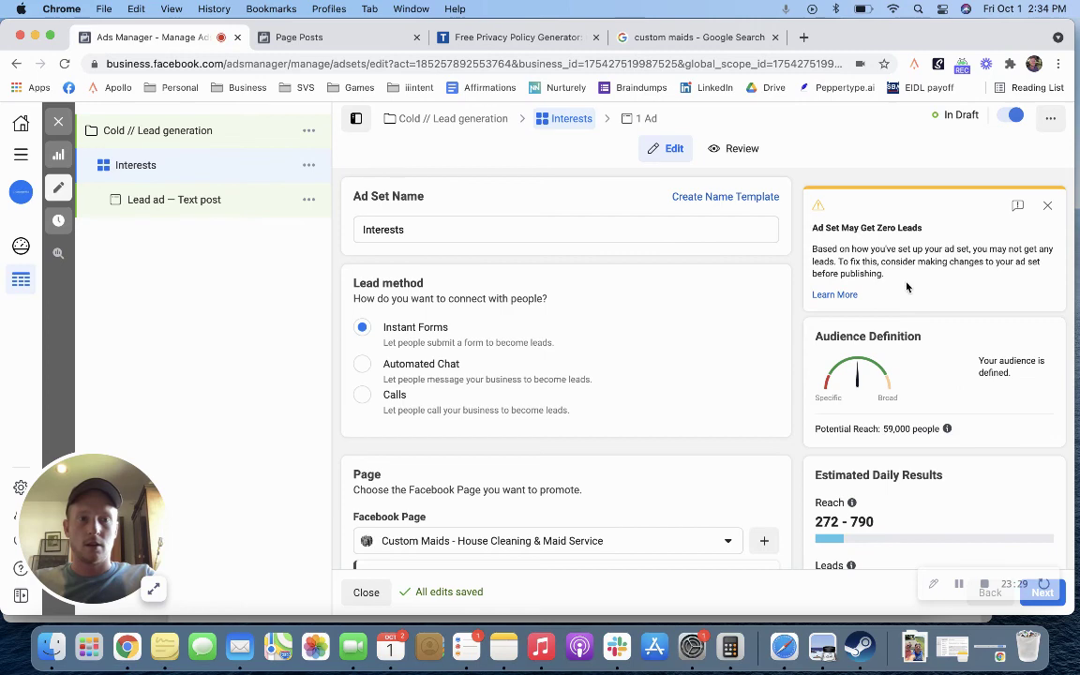
{"action": "left_click", "coordinate": [1059, 598]}
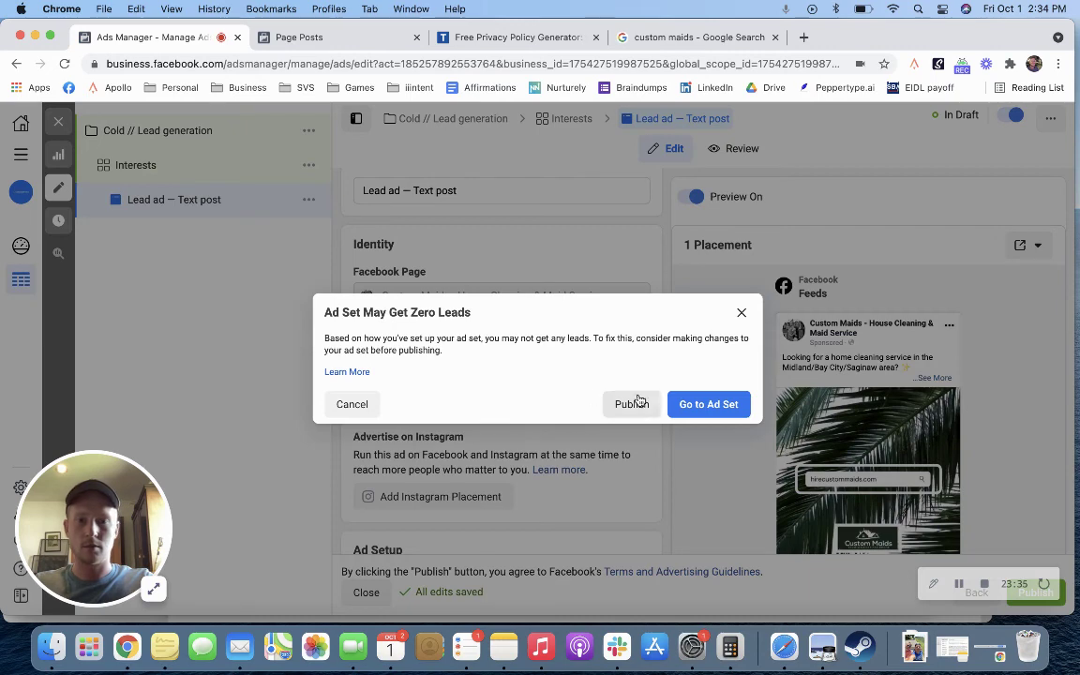
{"action": "left_click", "coordinate": [631, 404]}
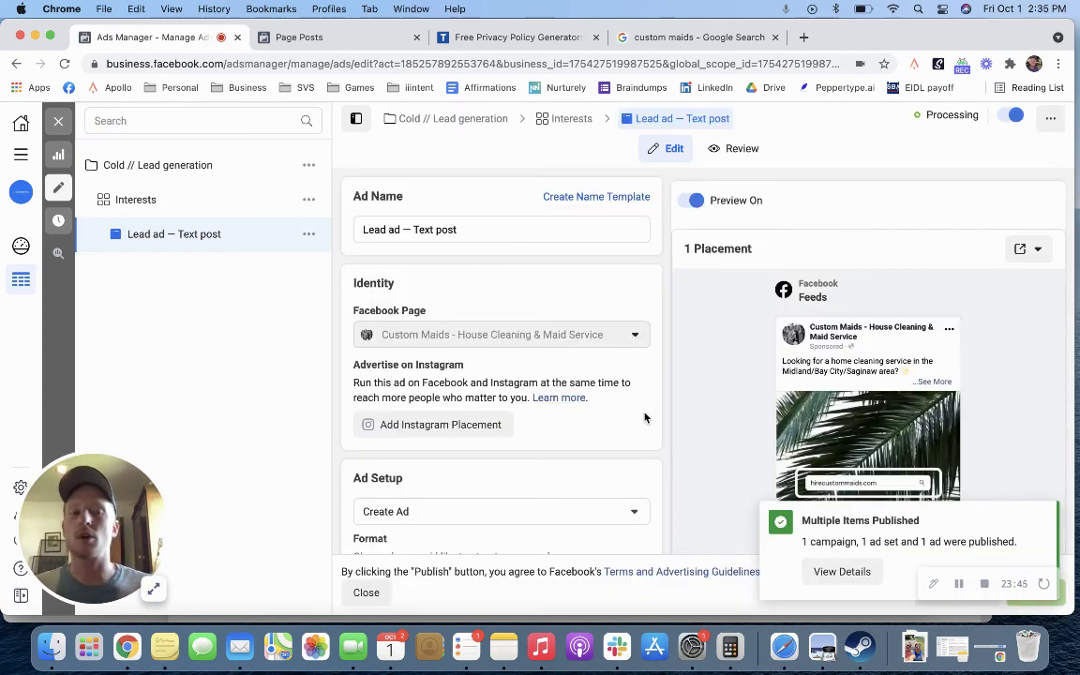
{"action": "scroll", "coordinate": [542, 359], "scroll_direction": "down", "scroll_amount": 6}
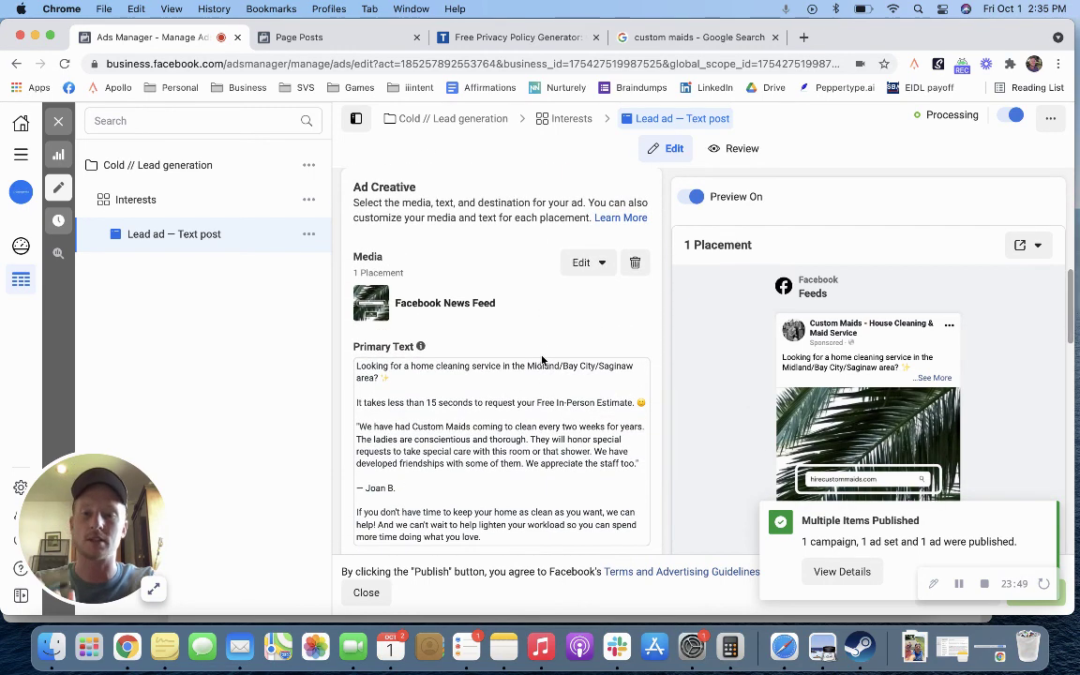
{"action": "scroll", "coordinate": [536, 417], "scroll_direction": "down", "scroll_amount": 3}
{"action": "scroll", "coordinate": [534, 428], "scroll_direction": "down", "scroll_amount": 2}
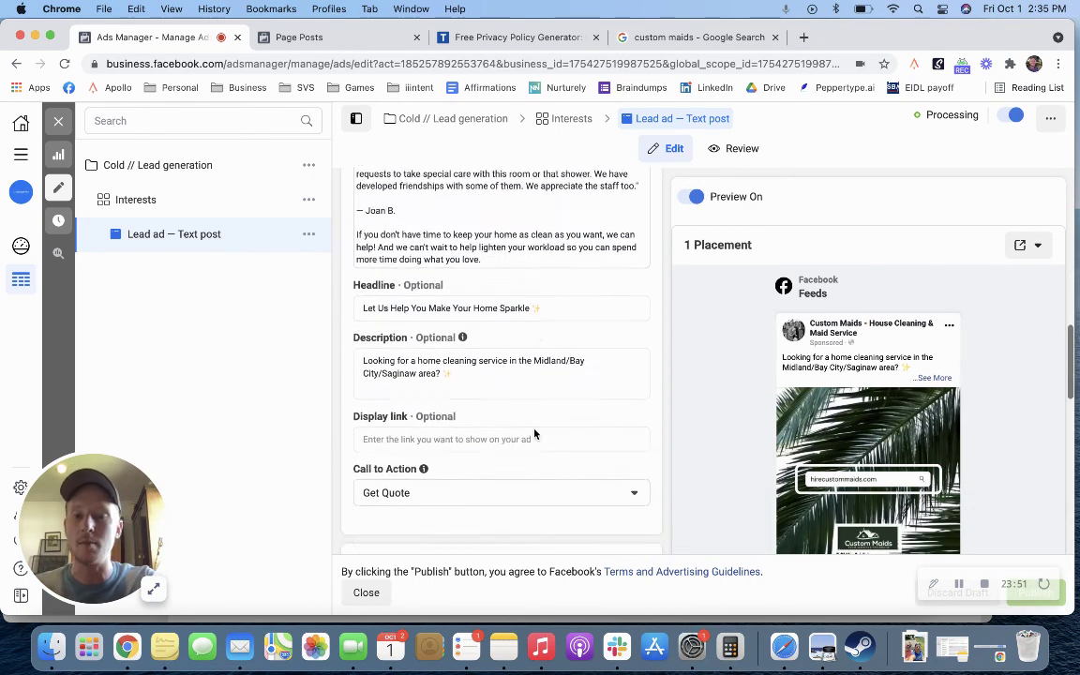